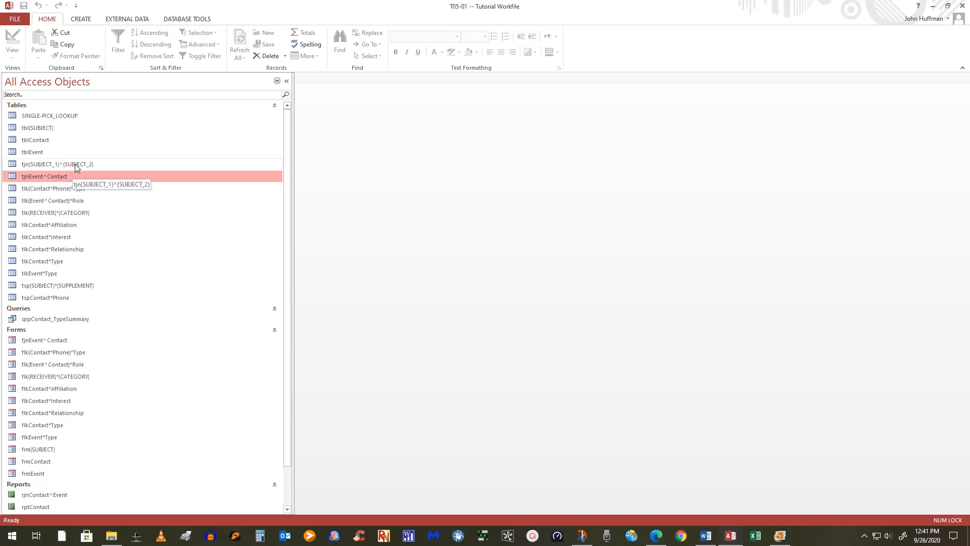
Copy the tjn{SUBJECT_1}^{SUBJECT_2} table and paste it with structure and data, removing the "Copy Of" prefix from the new name
{"action": "left_click", "coordinate": [74, 165]}
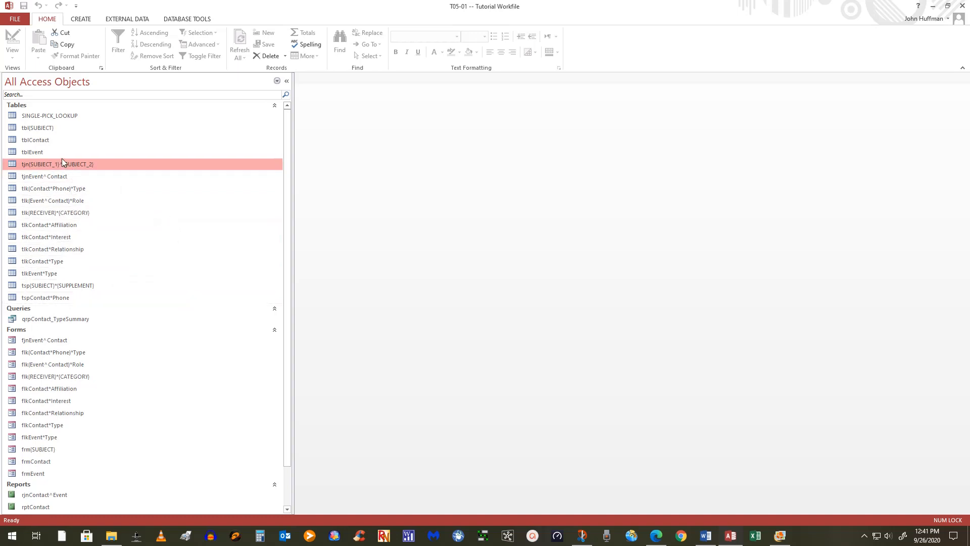
{"action": "key", "text": "ctrl+c"}
{"action": "key", "text": "ctrl+v"}
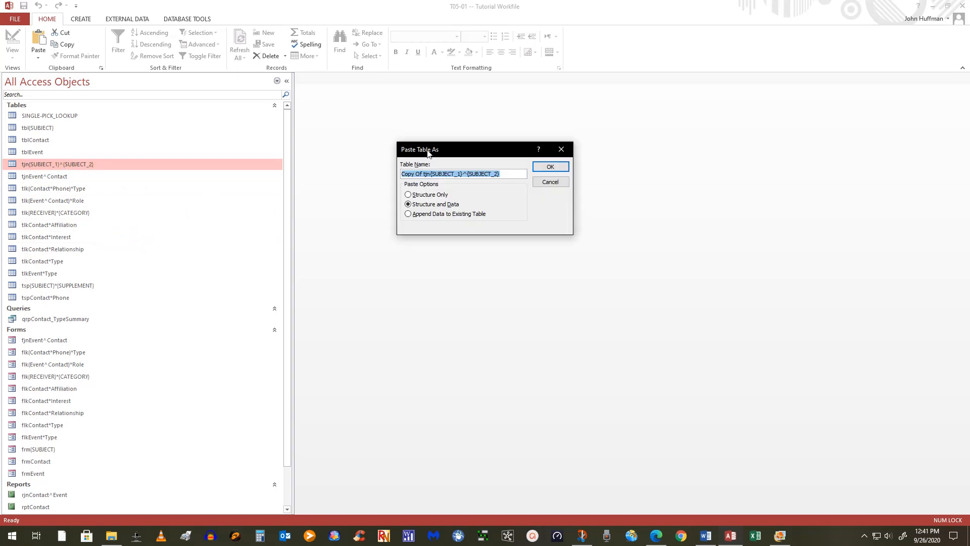
{"action": "left_click", "coordinate": [426, 174]}
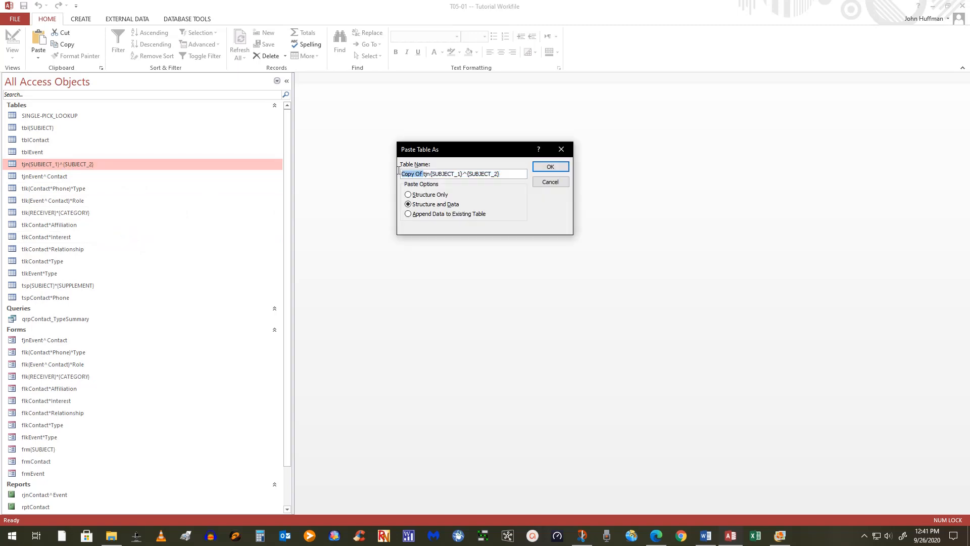
{"action": "key", "text": "BackSpace"}
{"action": "key", "text": "BackSpace"}
{"action": "key", "text": "BackSpace"}
{"action": "key", "text": "BackSpace"}
{"action": "key", "text": "BackSpace"}
{"action": "key", "text": "BackSpace"}
{"action": "key", "text": "BackSpace"}
{"action": "key", "text": "BackSpace"}
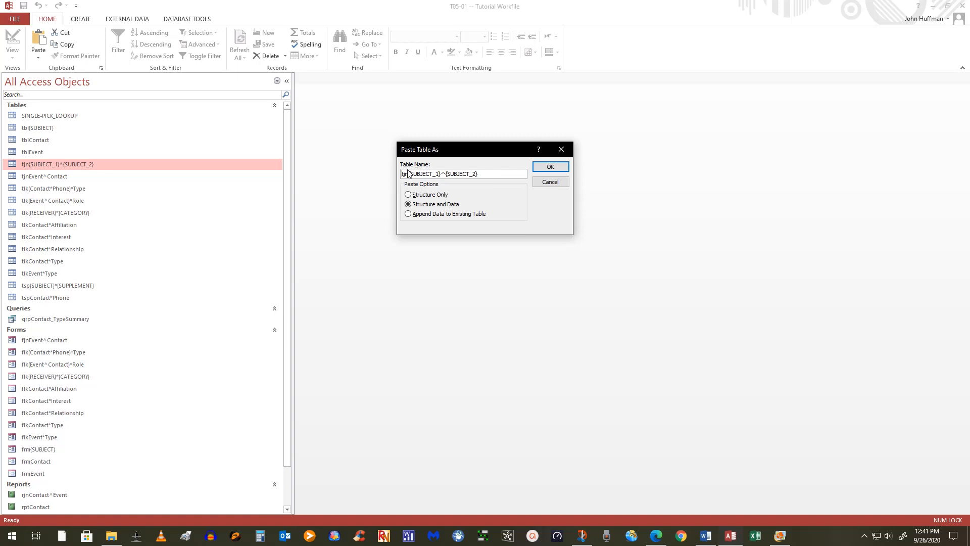
Try to name the pasted table tjnEvent^Contact, and decline replacing the existing table of that name
{"action": "left_click_drag", "start_coordinate": [409, 174], "coordinate": [440, 178]}
{"action": "type", "text": "Event"}
{"action": "key", "text": "Delete"}
{"action": "key", "text": "BackSpace"}
{"action": "key", "text": "BackSpace"}
{"action": "key", "text": "BackSpace"}
{"action": "key", "text": "BackSpace"}
{"action": "key", "text": "BackSpace"}
{"action": "key", "text": "BackSpace"}
{"action": "key", "text": "BackSpace"}
{"action": "key", "text": "BackSpace"}
{"action": "key", "text": "BackSpace"}
{"action": "key", "text": "BackSpace"}
{"action": "key", "text": "BackSpace"}
{"action": "type", "text": "Contact"}
{"action": "left_click", "coordinate": [550, 168]}
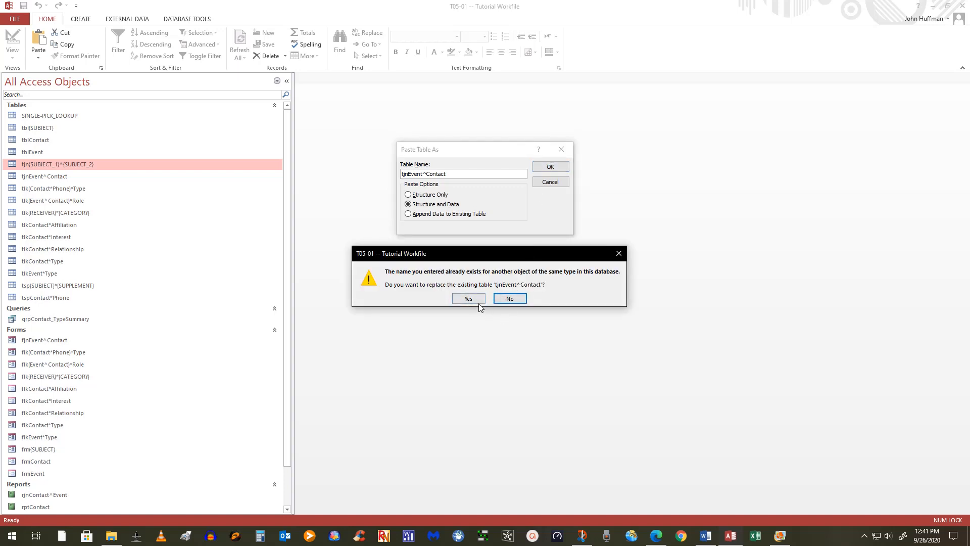
{"action": "left_click", "coordinate": [510, 298]}
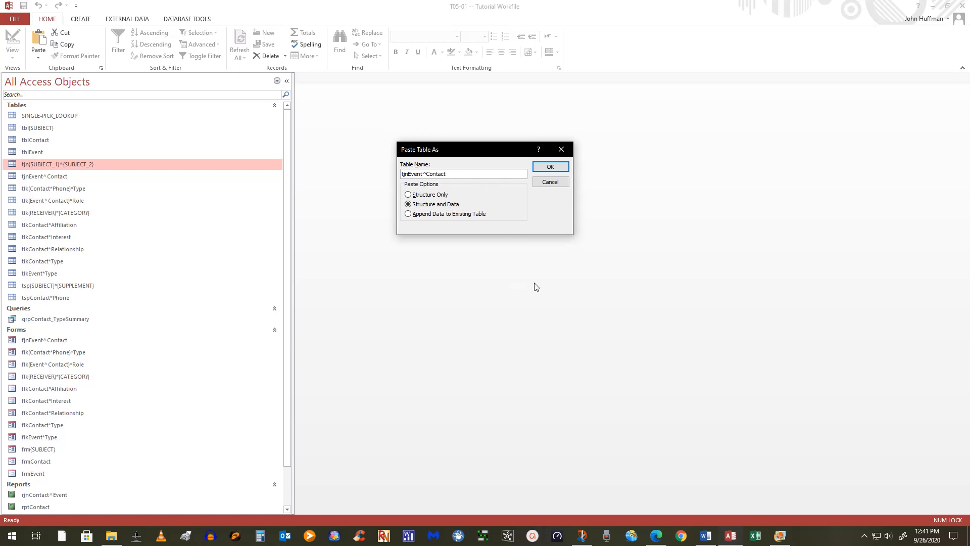
Append (NEW) to the table name and finish pasting it as tjnEvent^Contact (NEW)
{"action": "type", "text": "(NEWW)"}
{"action": "key", "text": "BackSpace"}
{"action": "key", "text": "BackSpace"}
{"action": "left_click", "coordinate": [556, 167]}
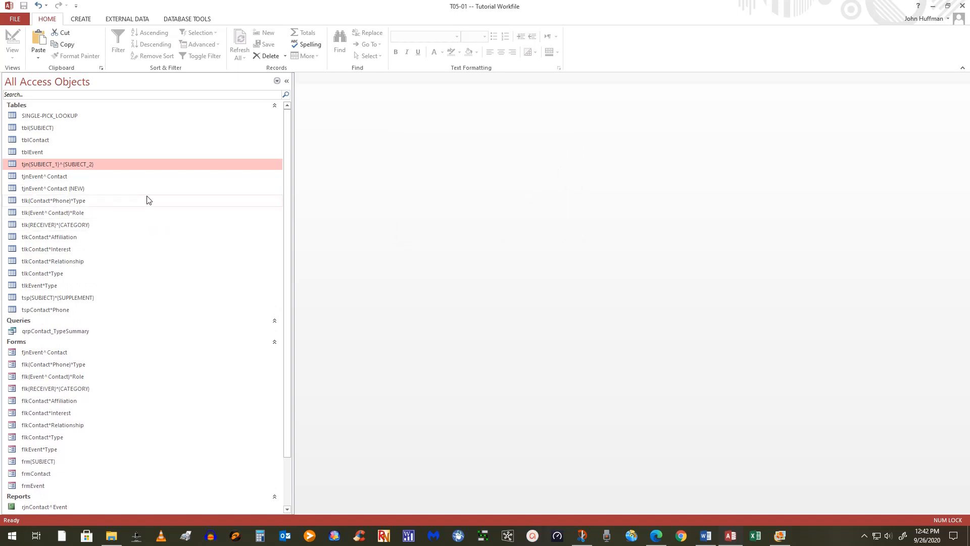
Open tjnEvent^Contact (NEW) in Design View, and resize the panes and Field Name column to show the full field names
{"action": "left_click", "coordinate": [32, 188]}
{"action": "right_click", "coordinate": [32, 188]}
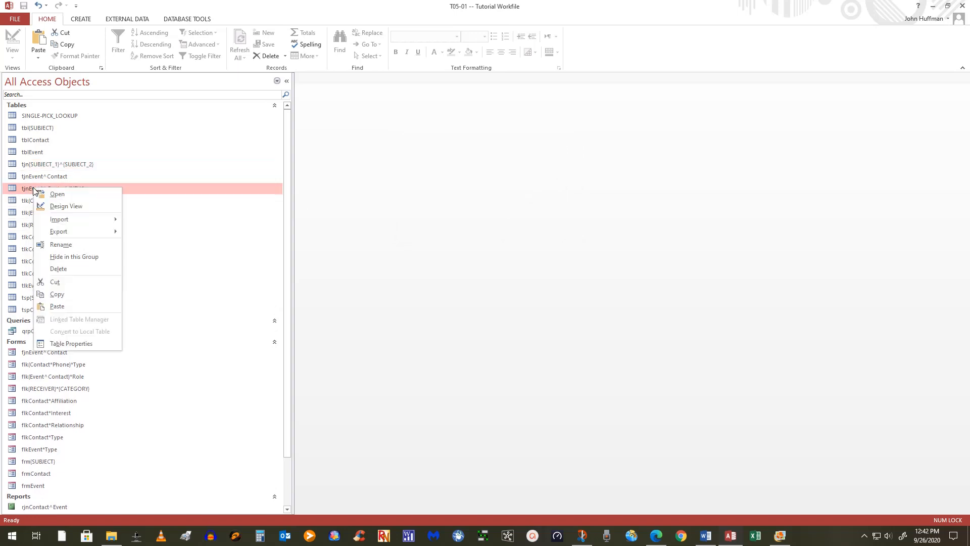
{"action": "left_click", "coordinate": [71, 207]}
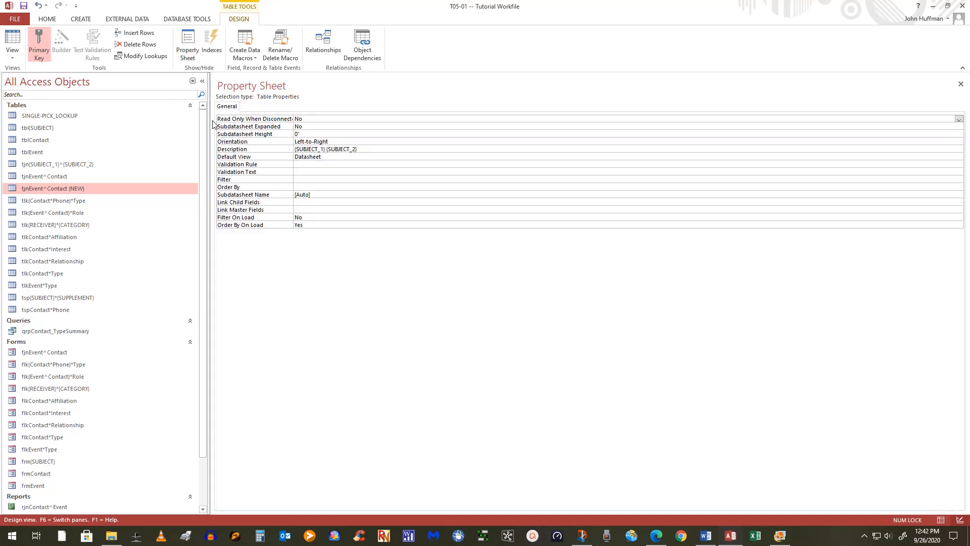
{"action": "left_click_drag", "start_coordinate": [211, 86], "coordinate": [666, 91]}
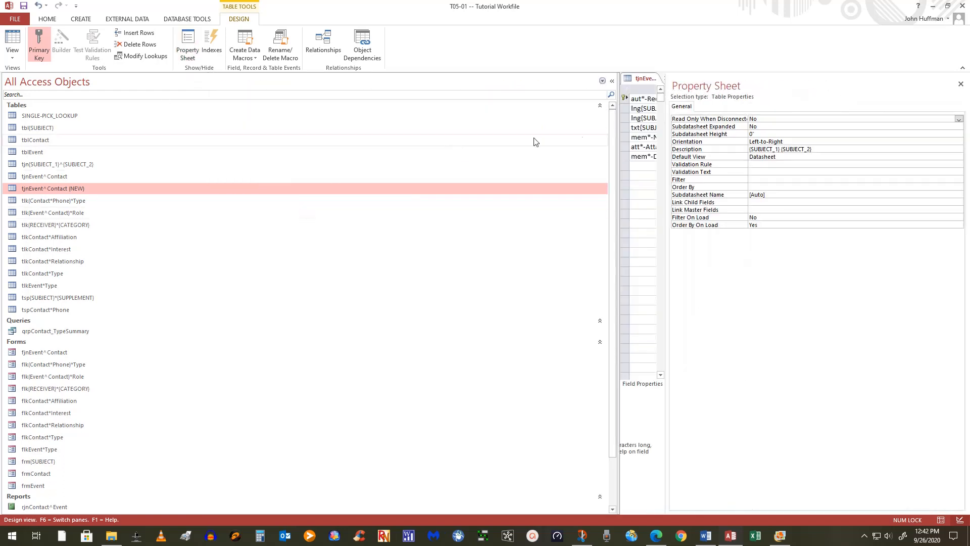
{"action": "left_click_drag", "start_coordinate": [617, 133], "coordinate": [123, 161]}
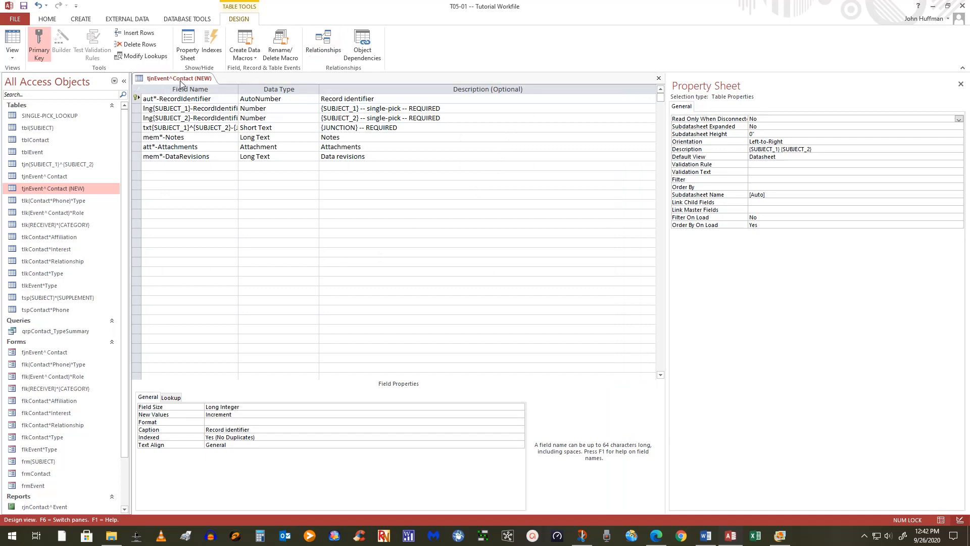
{"action": "left_click_drag", "start_coordinate": [238, 90], "coordinate": [324, 99]}
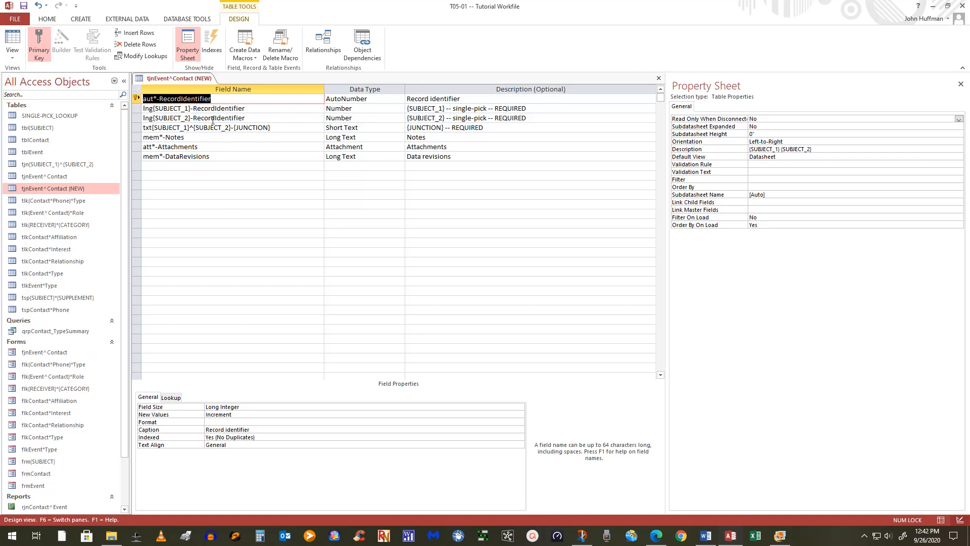
Examine the table's indexes with the index name and field name columns widened, and close the index list
{"action": "left_click", "coordinate": [214, 46]}
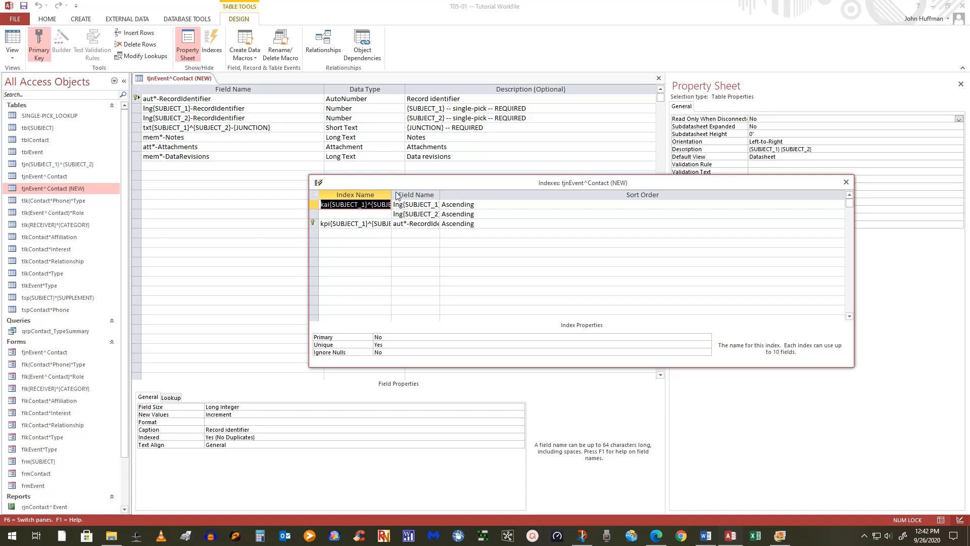
{"action": "left_click_drag", "start_coordinate": [392, 192], "coordinate": [441, 192]}
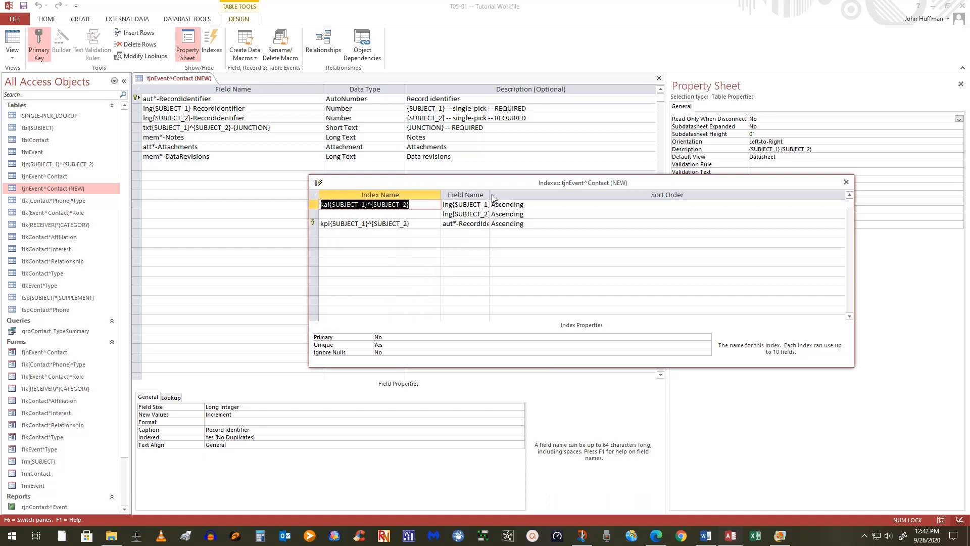
{"action": "left_click_drag", "start_coordinate": [489, 194], "coordinate": [631, 195]}
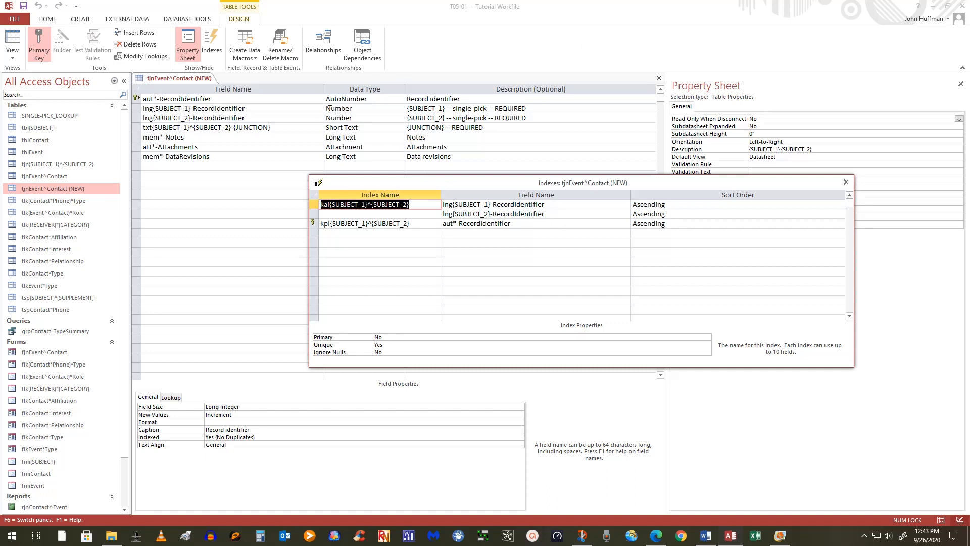
{"action": "left_click", "coordinate": [845, 183]}
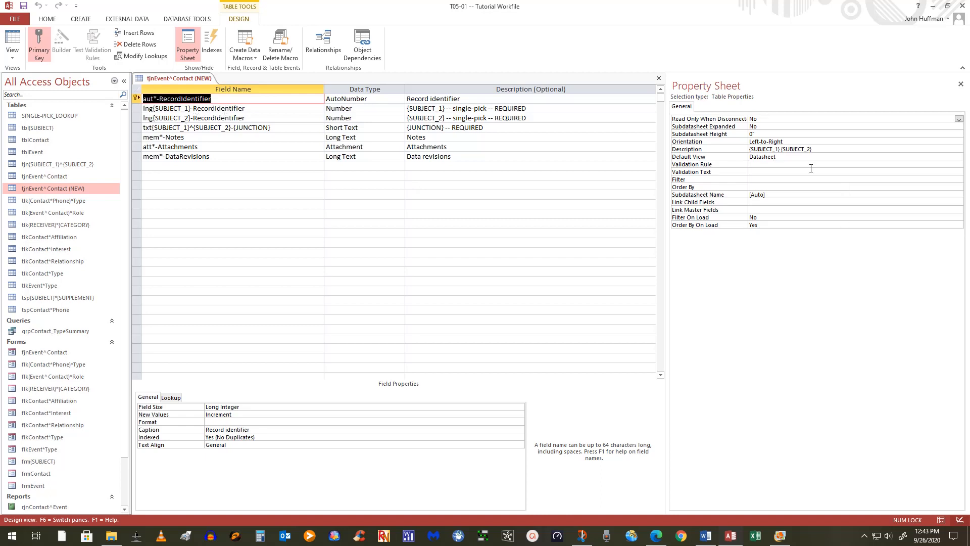
Set the table's description to "Event Contact" and rename the field lng{SUBJECT_1}-RecordIdentifier to lngEvent-RecordIdentifier
{"action": "left_click_drag", "start_coordinate": [814, 150], "coordinate": [646, 150]}
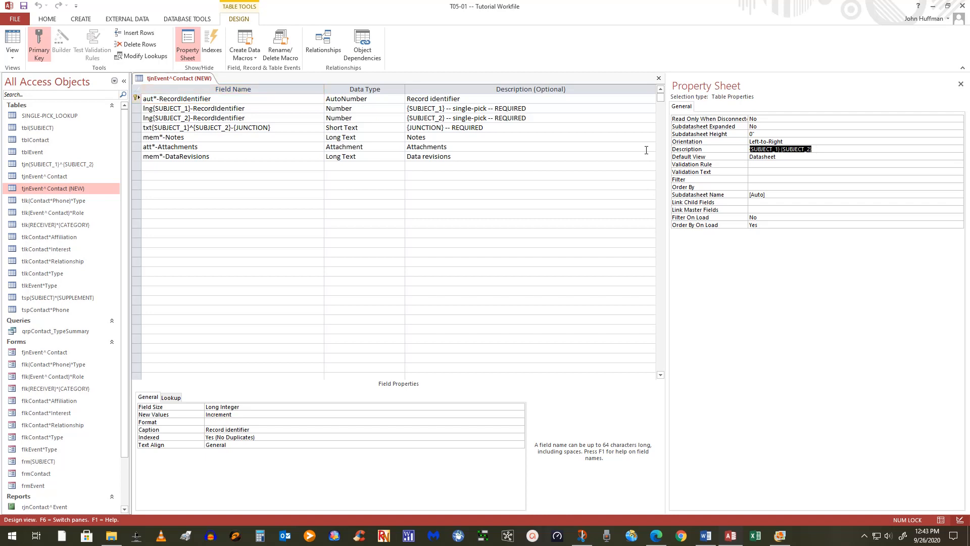
{"action": "type", "text": "Event Contact"}
{"action": "left_click", "coordinate": [192, 109]}
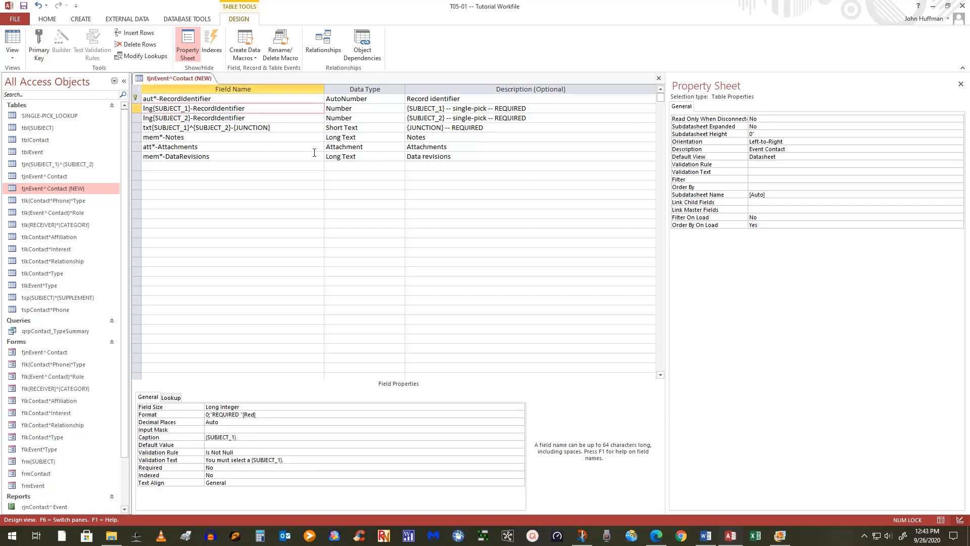
{"action": "key", "text": "BackSpace"}
{"action": "key", "text": "BackSpace"}
{"action": "key", "text": "BackSpace"}
{"action": "key", "text": "BackSpace"}
{"action": "key", "text": "BackSpace"}
{"action": "key", "text": "BackSpace"}
{"action": "key", "text": "BackSpace"}
{"action": "key", "text": "BackSpace"}
{"action": "key", "text": "BackSpace"}
{"action": "key", "text": "BackSpace"}
{"action": "key", "text": "BackSpace"}
{"action": "type", "text": "Event"}
Replace {SUBJECT_1} with "Event" in the description and caption of the lngEvent-RecordIdentifier field
{"action": "left_click_drag", "start_coordinate": [445, 108], "coordinate": [403, 108]}
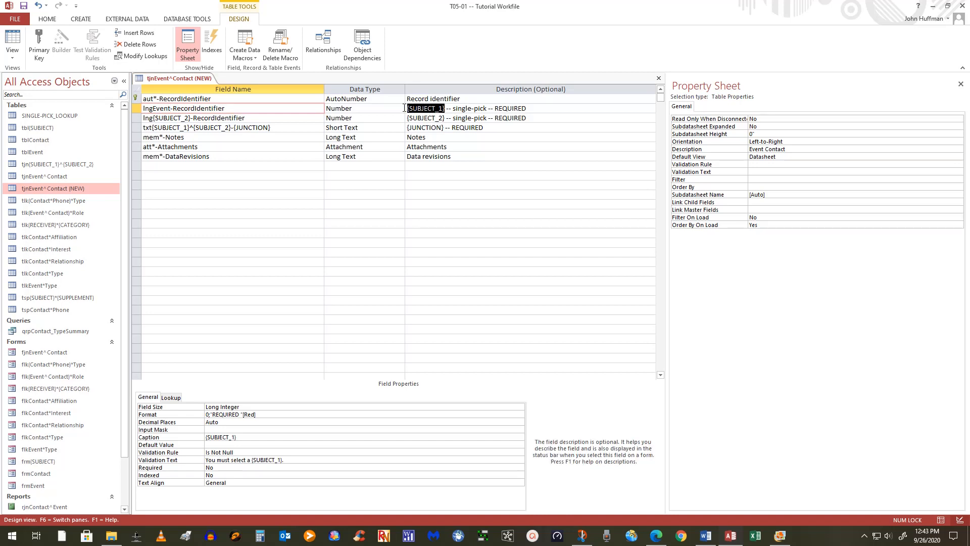
{"action": "type", "text": "Event"}
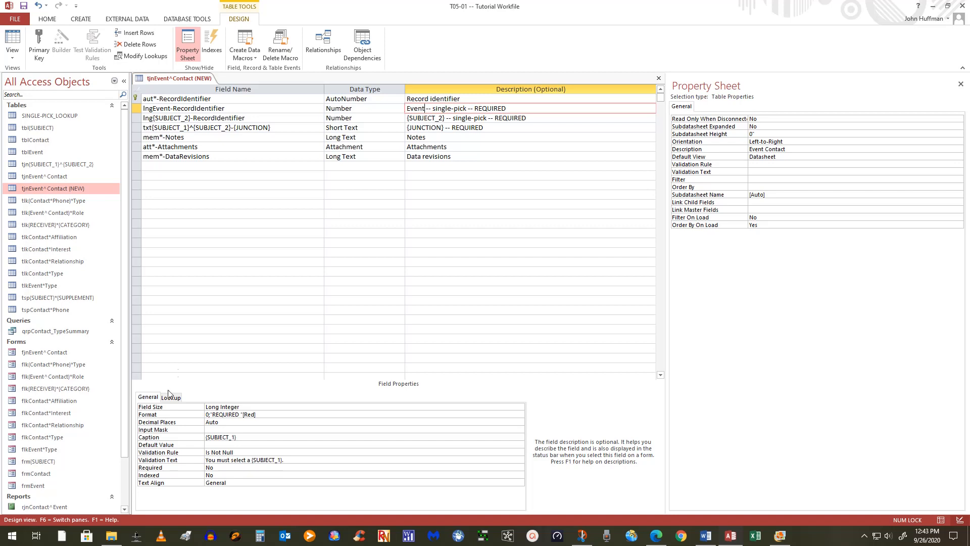
{"action": "left_click_drag", "start_coordinate": [216, 427], "coordinate": [202, 427]}
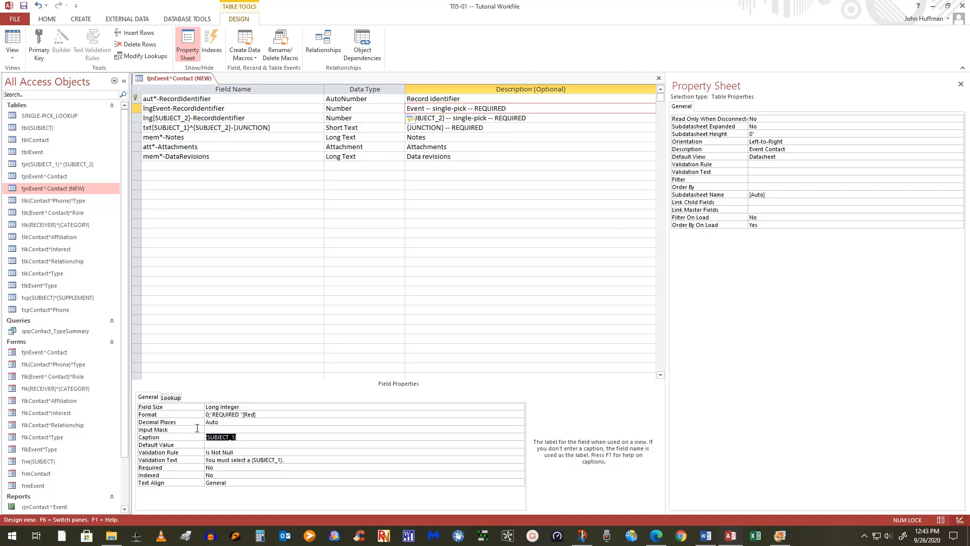
{"action": "type", "text": "Event"}
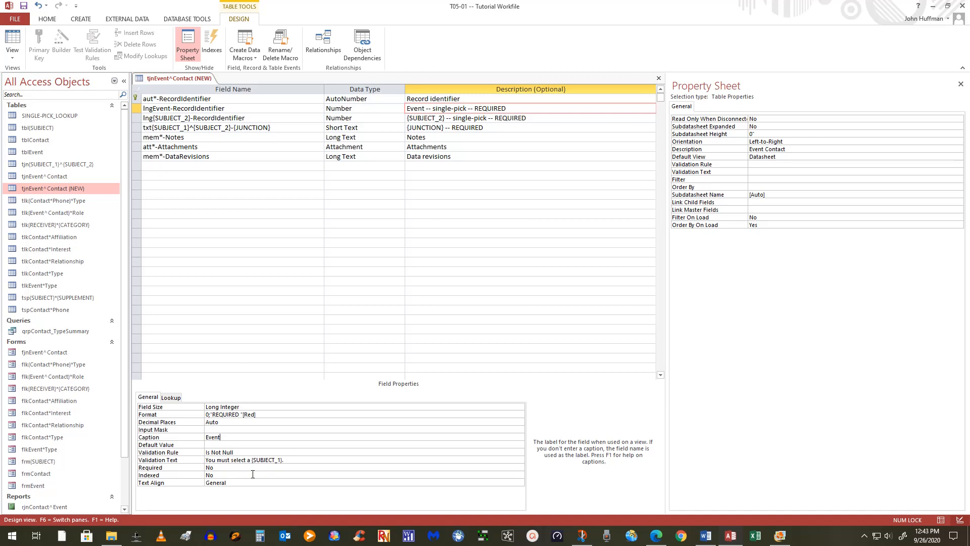
Change the validation text of lngEvent-RecordIdentifier to "You must select a Event."
{"action": "left_click", "coordinate": [283, 461]}
{"action": "type", "text": "."}
{"action": "key", "text": "BackSpace"}
{"action": "key", "text": "BackSpace"}
{"action": "key", "text": "BackSpace"}
{"action": "key", "text": "BackSpace"}
{"action": "key", "text": "BackSpace"}
{"action": "key", "text": "BackSpace"}
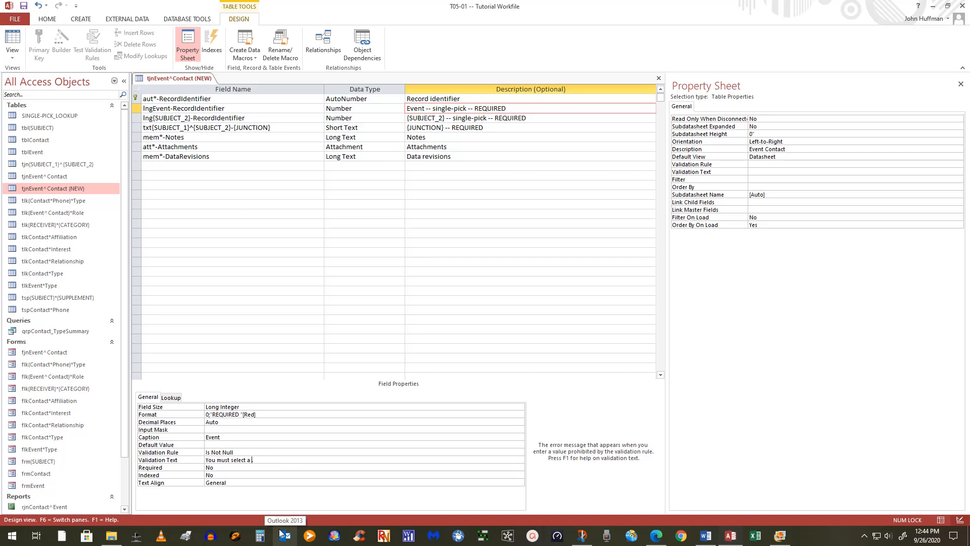
{"action": "type", "text": "Event"}
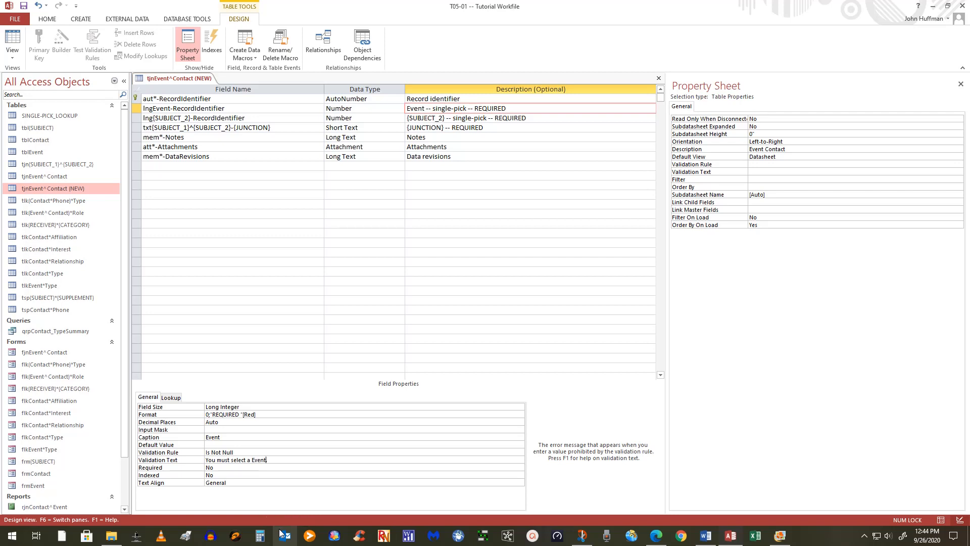
{"action": "type", "text": "."}
{"action": "key", "text": "BackSpace"}
Open the query behind the lookup row source of lngEvent-RecordIdentifier and add the tblEvent table to it
{"action": "left_click", "coordinate": [173, 397]}
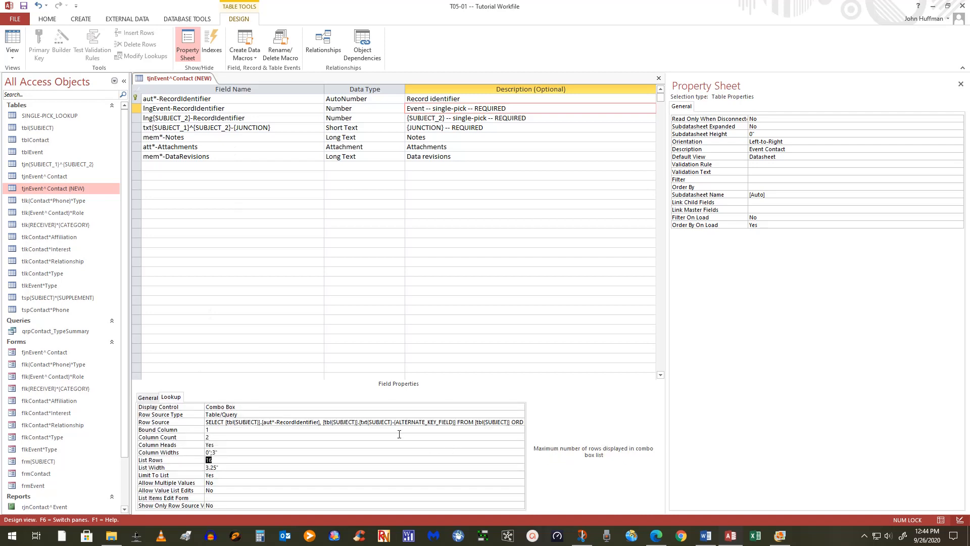
{"action": "left_click", "coordinate": [443, 422]}
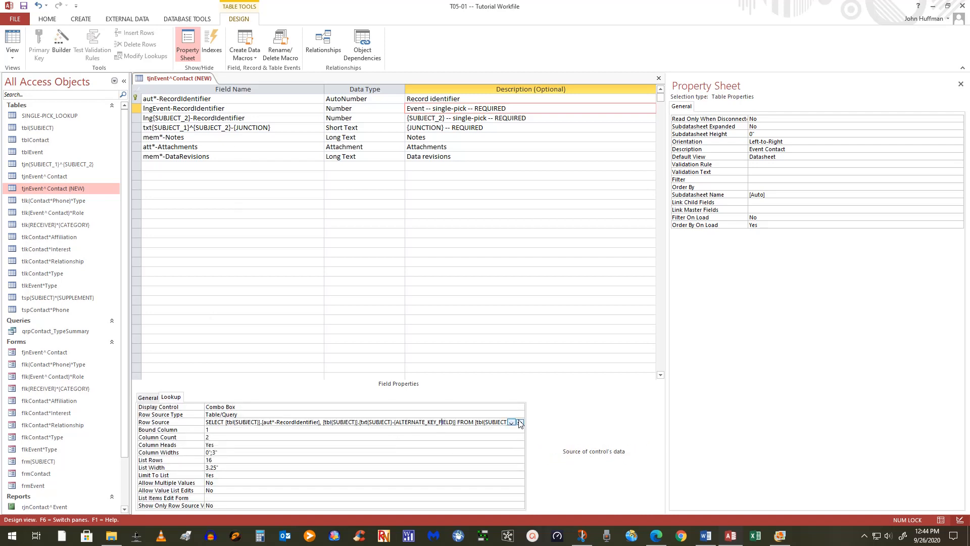
{"action": "left_click", "coordinate": [520, 422]}
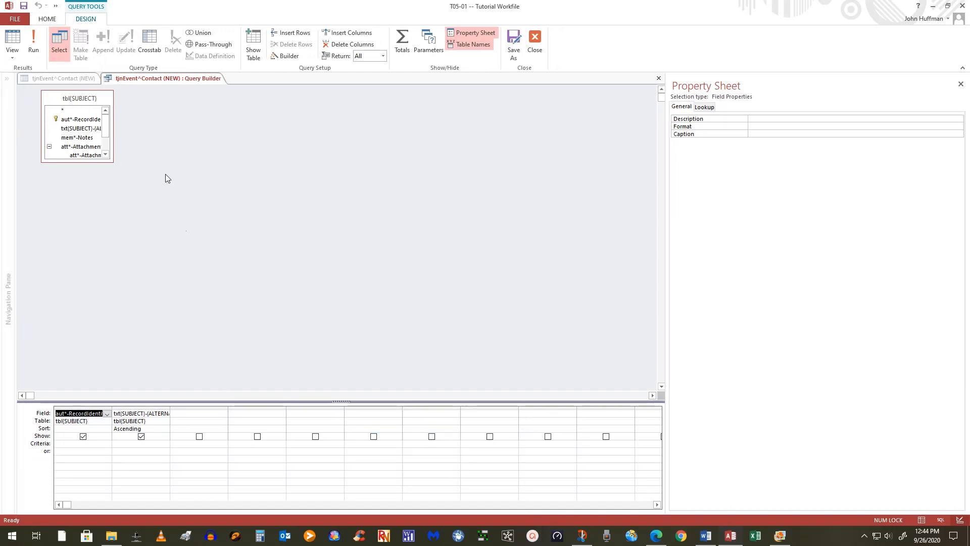
{"action": "right_click", "coordinate": [199, 133]}
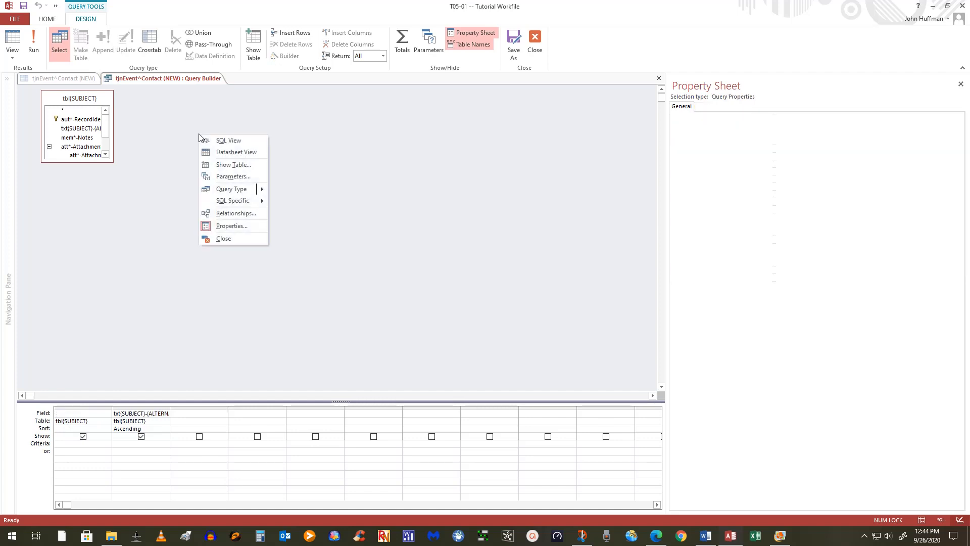
{"action": "left_click", "coordinate": [65, 109]}
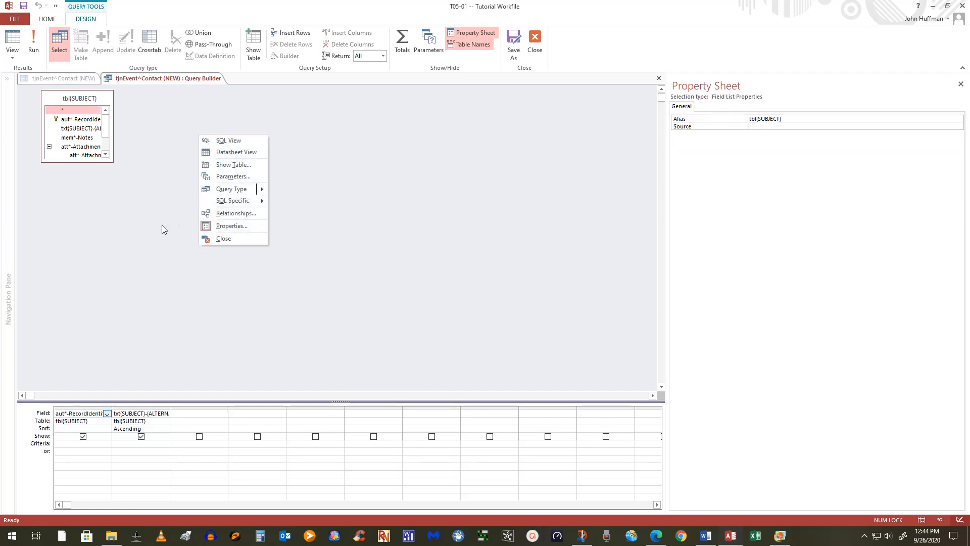
{"action": "left_click", "coordinate": [235, 164]}
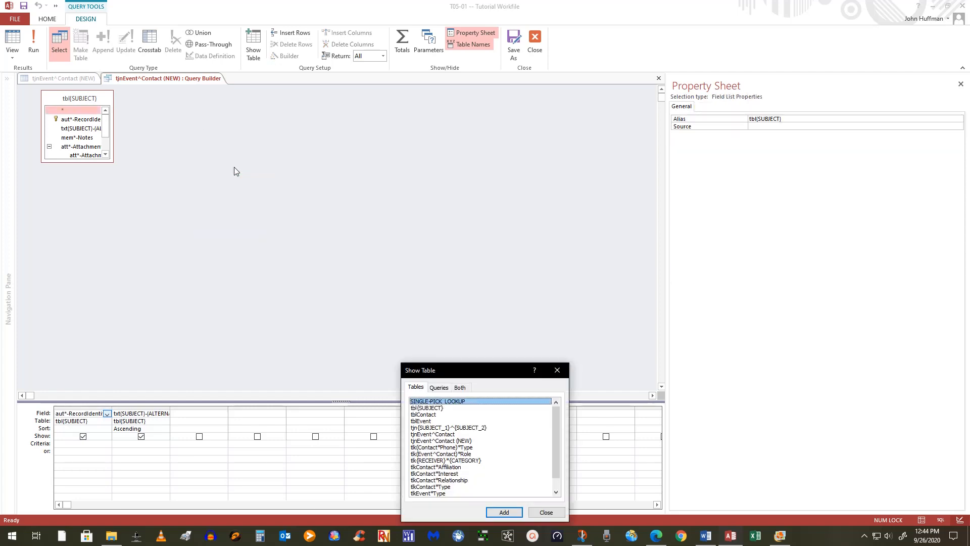
{"action": "left_click", "coordinate": [430, 420]}
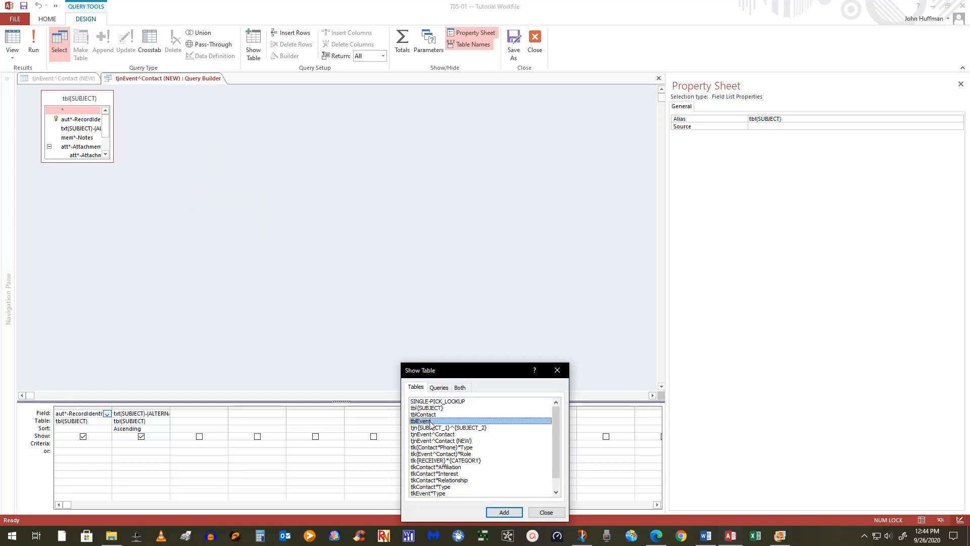
{"action": "left_click", "coordinate": [503, 512]}
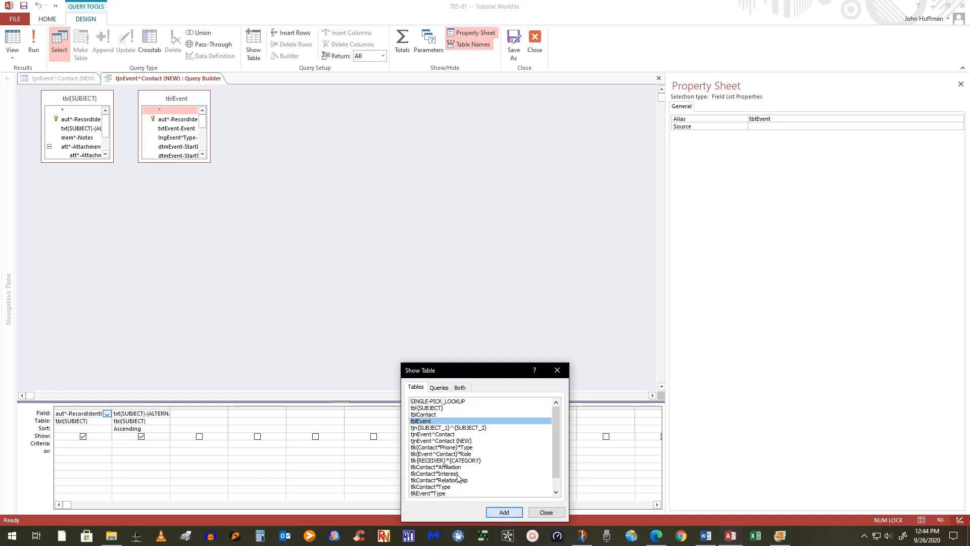
{"action": "left_click", "coordinate": [546, 512]}
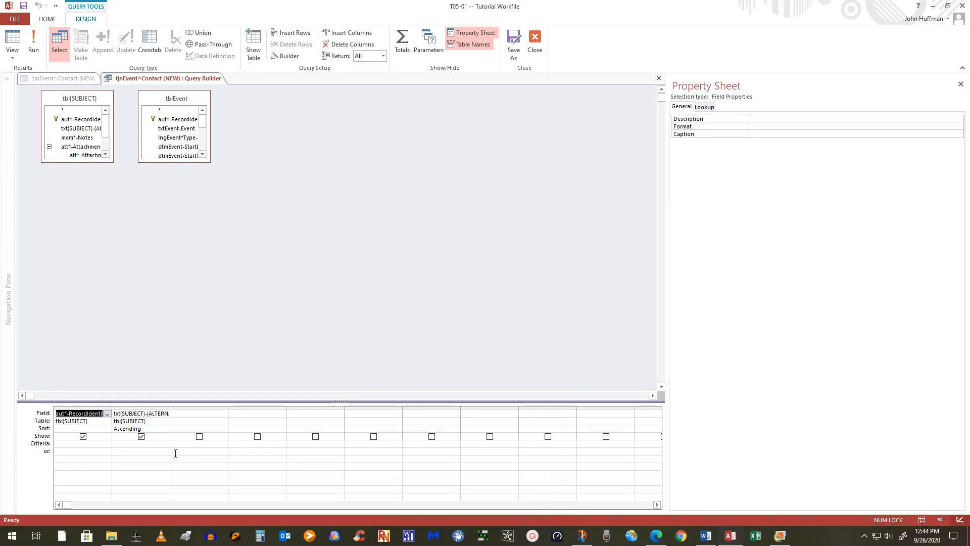
Widen the two query columns and set the source table of the aut*-RecordIdentifier column to tblEvent
{"action": "left_click_drag", "start_coordinate": [112, 407], "coordinate": [192, 407]}
{"action": "left_click_drag", "start_coordinate": [250, 409], "coordinate": [340, 409]}
{"action": "left_click", "coordinate": [183, 420]}
{"action": "left_click", "coordinate": [187, 421]}
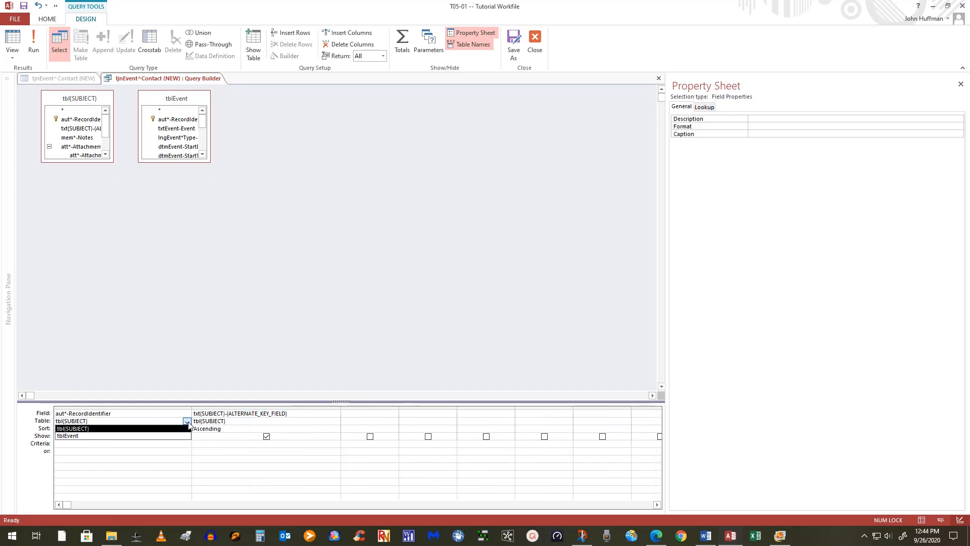
{"action": "left_click", "coordinate": [172, 435]}
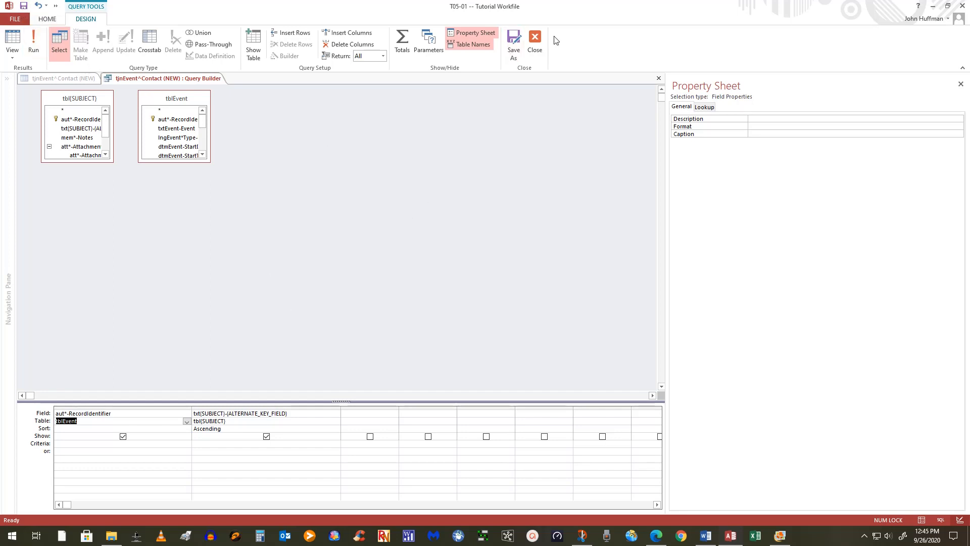
Close the lookup query with its changes saved, and check in the tblEvent design which fields make up its indexes
{"action": "left_click", "coordinate": [534, 45]}
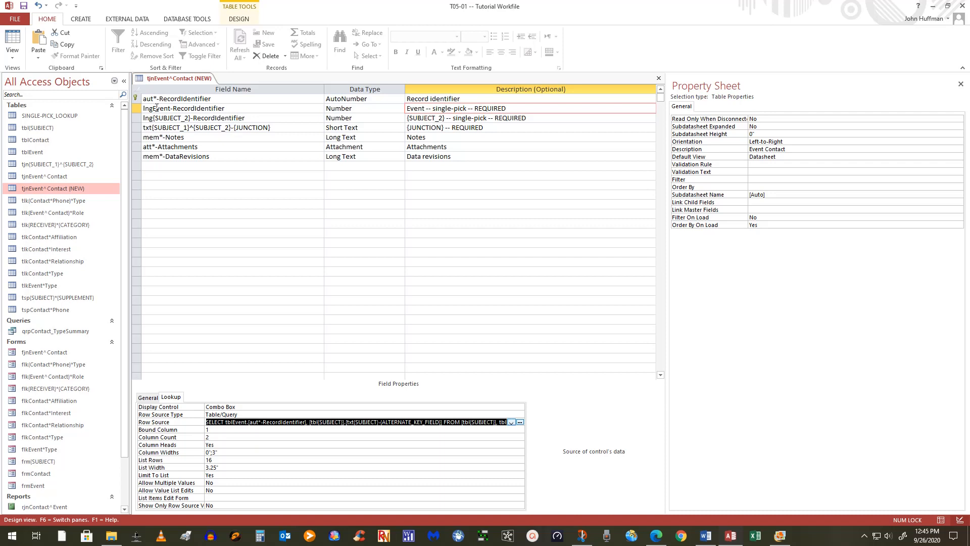
{"action": "left_click", "coordinate": [41, 154]}
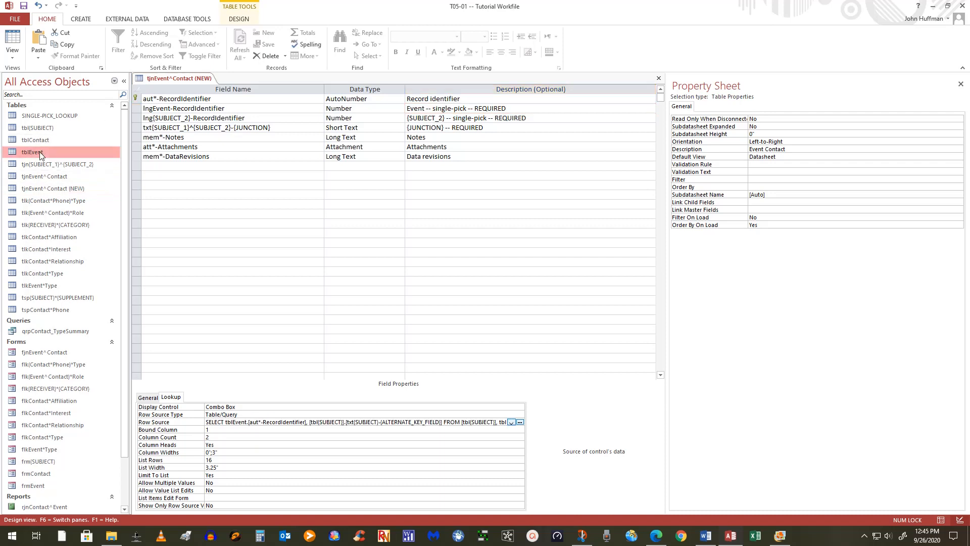
{"action": "right_click", "coordinate": [41, 153]}
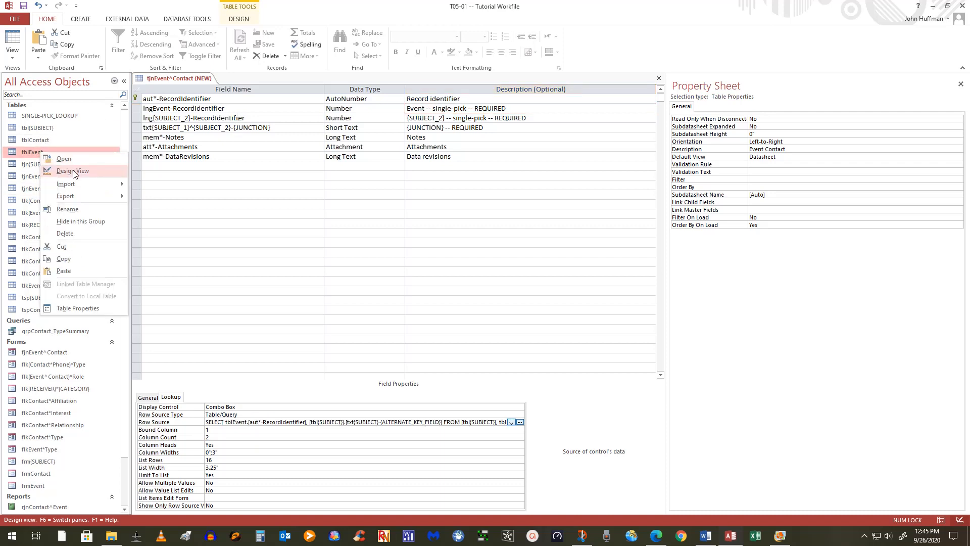
{"action": "left_click", "coordinate": [73, 172]}
{"action": "left_click", "coordinate": [211, 45]}
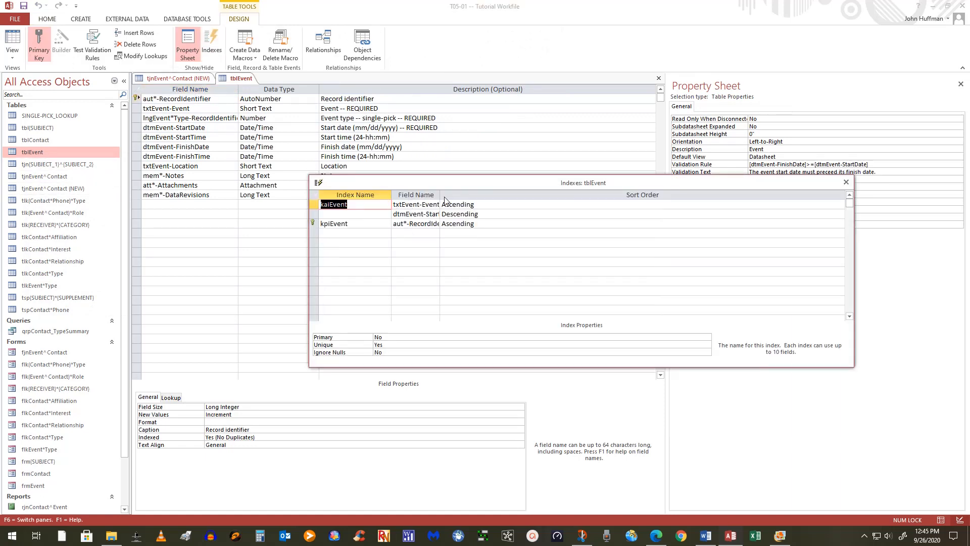
{"action": "left_click_drag", "start_coordinate": [441, 195], "coordinate": [561, 193]}
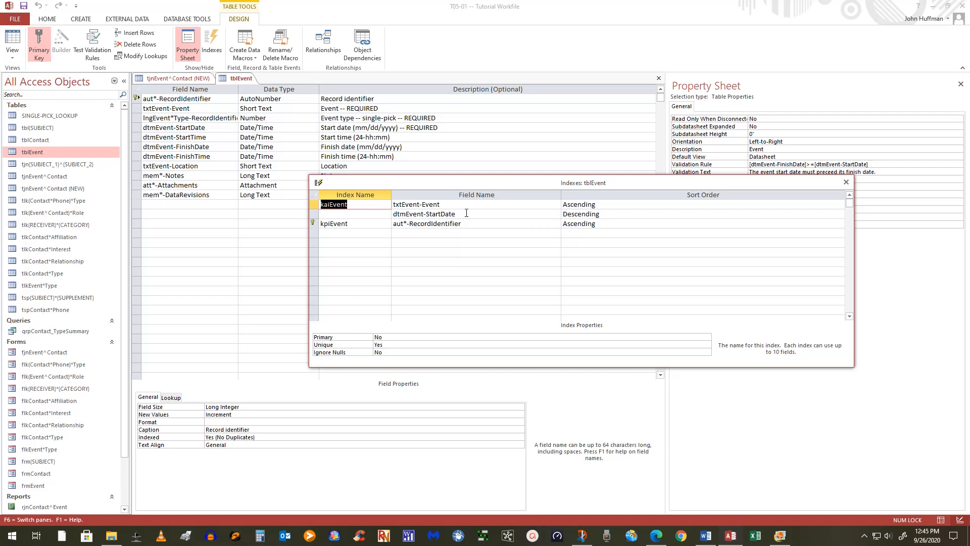
{"action": "left_click", "coordinate": [846, 183]}
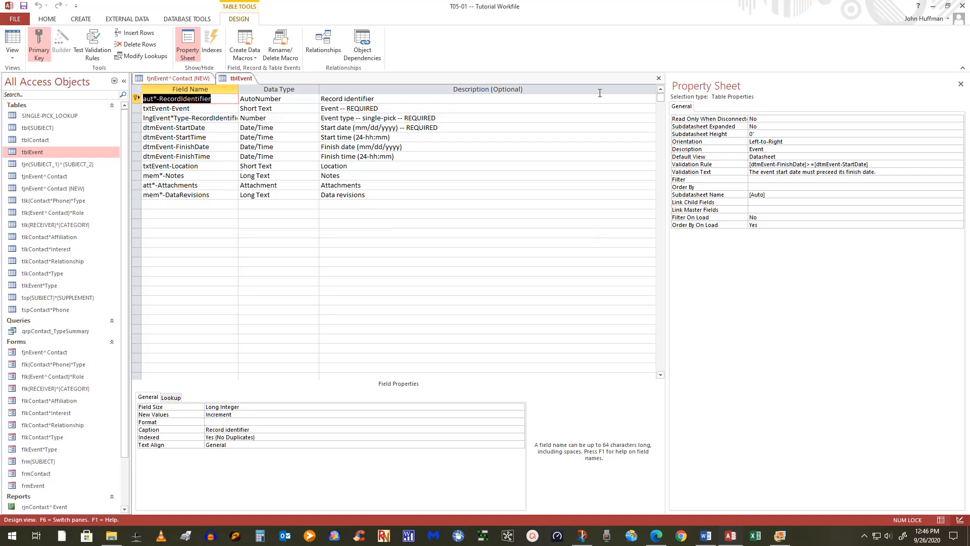
{"action": "left_click", "coordinate": [658, 78]}
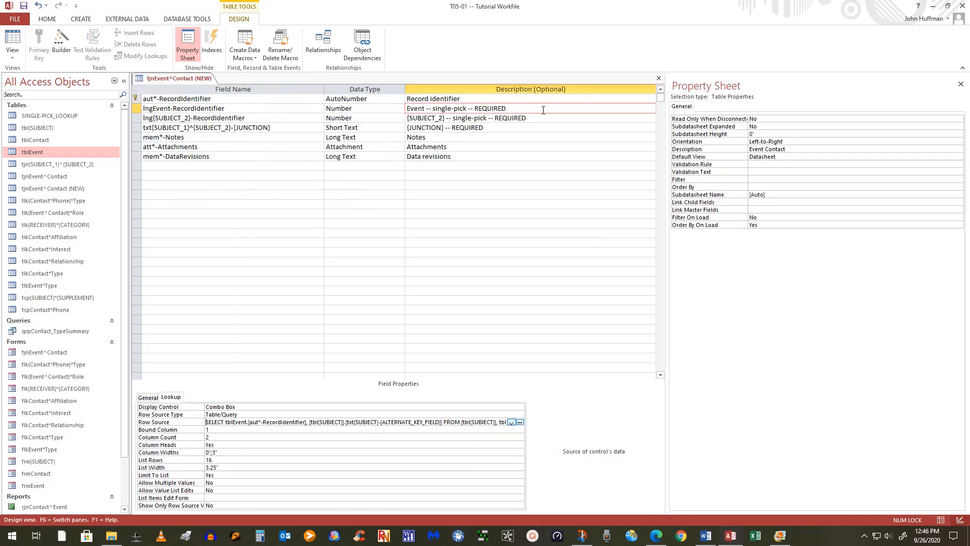
Reopen the row source query of lngEvent-RecordIdentifier, widen its alternate key column and enlarge the tblEvent field list to show all fields
{"action": "left_click", "coordinate": [165, 110]}
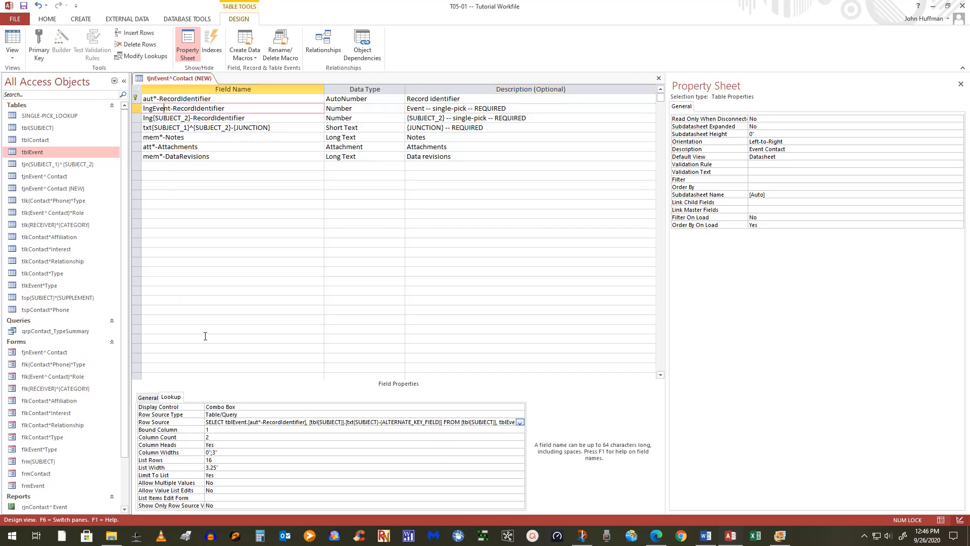
{"action": "left_click", "coordinate": [507, 424]}
{"action": "left_click", "coordinate": [520, 422]}
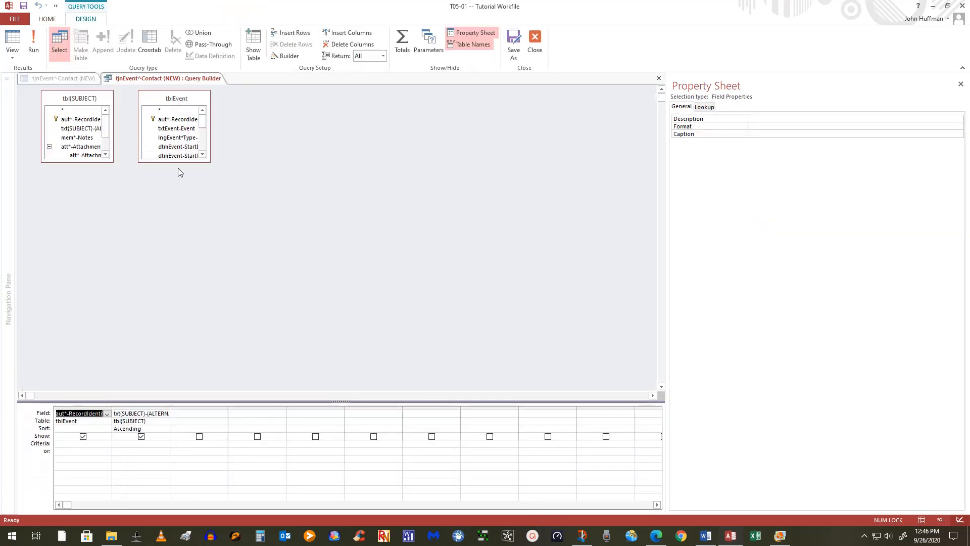
{"action": "left_click_drag", "start_coordinate": [169, 406], "coordinate": [249, 404]}
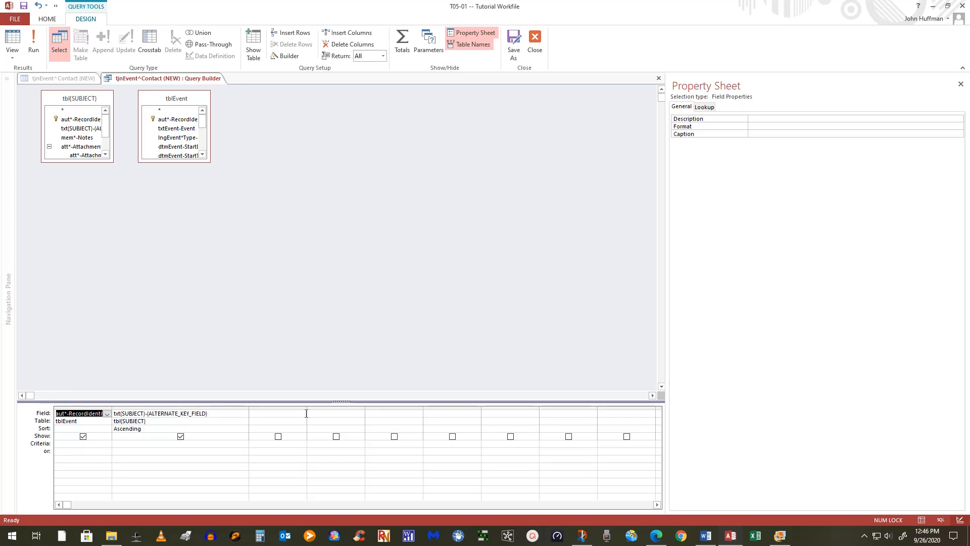
{"action": "left_click_drag", "start_coordinate": [305, 409], "coordinate": [358, 409]}
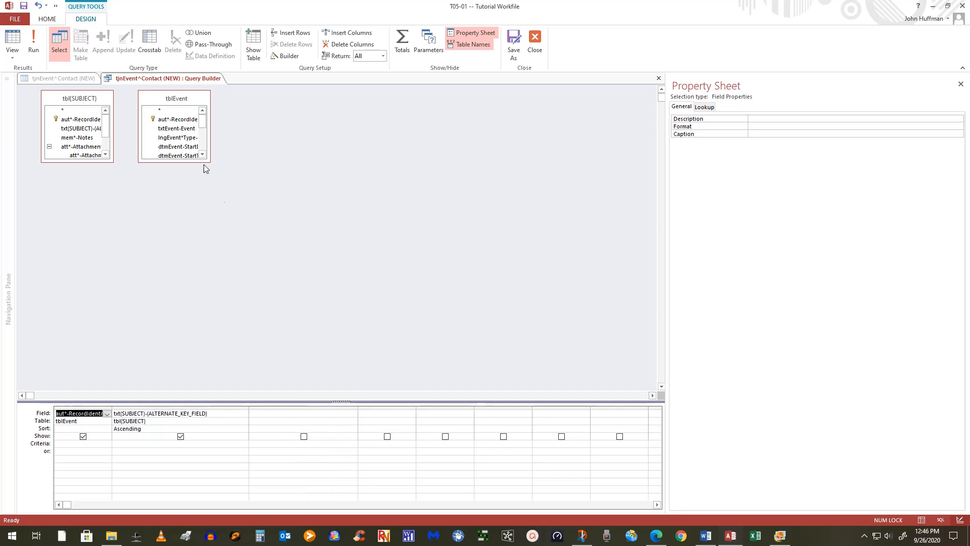
{"action": "left_click_drag", "start_coordinate": [209, 161], "coordinate": [321, 251]}
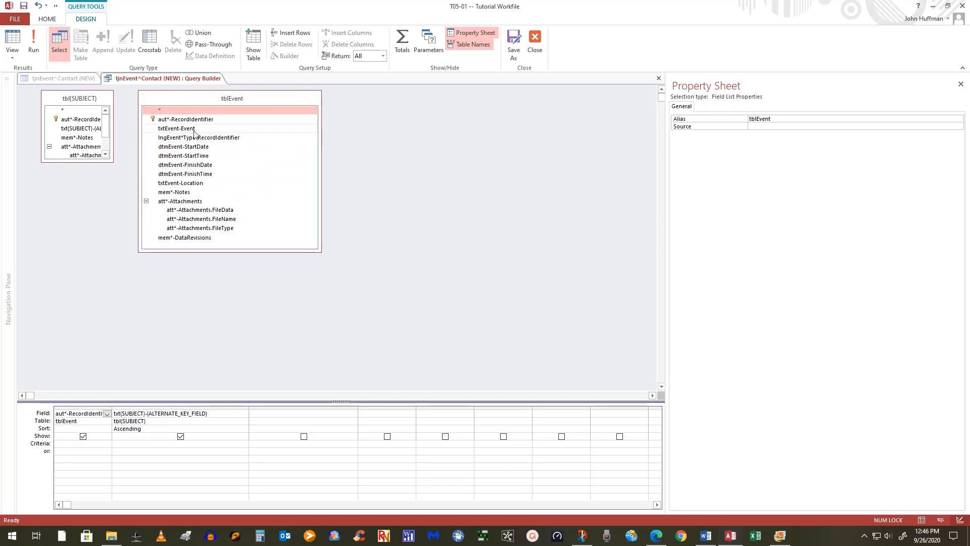
Add the tblEvent fields txtEvent-Event and dtmEvent-StartDate to the query and widen both columns to fit their names
{"action": "left_click_drag", "start_coordinate": [185, 130], "coordinate": [381, 420]}
{"action": "left_click", "coordinate": [197, 147]}
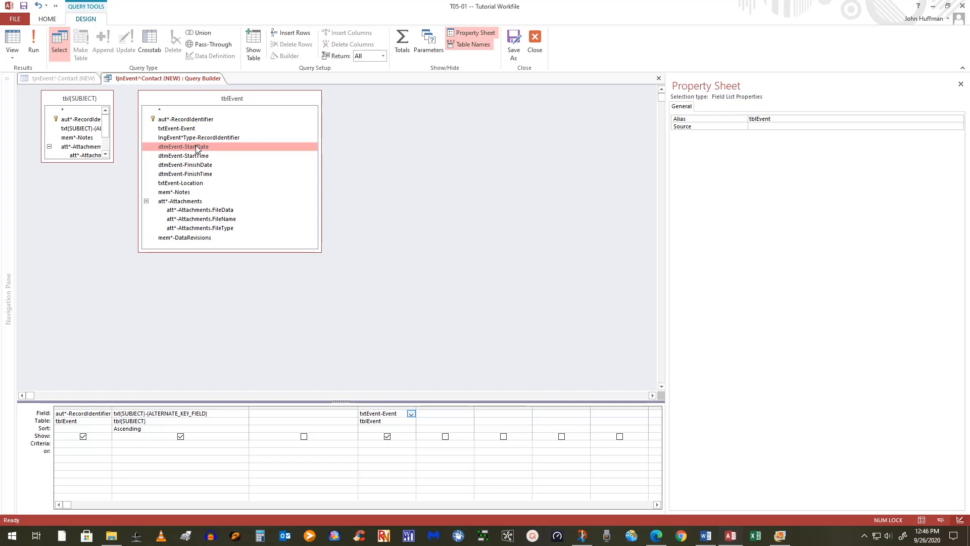
{"action": "left_click_drag", "start_coordinate": [197, 147], "coordinate": [441, 421]}
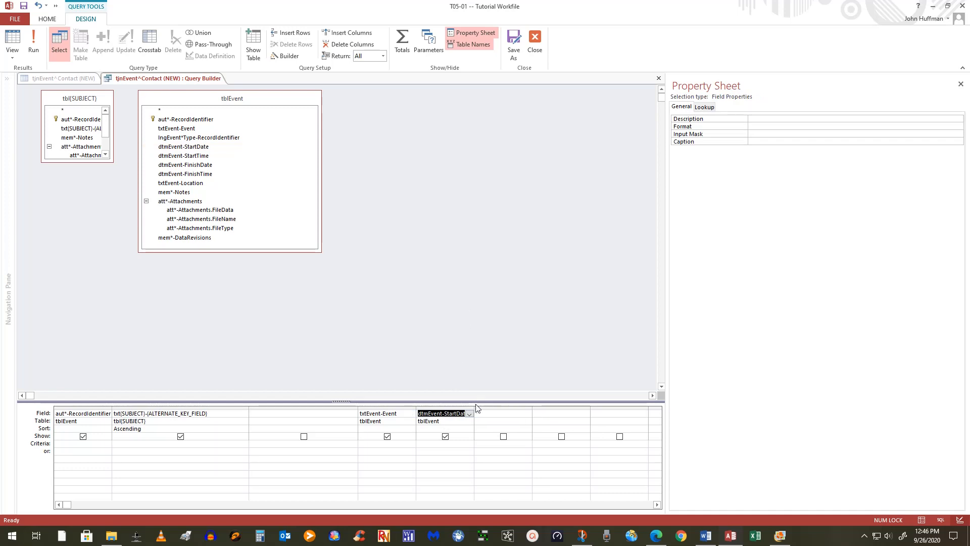
{"action": "left_click_drag", "start_coordinate": [474, 407], "coordinate": [513, 406]}
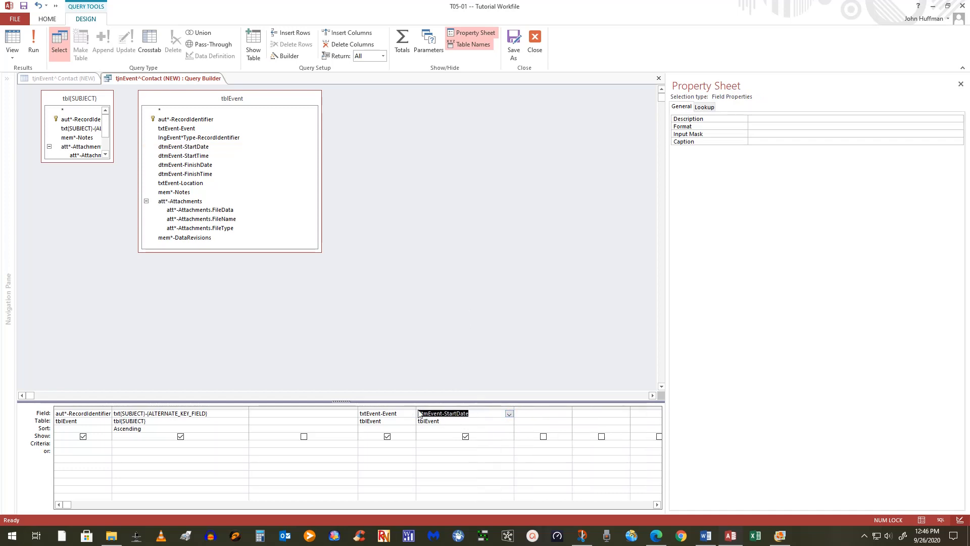
{"action": "left_click_drag", "start_coordinate": [415, 409], "coordinate": [451, 409]}
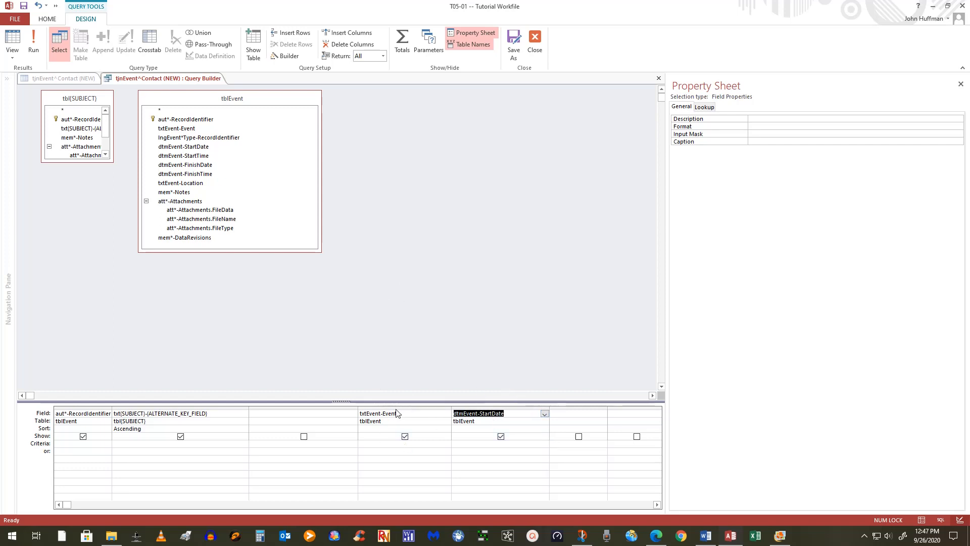
Hide the txtEvent-Event and dtmEvent-StartDate columns from the output, sorting txtEvent-Event ascending and dtmEvent-StartDate descending
{"action": "left_click", "coordinate": [404, 436]}
{"action": "left_click", "coordinate": [501, 436]}
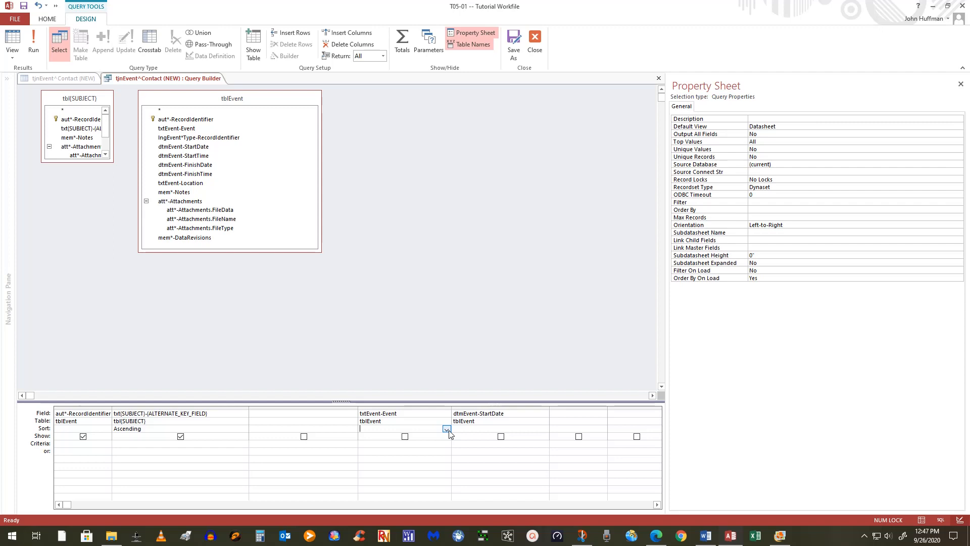
{"action": "left_click", "coordinate": [446, 429]}
{"action": "left_click", "coordinate": [425, 437]}
{"action": "left_click", "coordinate": [535, 429]}
{"action": "left_click", "coordinate": [544, 429]}
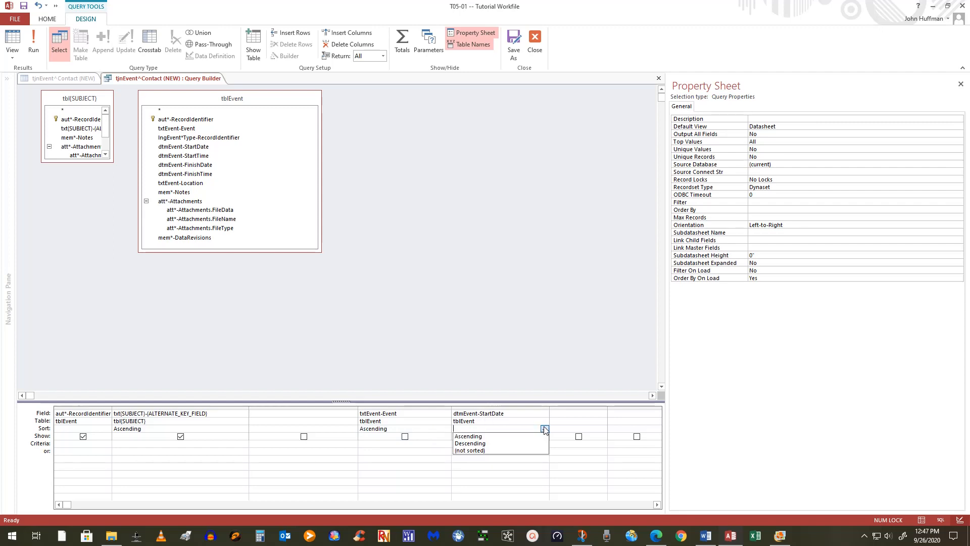
{"action": "left_click", "coordinate": [494, 444]}
{"action": "left_click", "coordinate": [441, 356]}
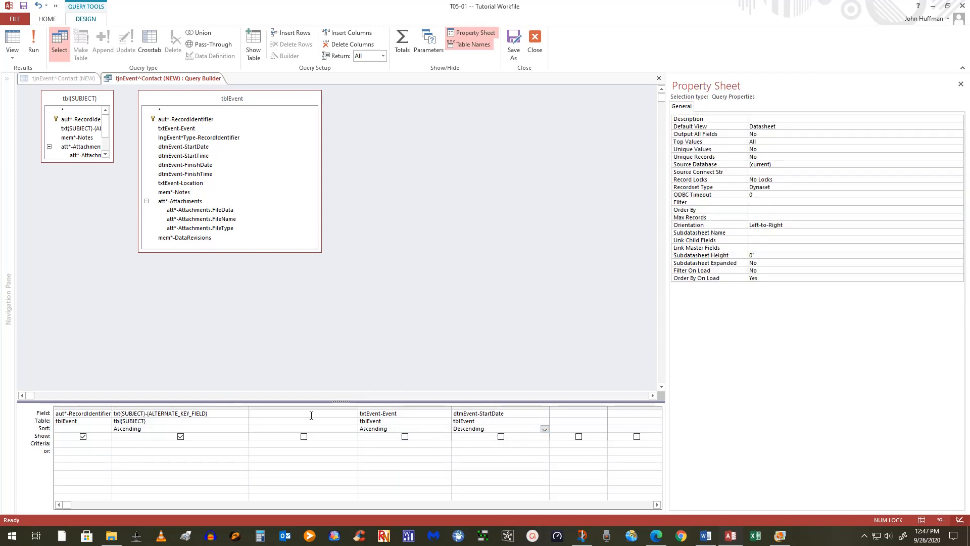
Remove the empty column between txt{SUBJECT}-{ALTERNATE_KEY_FIELD} and txtEvent-Event from the query grid
{"action": "left_click_drag", "start_coordinate": [357, 408], "coordinate": [454, 409]}
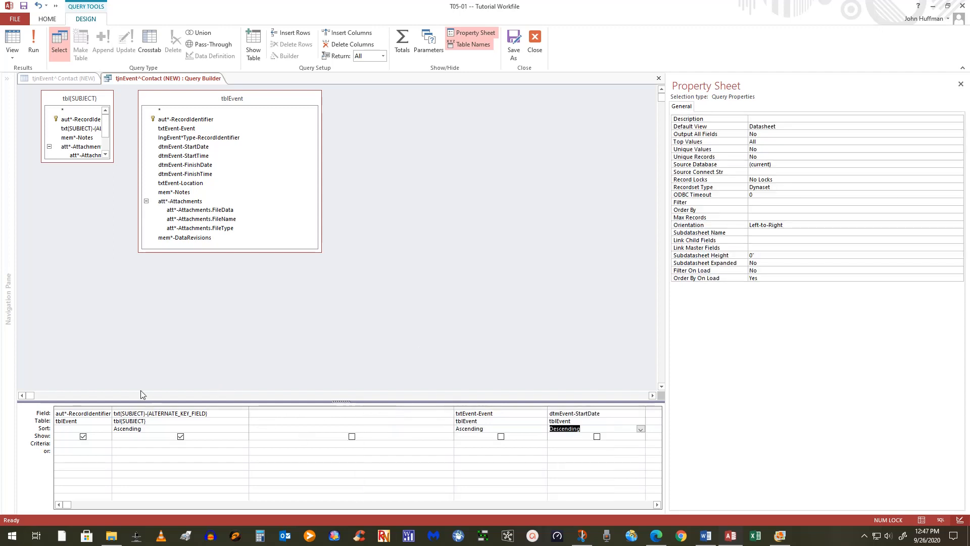
{"action": "left_click", "coordinate": [168, 406]}
{"action": "right_click", "coordinate": [168, 407]}
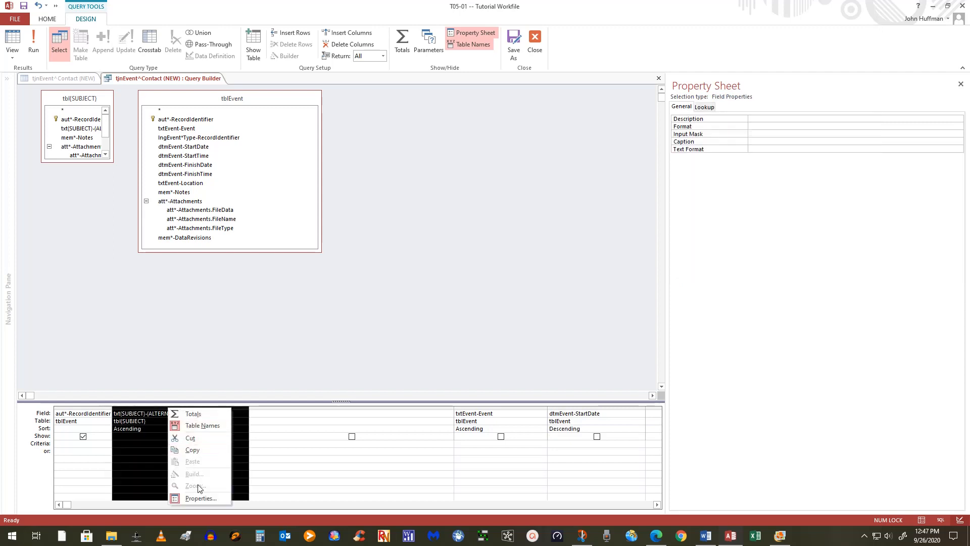
{"action": "left_click", "coordinate": [326, 364]}
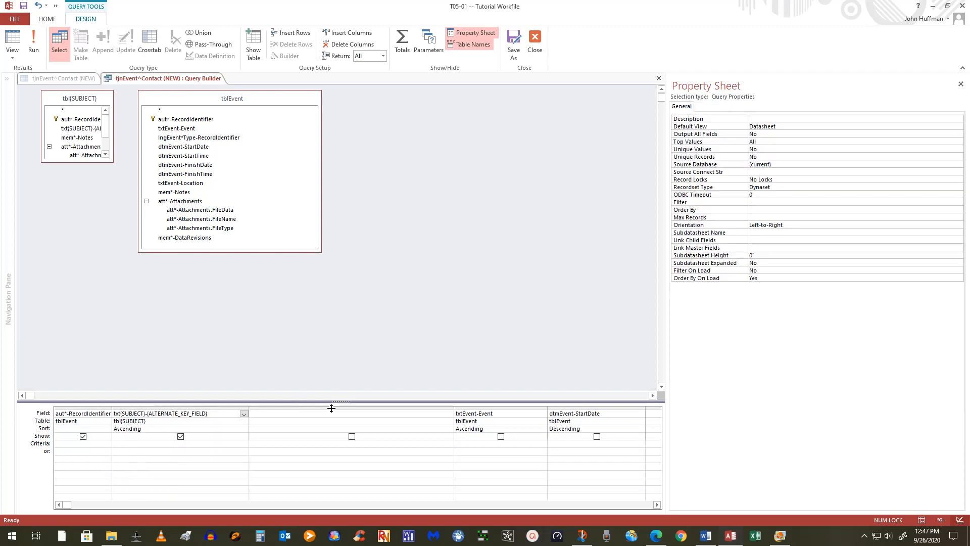
{"action": "left_click", "coordinate": [331, 406]}
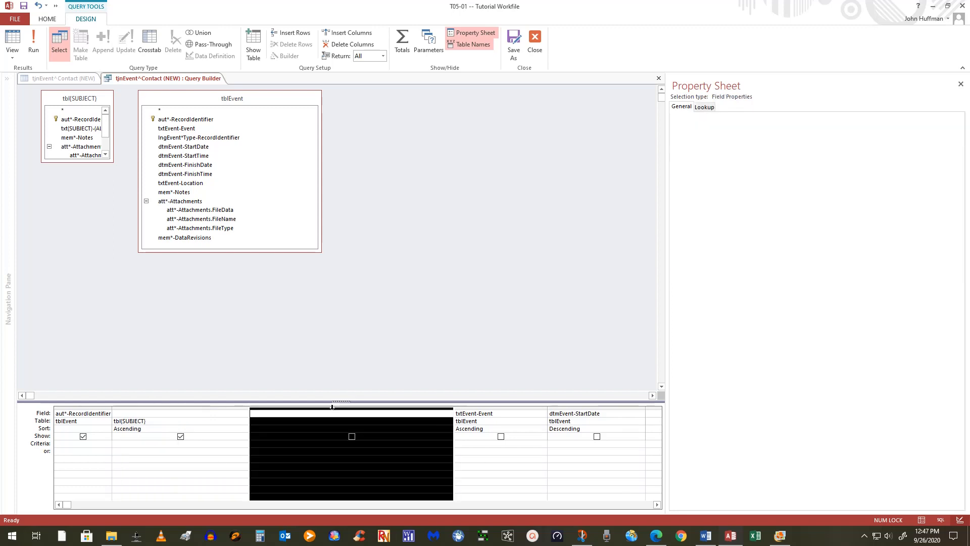
{"action": "right_click", "coordinate": [332, 407]}
{"action": "left_click", "coordinate": [355, 438]}
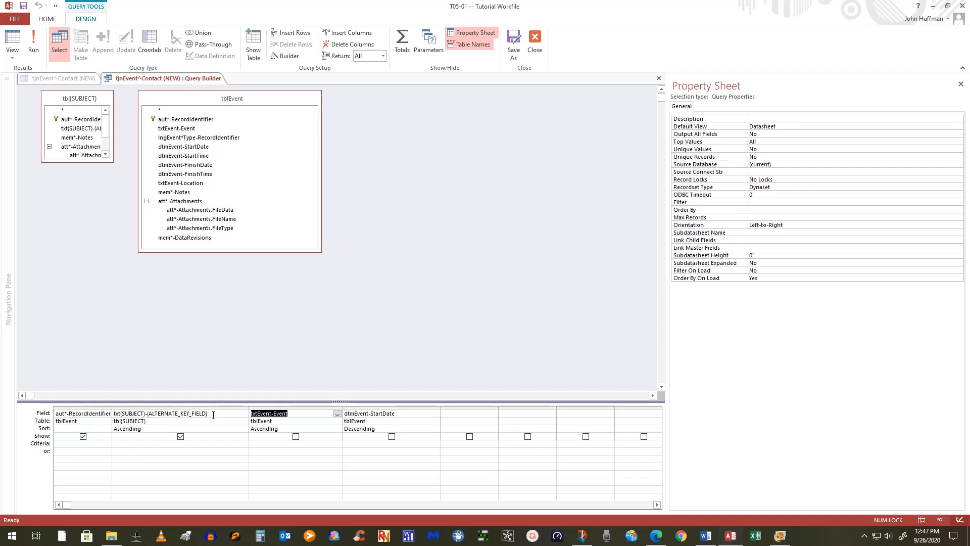
Clear the source table of the txt{SUBJECT}-{ALTERNATE_KEY_FIELD} column and set its sort order to (not sorted)
{"action": "left_click_drag", "start_coordinate": [209, 420], "coordinate": [93, 423]}
{"action": "left_click", "coordinate": [93, 423]}
{"action": "left_click_drag", "start_coordinate": [170, 422], "coordinate": [111, 420]}
{"action": "key", "text": "Delete"}
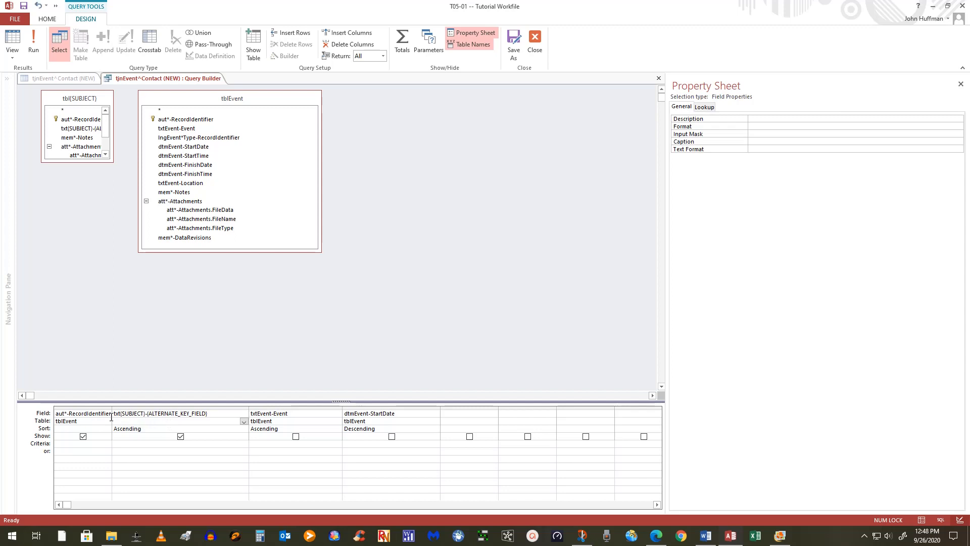
{"action": "left_click", "coordinate": [219, 427]}
{"action": "left_click", "coordinate": [244, 428]}
{"action": "left_click", "coordinate": [215, 454]}
{"action": "left_click", "coordinate": [243, 428]}
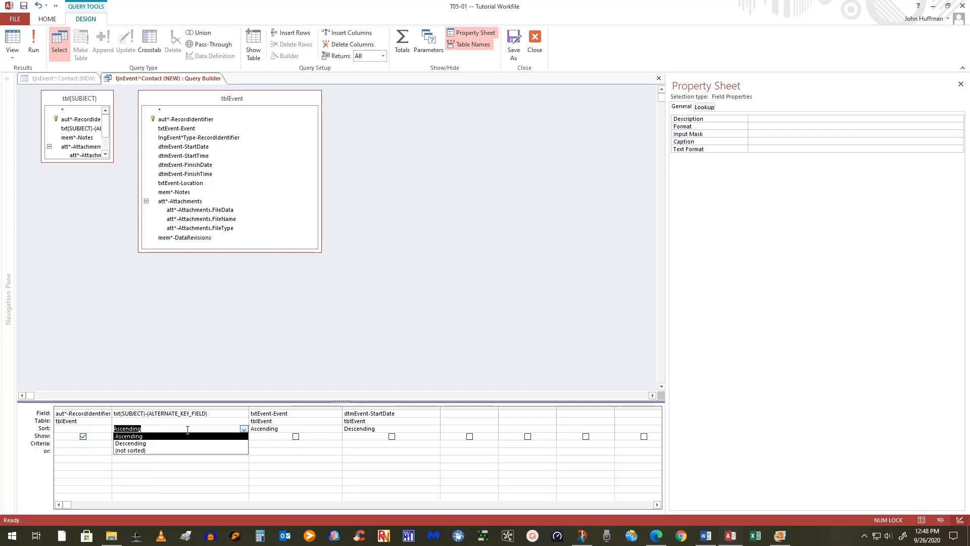
{"action": "left_click", "coordinate": [156, 451]}
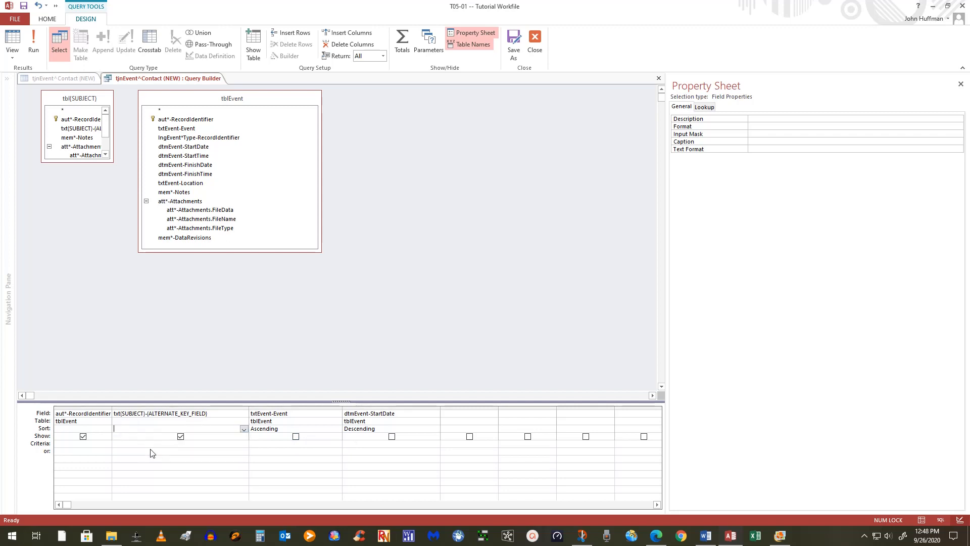
{"action": "left_click", "coordinate": [147, 481]}
Open the Expression Builder for the txt{SUBJECT}-{ALTERNATE_KEY_FIELD} column and replace the expression with the column label "Event List: "
{"action": "left_click", "coordinate": [216, 412]}
{"action": "right_click", "coordinate": [227, 412]}
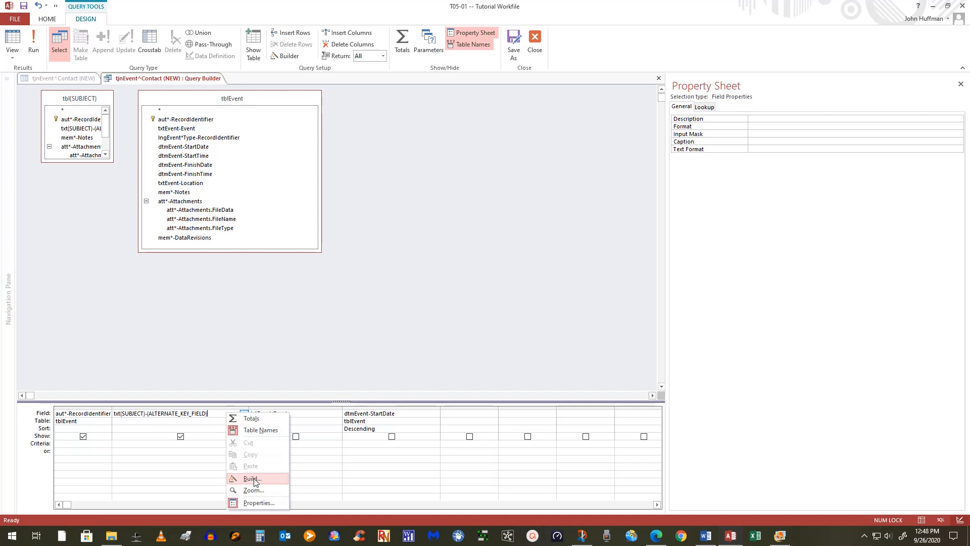
{"action": "left_click", "coordinate": [254, 479]}
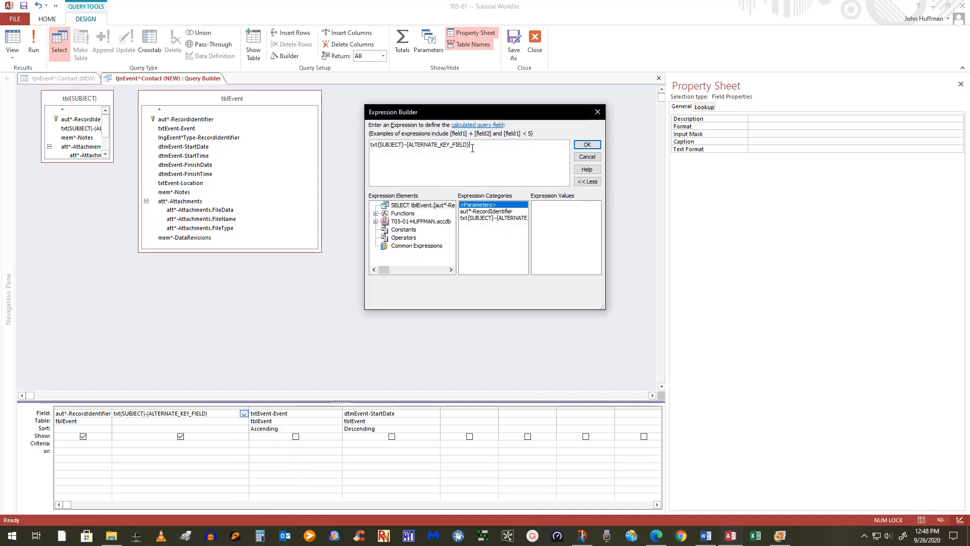
{"action": "left_click_drag", "start_coordinate": [473, 147], "coordinate": [333, 149]}
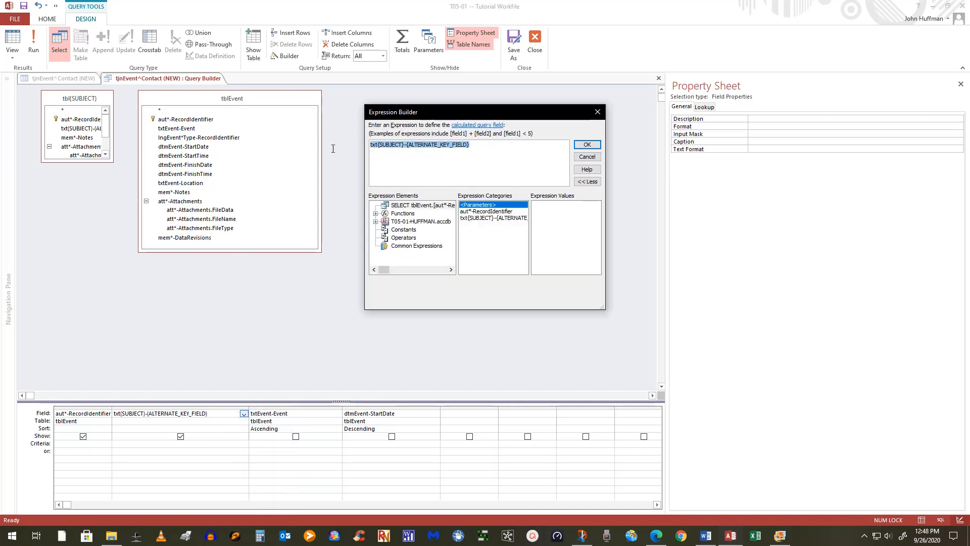
{"action": "key", "text": "Delete"}
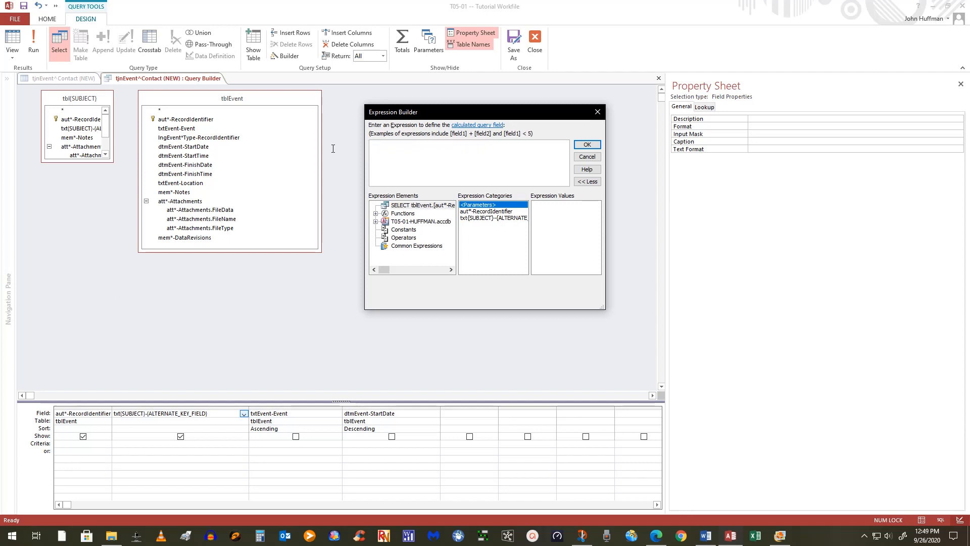
{"action": "type", "text": "Ev"}
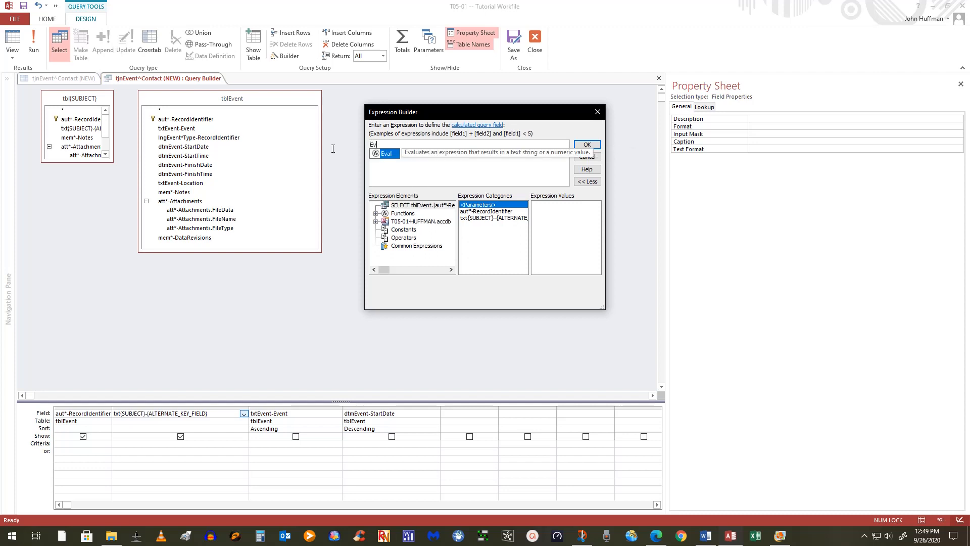
{"action": "type", "text": "ent"}
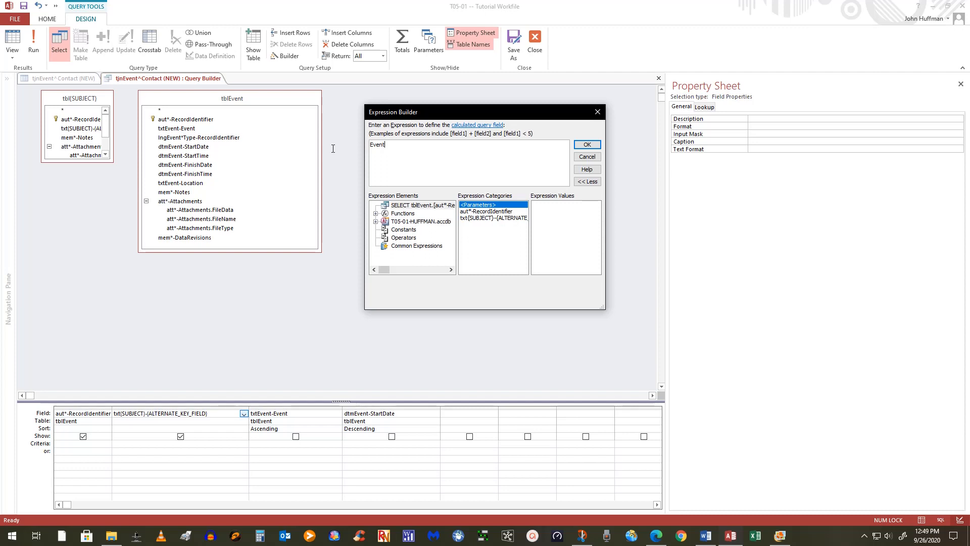
{"action": "type", "text": "List:"}
Insert the txtEvent-Event field of tblEvent after the "Event List: " label in the expression and delete the «Expr» placeholder
{"action": "left_click", "coordinate": [375, 222]}
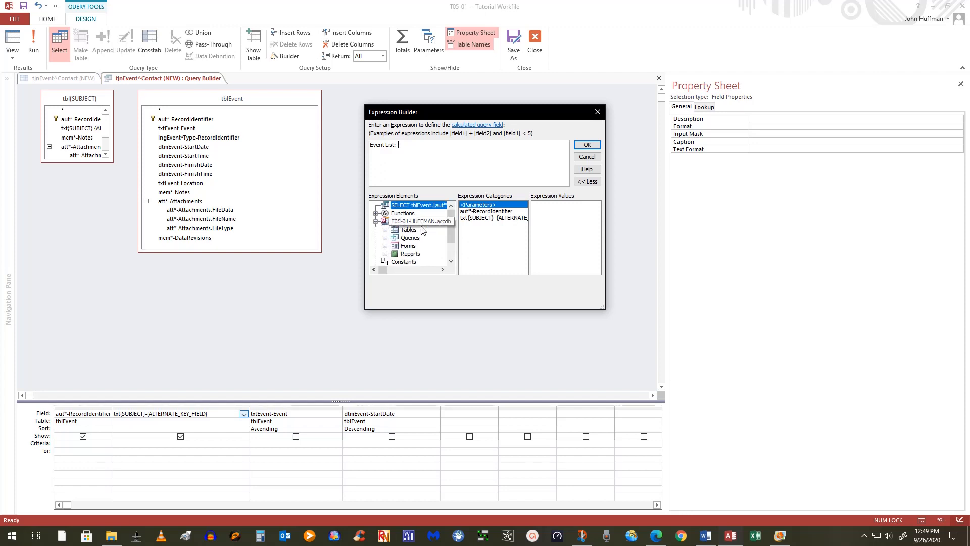
{"action": "left_click", "coordinate": [385, 230]}
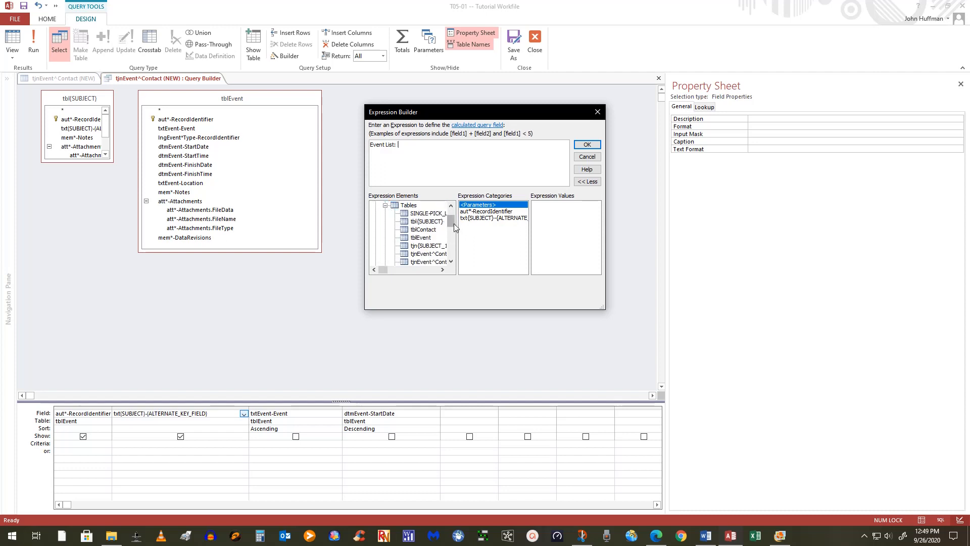
{"action": "left_click", "coordinate": [418, 240]}
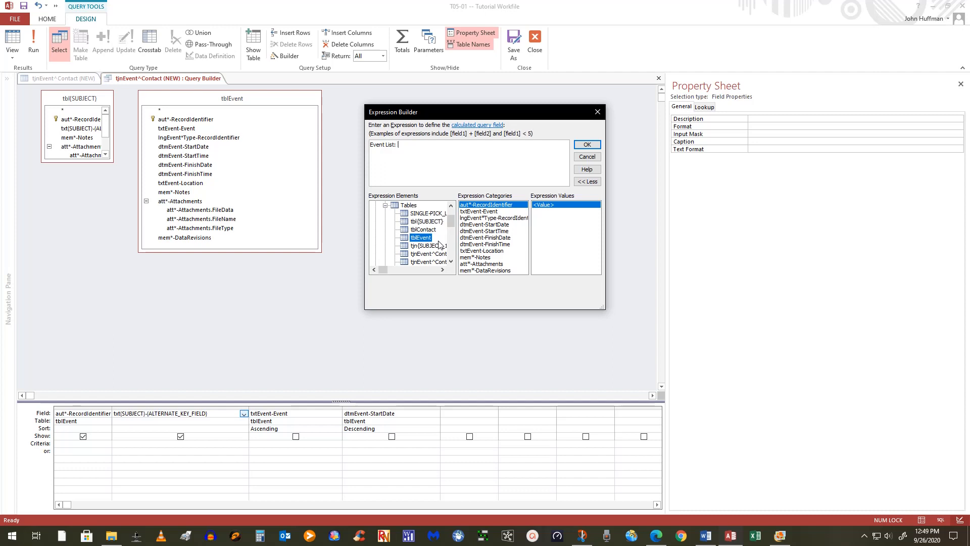
{"action": "left_click", "coordinate": [473, 212]}
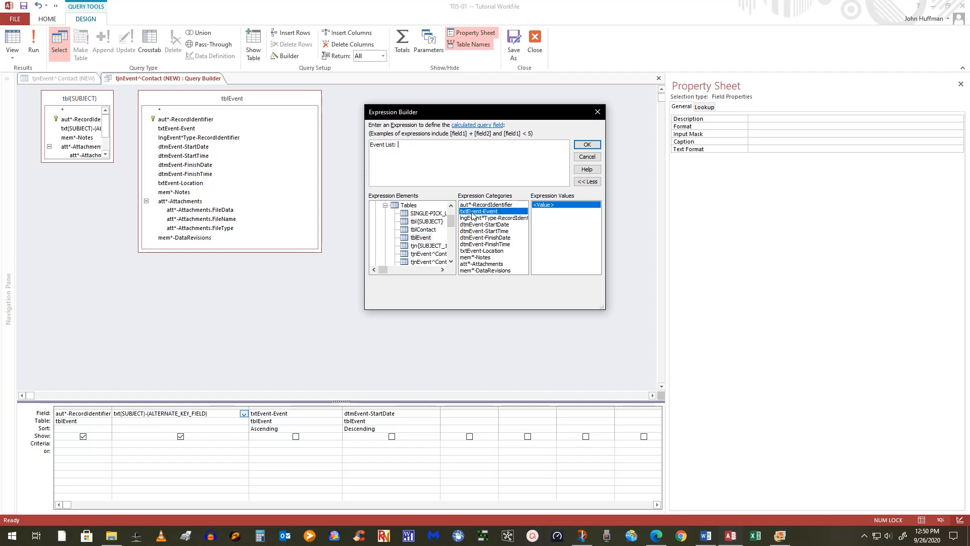
{"action": "double_click", "coordinate": [473, 211]}
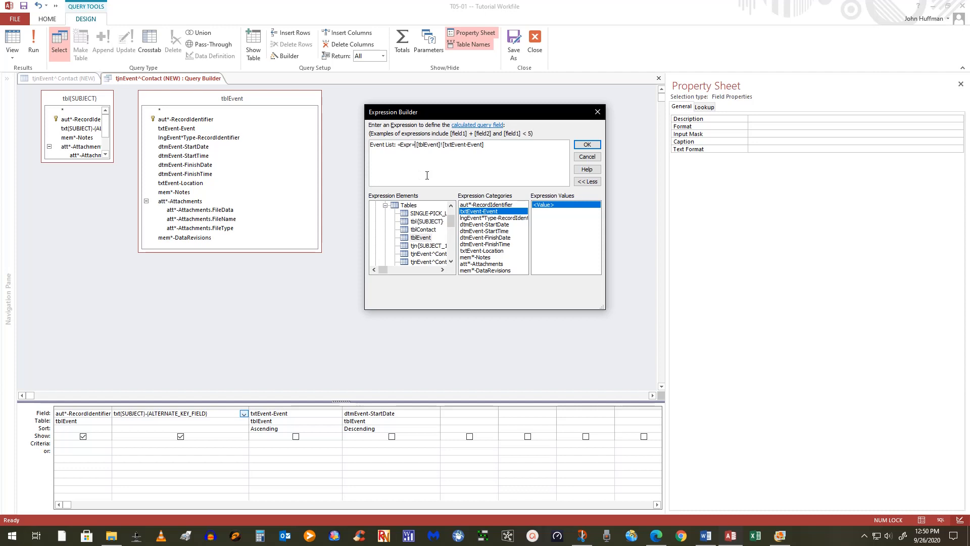
{"action": "key", "text": "BackSpace"}
{"action": "key", "text": "BackSpace"}
{"action": "key", "text": "BackSpace"}
{"action": "key", "text": "BackSpace"}
{"action": "key", "text": "BackSpace"}
{"action": "key", "text": "BackSpace"}
{"action": "key", "text": "BackSpace"}
{"action": "key", "text": "BackSpace"}
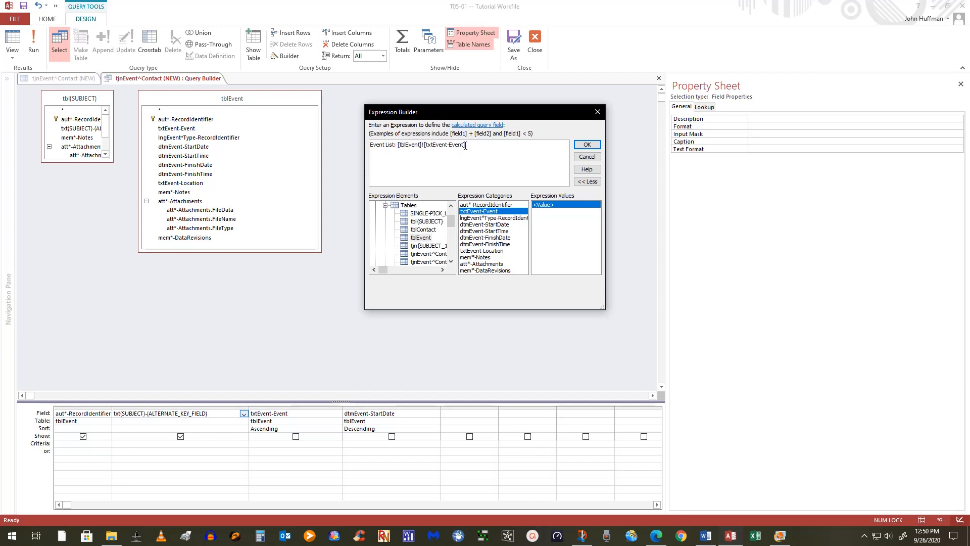
Append & " | " & and the dtmEvent-StartDate field of tblEvent to the Event List expression and accept it
{"action": "left_click", "coordinate": [395, 147]}
{"action": "left_click", "coordinate": [486, 166]}
{"action": "type", "text": "& \" | \" &"}
{"action": "left_click", "coordinate": [499, 225]}
{"action": "double_click", "coordinate": [498, 225]}
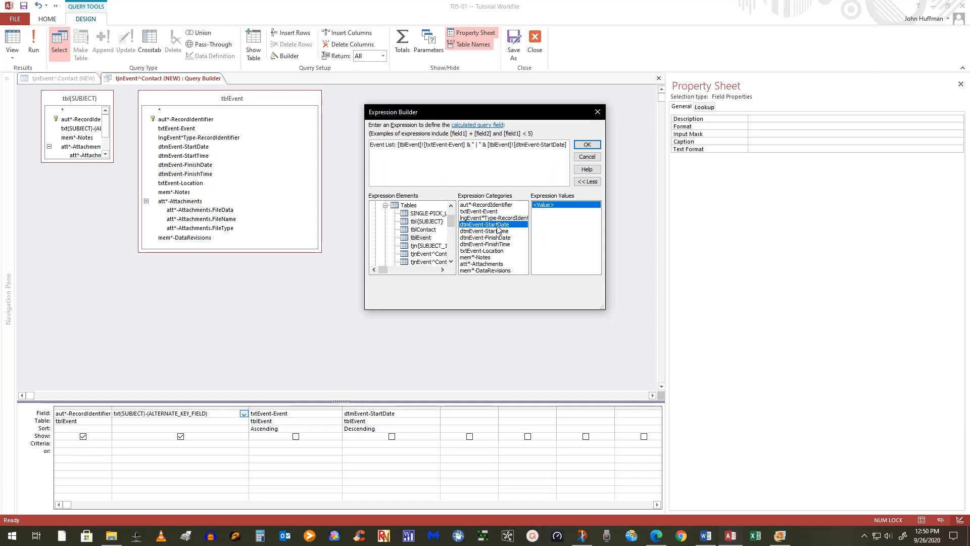
{"action": "left_click", "coordinate": [595, 147]}
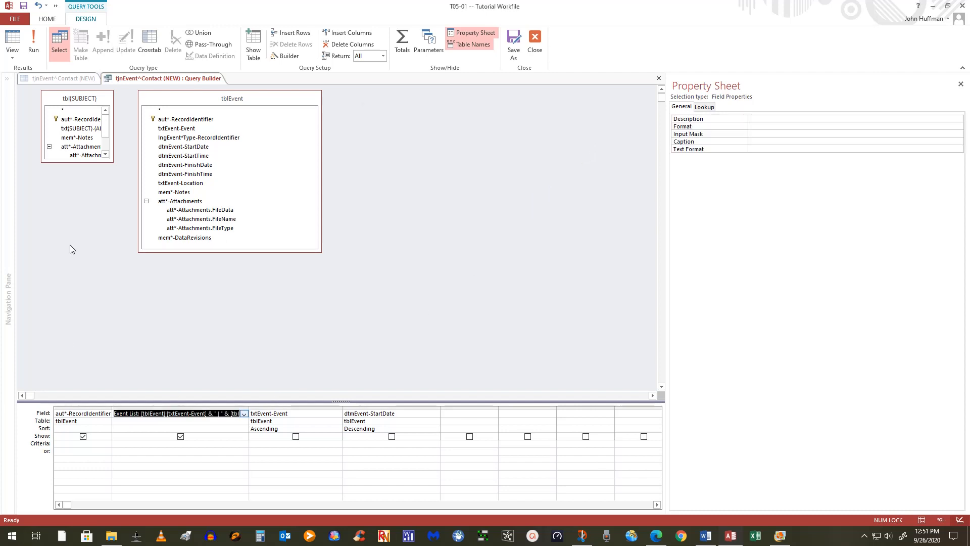
Remove the tbl{SUBJECT} table from the lookup query, and save and close the Query Builder
{"action": "left_click", "coordinate": [24, 7]}
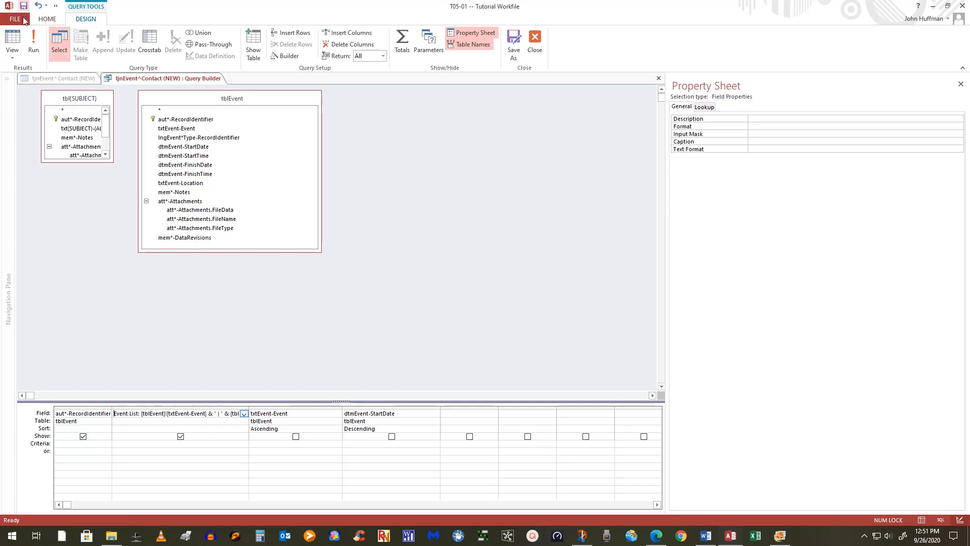
{"action": "left_click", "coordinate": [66, 100]}
{"action": "right_click", "coordinate": [66, 100]}
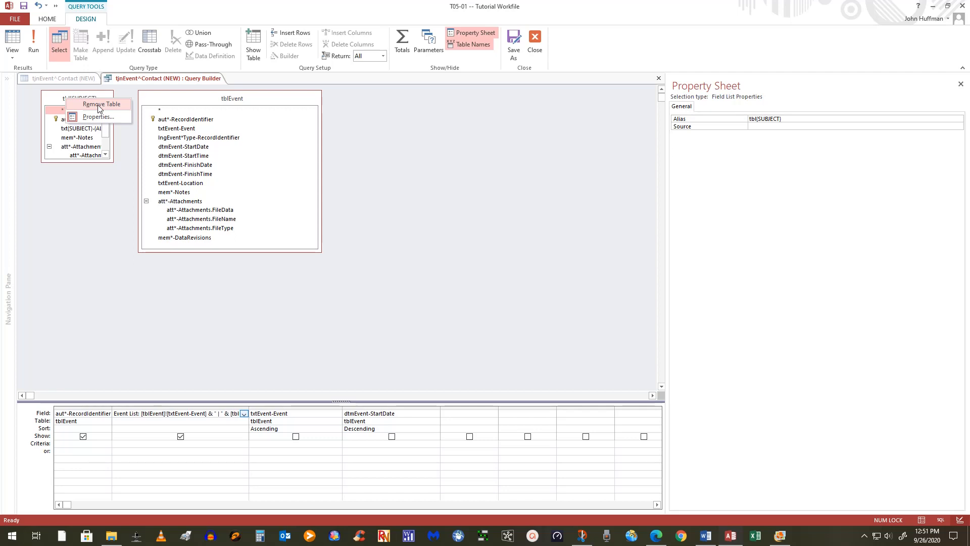
{"action": "left_click", "coordinate": [99, 105]}
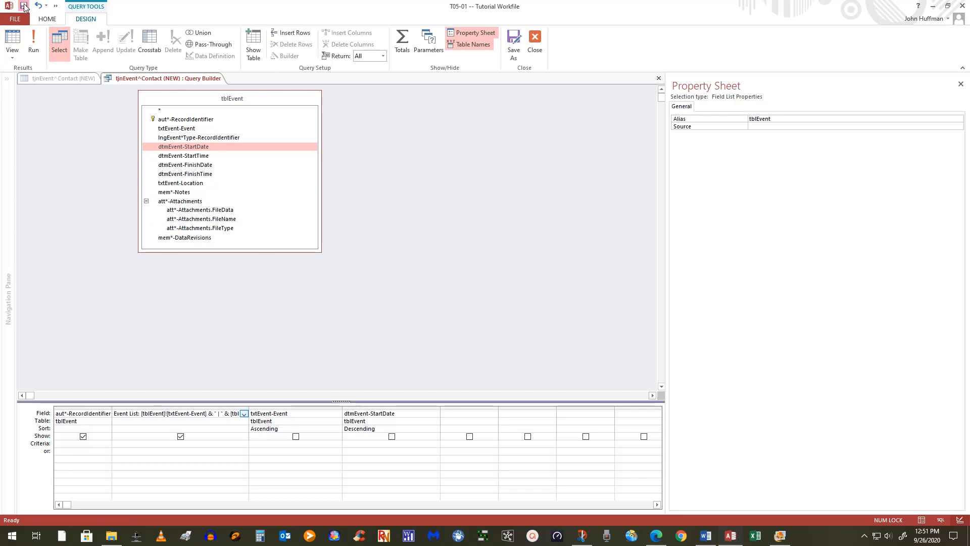
{"action": "left_click", "coordinate": [535, 36]}
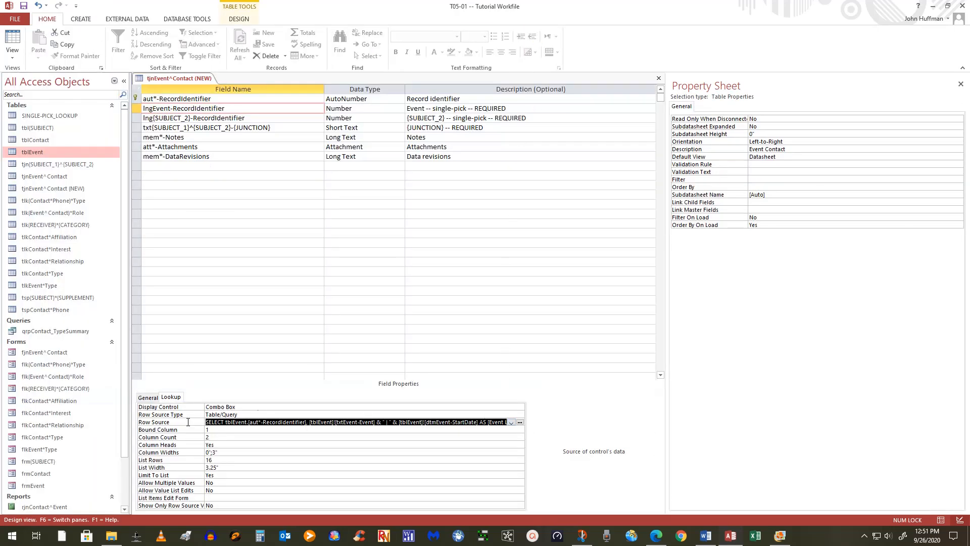
Preview the lngEvent-RecordIdentifier row source query as a datasheet with the Event List column widened, and close it
{"action": "left_click", "coordinate": [520, 423]}
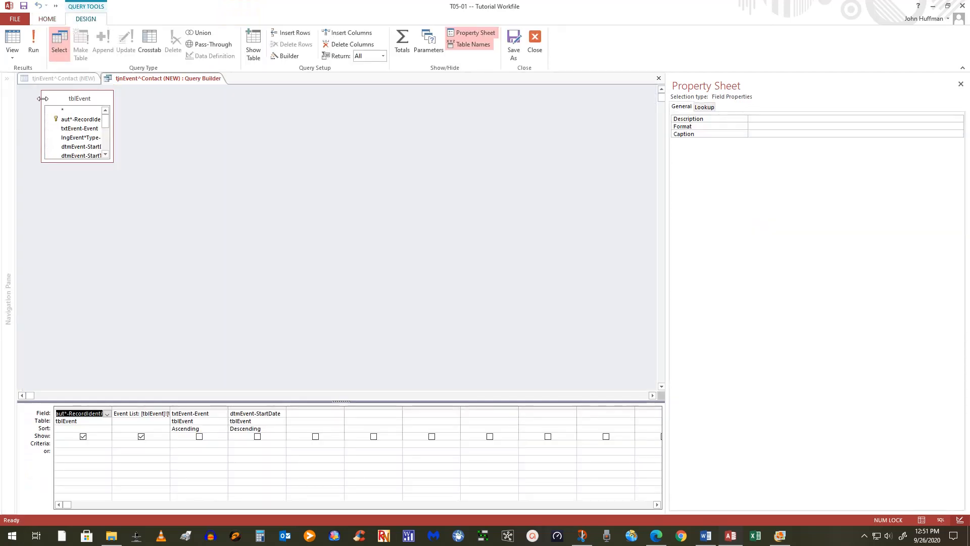
{"action": "left_click", "coordinate": [40, 44]}
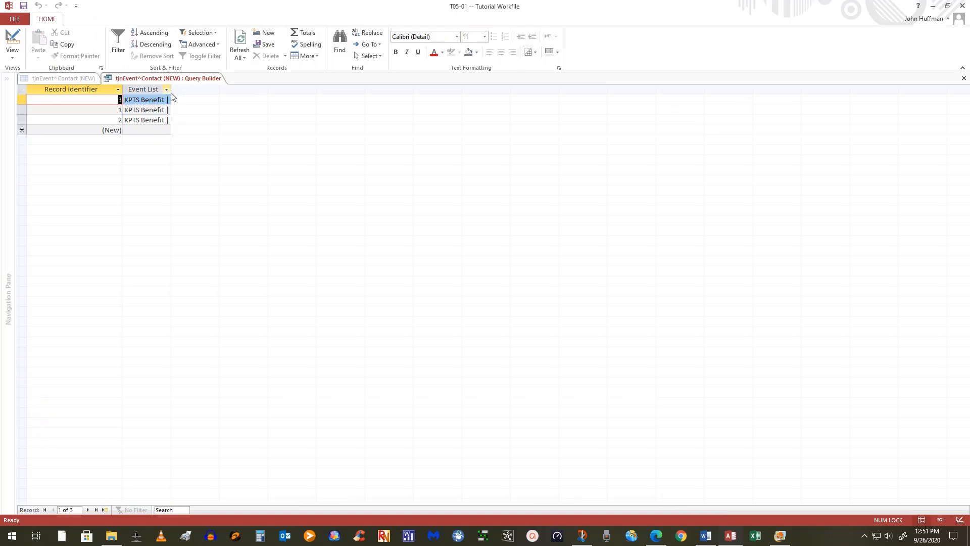
{"action": "left_click_drag", "start_coordinate": [171, 89], "coordinate": [366, 90]}
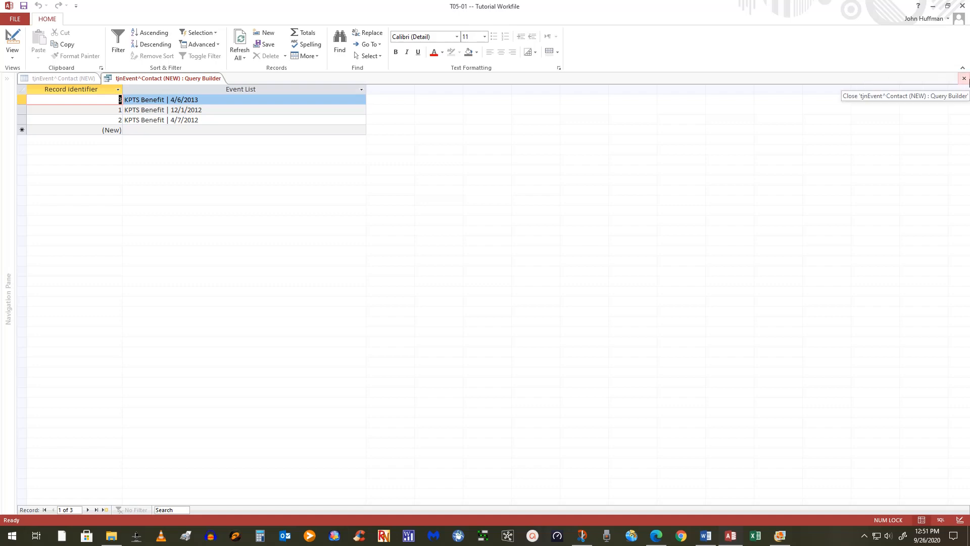
{"action": "left_click", "coordinate": [964, 78]}
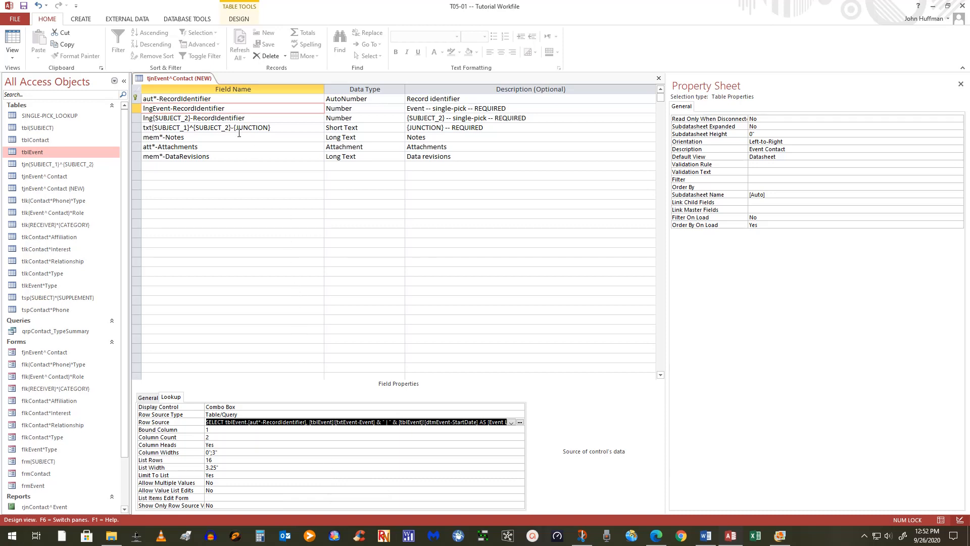
Rename the lng{SUBJECT_2}-RecordIdentifier field as lngContact-RecordIdentifier
{"action": "left_click", "coordinate": [232, 118]}
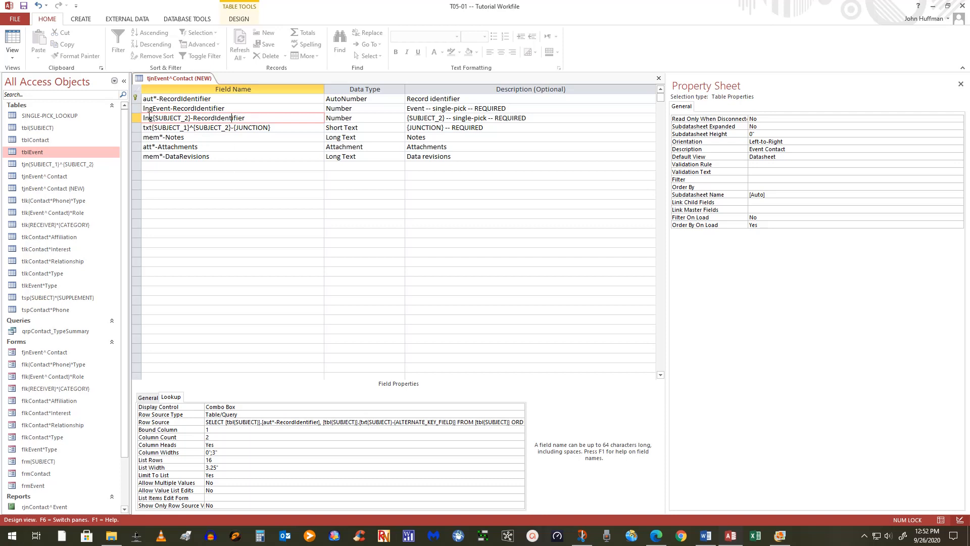
{"action": "left_click_drag", "start_coordinate": [154, 120], "coordinate": [191, 120]}
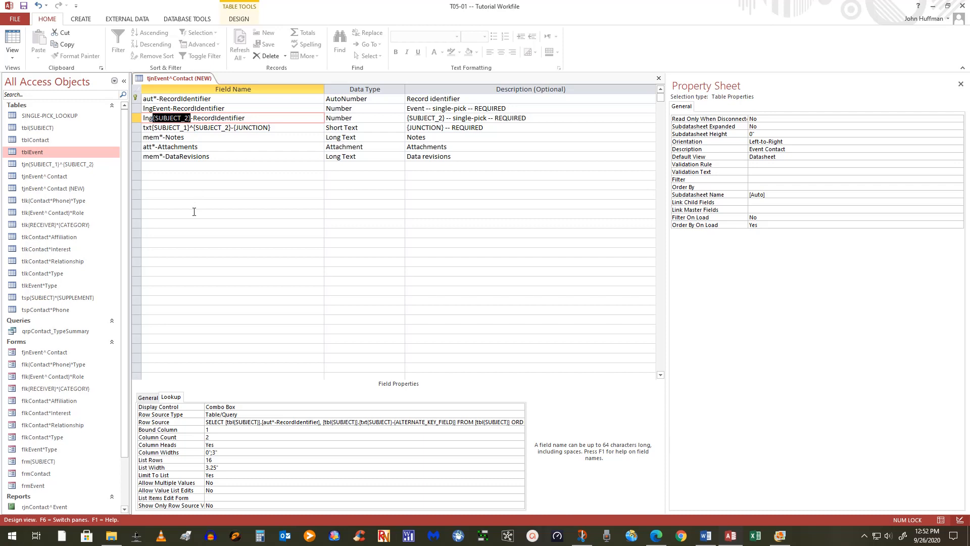
{"action": "type", "text": "Contac"}
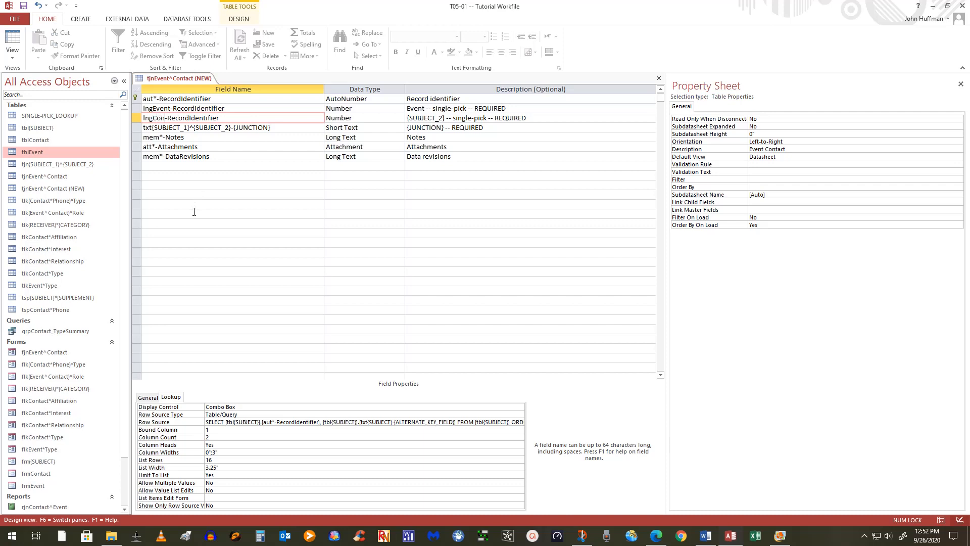
{"action": "type", "text": "t"}
Replace {SUBJECT_2} with Contact in the description of the lngContact-RecordIdentifier field
{"action": "left_click_drag", "start_coordinate": [444, 118], "coordinate": [409, 119]}
{"action": "key", "text": "Delete"}
{"action": "key", "text": "BackSpace"}
{"action": "key", "text": "Delete"}
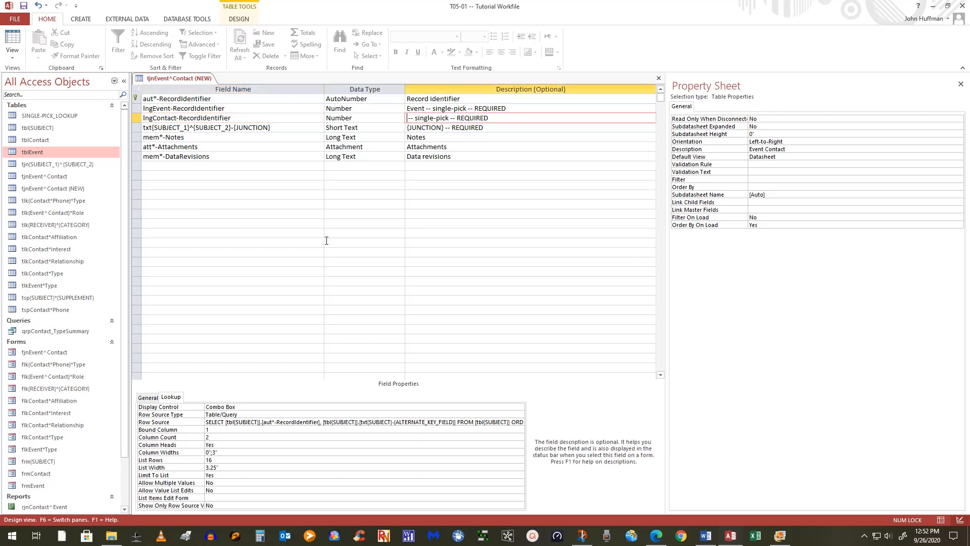
{"action": "type", "text": "Contact"}
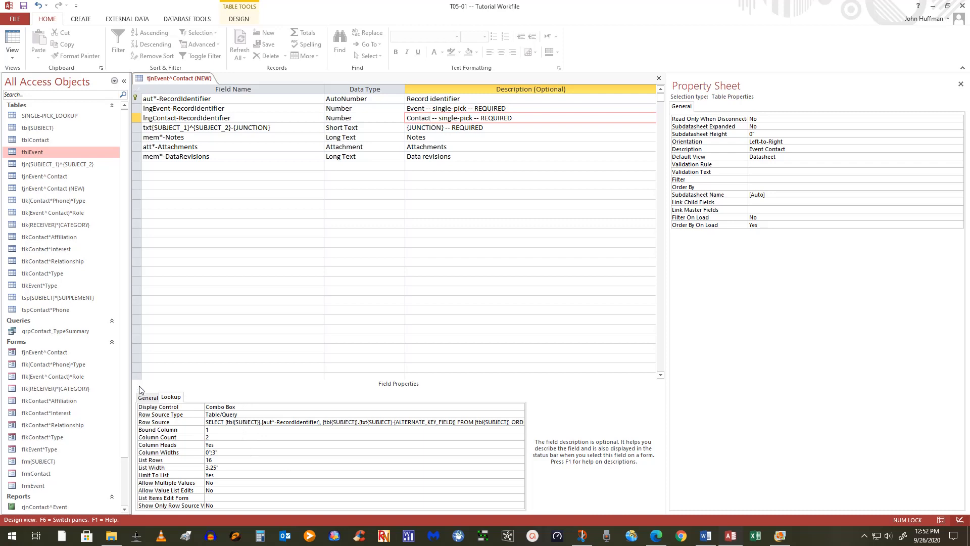
Set the lngContact-RecordIdentifier field's caption to Contact and its validation text to "You must select a Contact."
{"action": "left_click", "coordinate": [148, 397]}
{"action": "left_click", "coordinate": [246, 436]}
{"action": "left_click_drag", "start_coordinate": [246, 436], "coordinate": [205, 438]}
{"action": "type", "text": "Contact"}
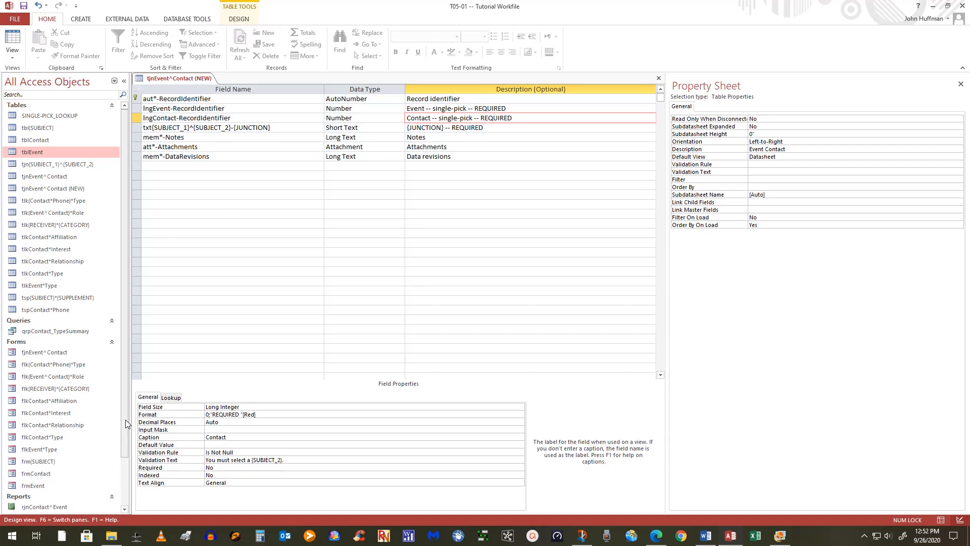
{"action": "left_click_drag", "start_coordinate": [252, 461], "coordinate": [285, 463]}
{"action": "type", "text": "Contact"}
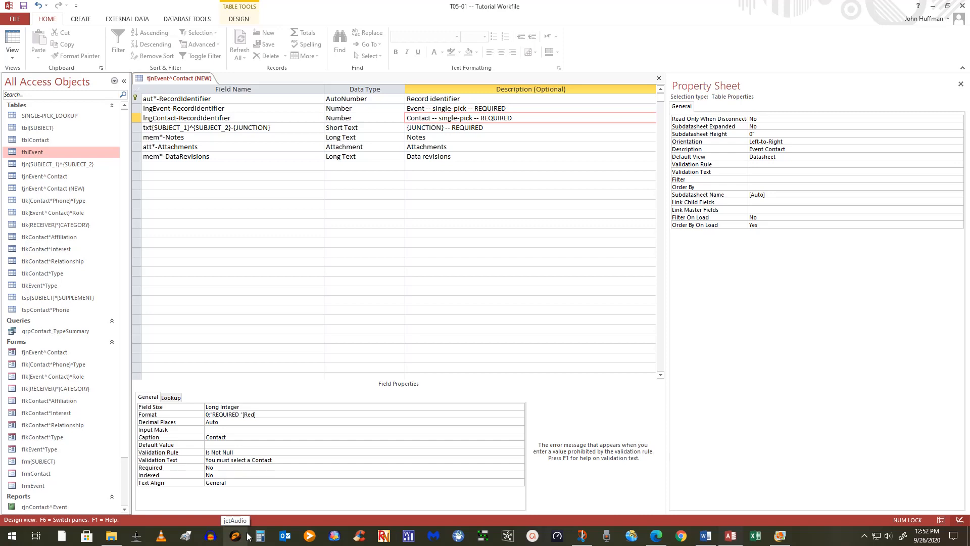
{"action": "type", "text": "."}
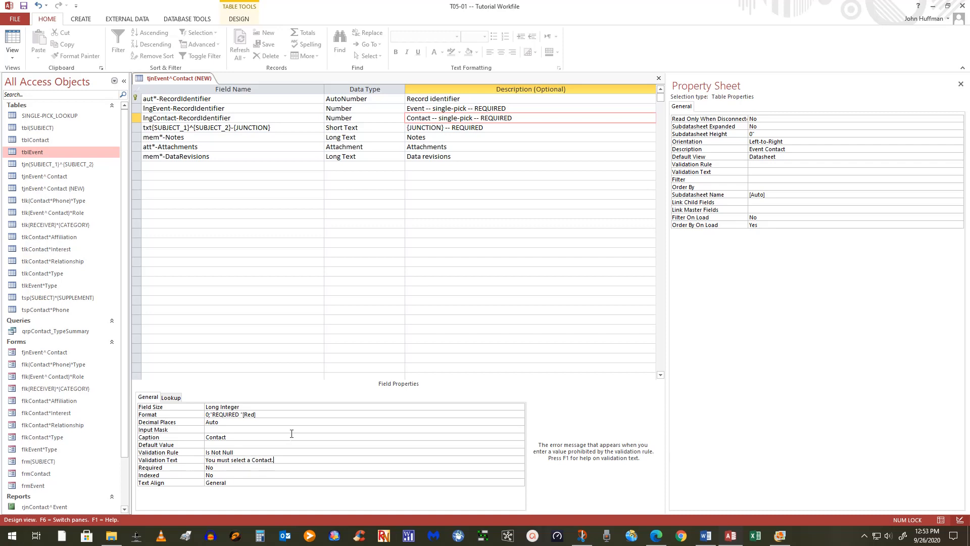
Examine the row source of lngContact-RecordIdentifier and the indexes in the design of the tblContact table
{"action": "left_click", "coordinate": [170, 397]}
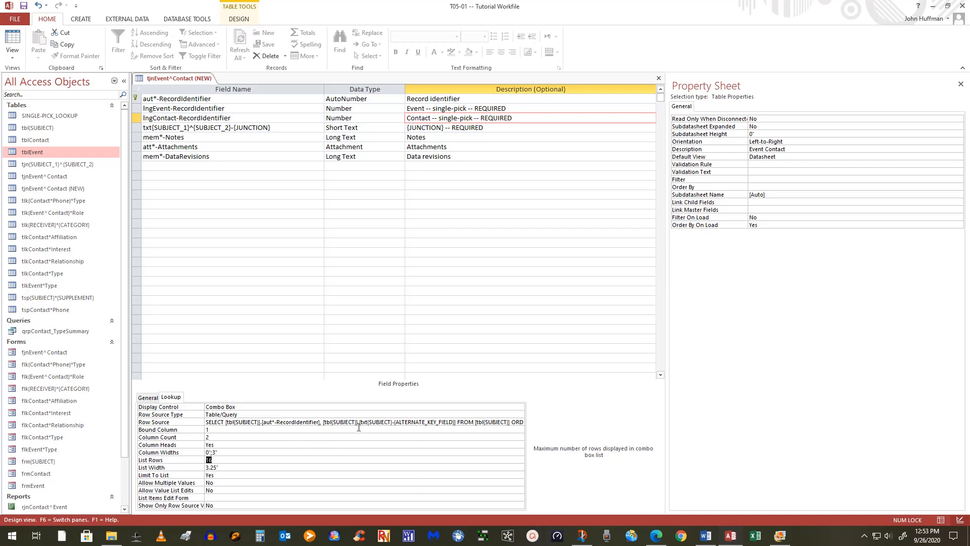
{"action": "left_click", "coordinate": [358, 421]}
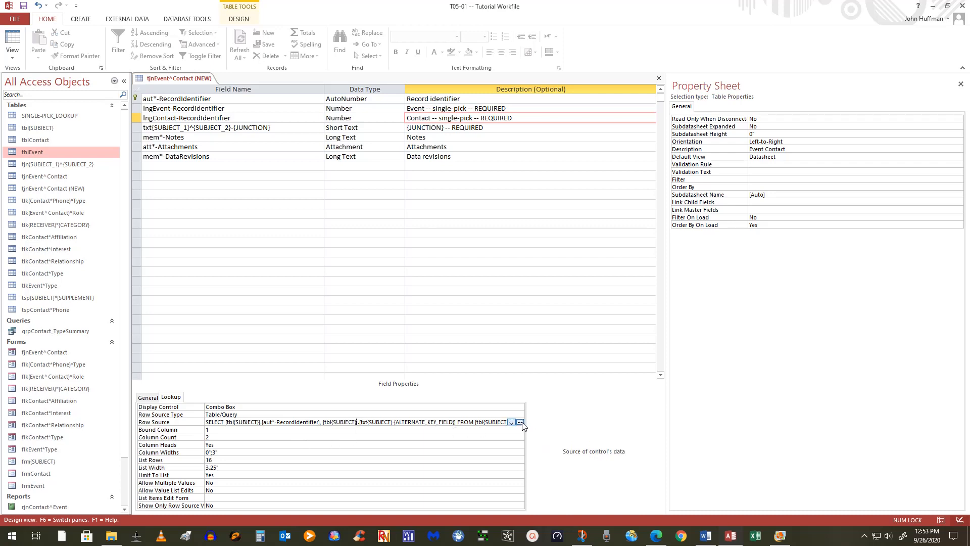
{"action": "left_click", "coordinate": [37, 140]}
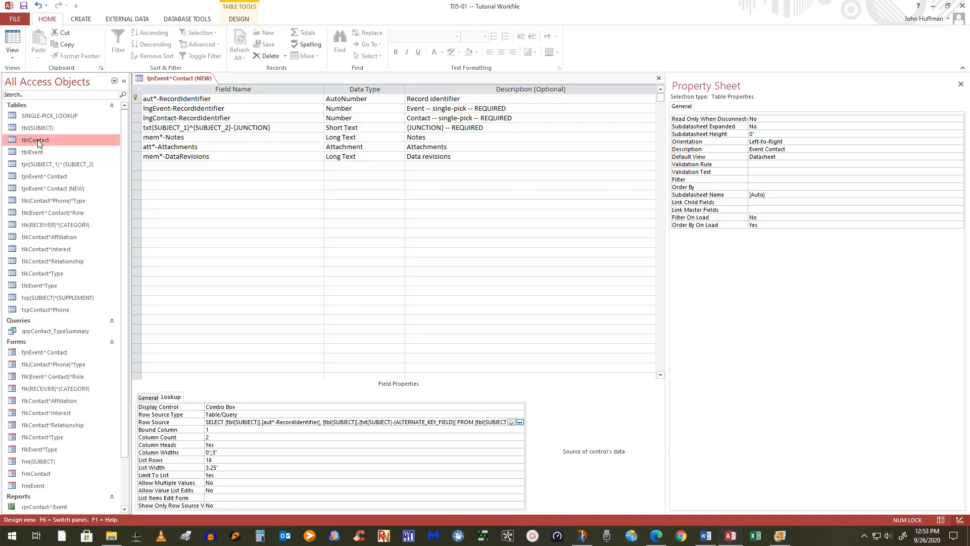
{"action": "right_click", "coordinate": [38, 139]}
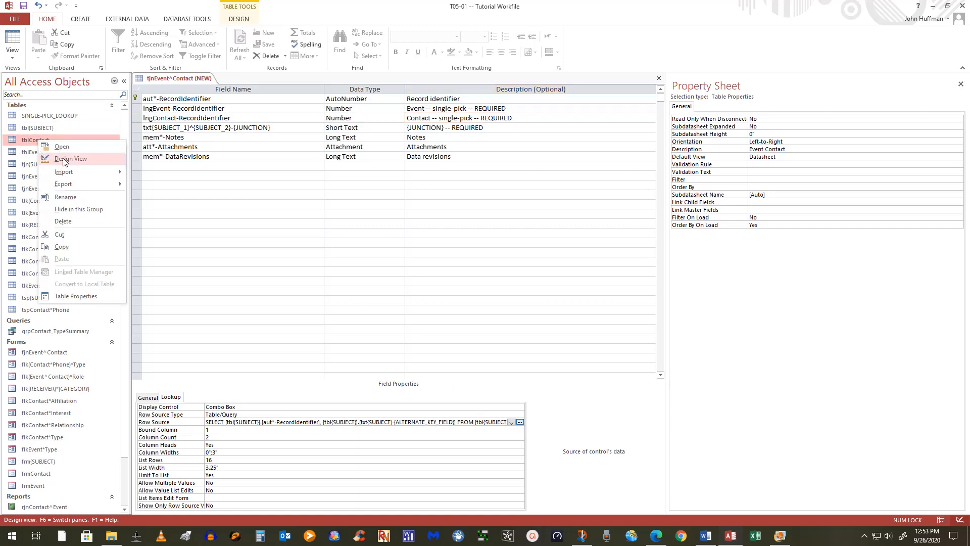
{"action": "mouse_move", "coordinate": [64, 185]}
{"action": "left_click", "coordinate": [71, 158]}
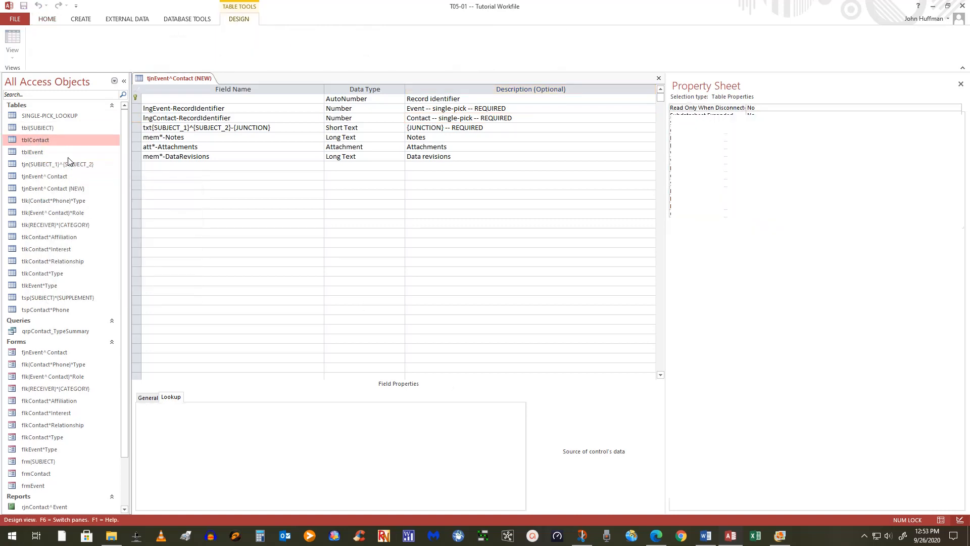
{"action": "left_click", "coordinate": [216, 41]}
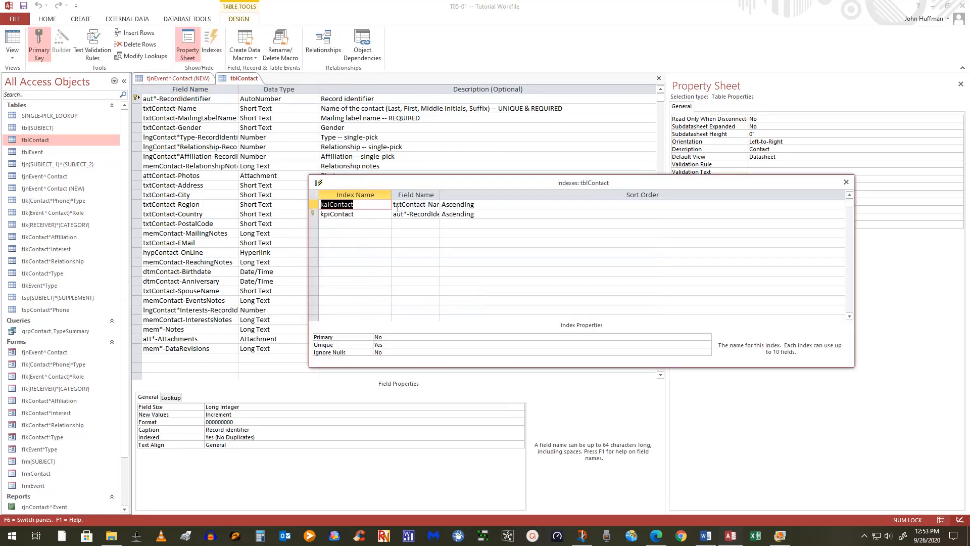
{"action": "left_click", "coordinate": [846, 182]}
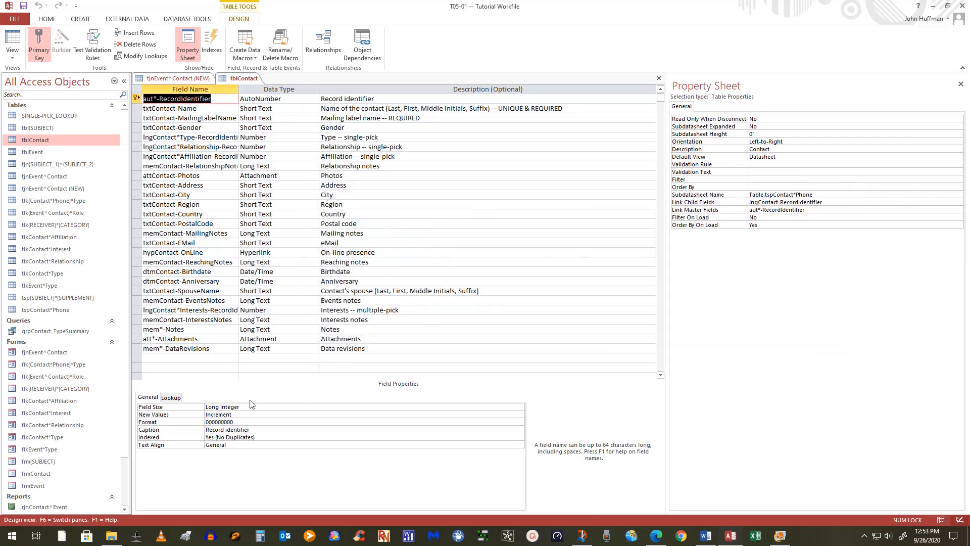
{"action": "left_click", "coordinate": [658, 78]}
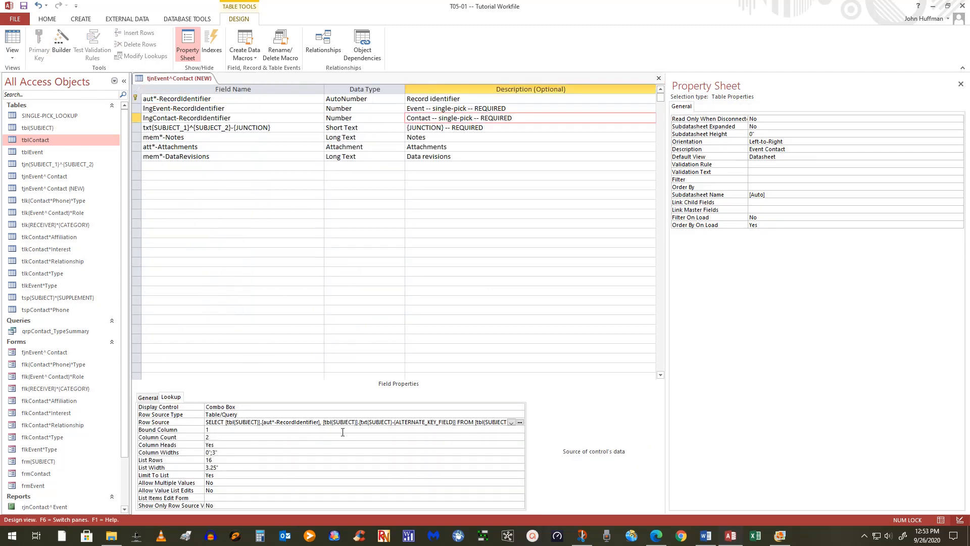
Open the row source query of lngContact-RecordIdentifier for editing and add the tblContact table to it
{"action": "left_click", "coordinate": [520, 422]}
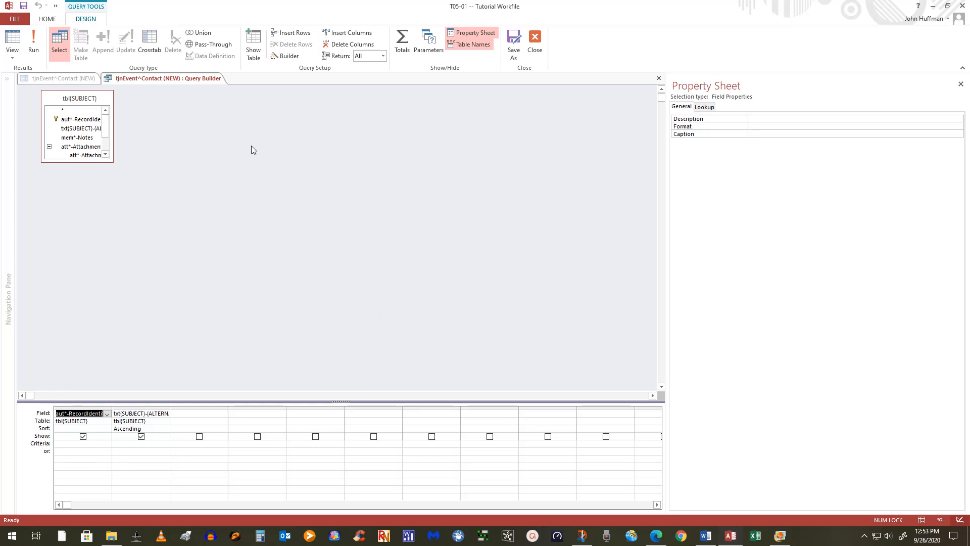
{"action": "right_click", "coordinate": [251, 146]}
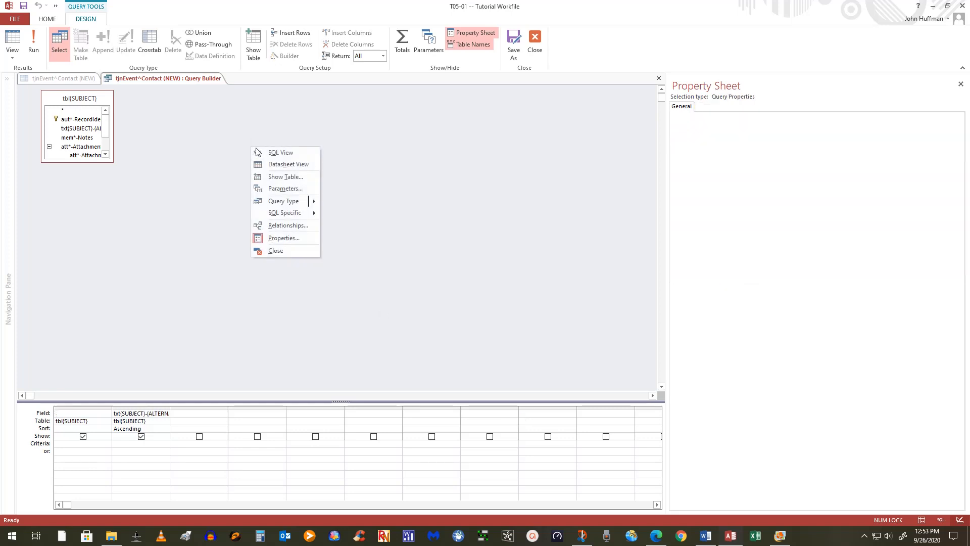
{"action": "left_click", "coordinate": [286, 176]}
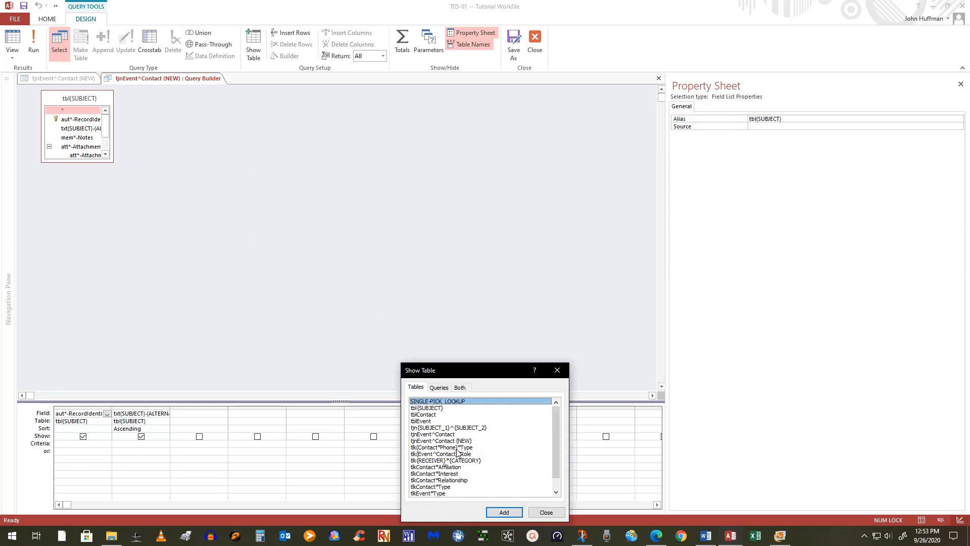
{"action": "left_click", "coordinate": [425, 409]}
{"action": "left_click", "coordinate": [427, 414]}
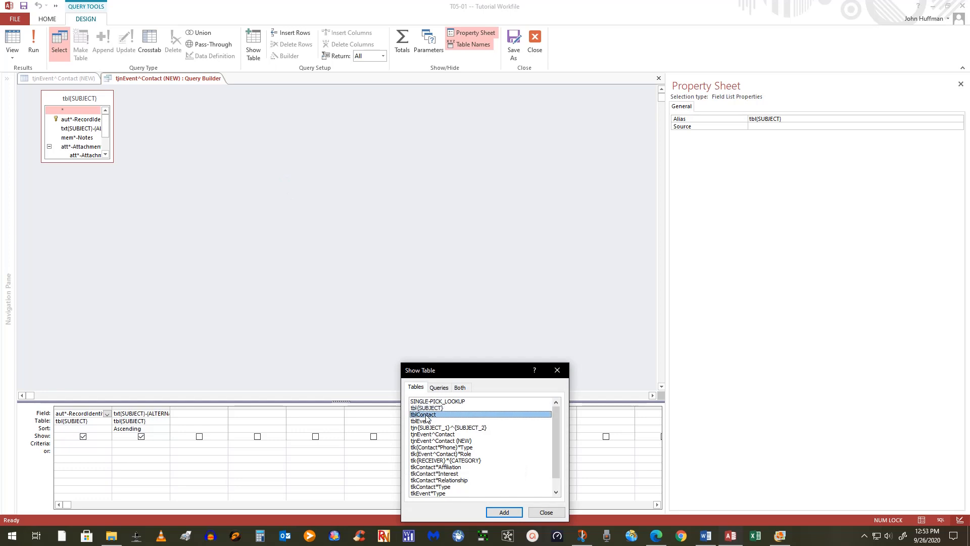
{"action": "left_click", "coordinate": [506, 512]}
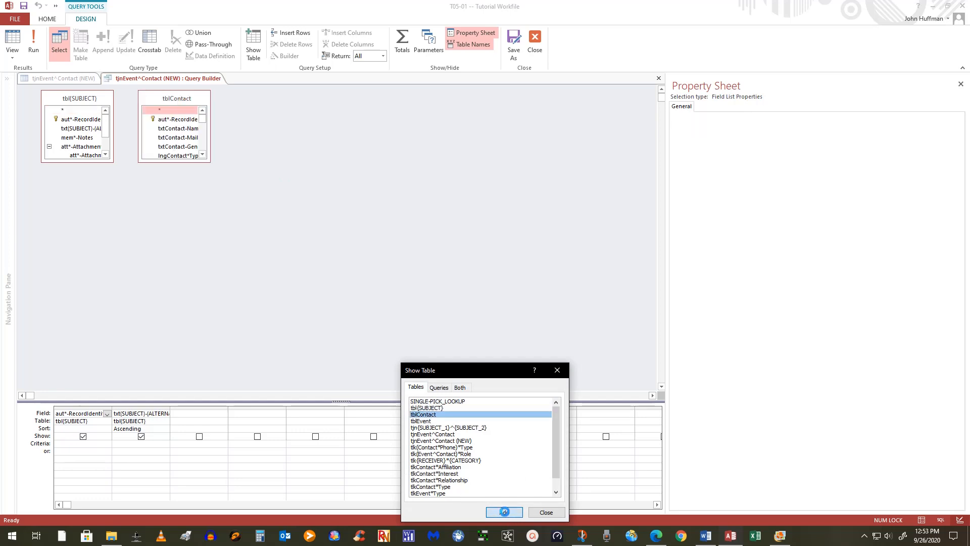
{"action": "left_click", "coordinate": [546, 512]}
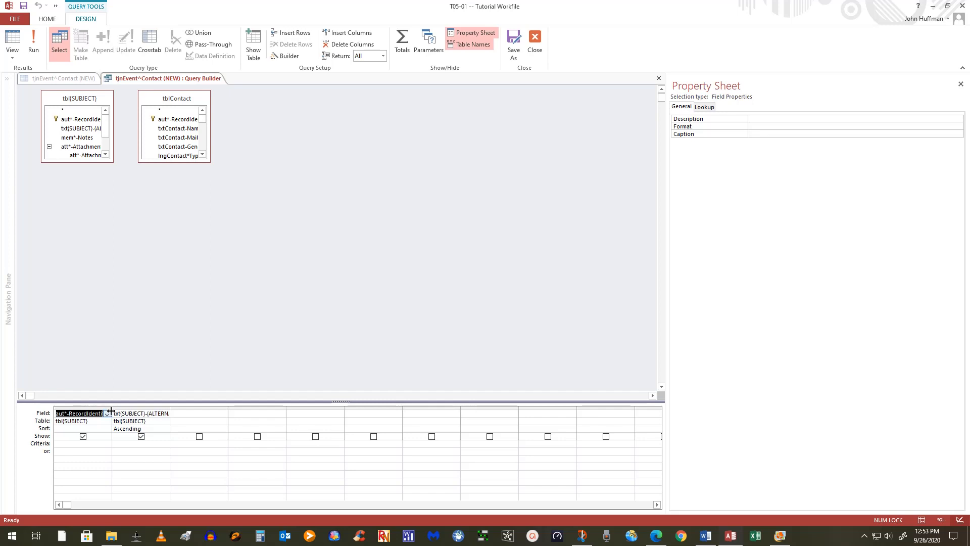
Widen the first two query columns and set the source table of the aut*-RecordIdentifier column to tblContact
{"action": "left_click_drag", "start_coordinate": [169, 408], "coordinate": [160, 408]}
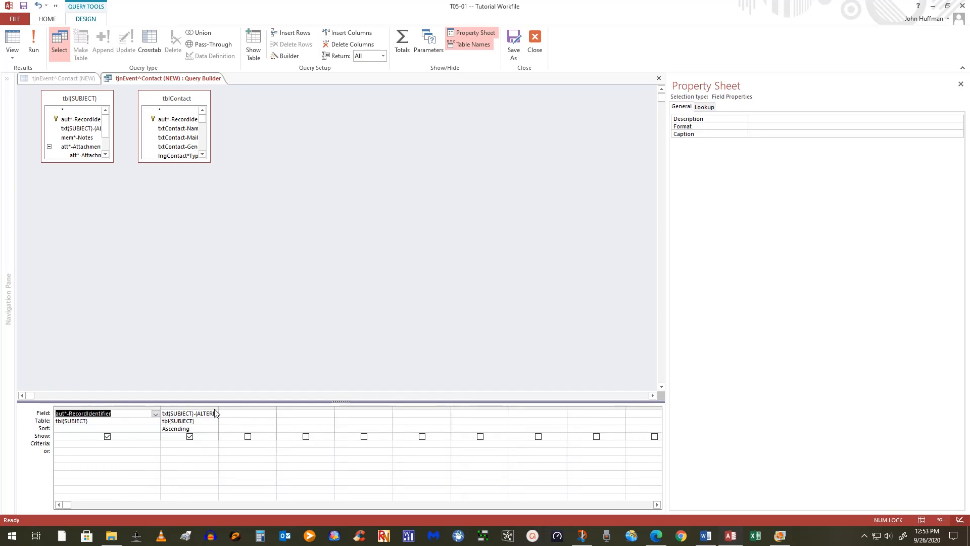
{"action": "left_click_drag", "start_coordinate": [219, 406], "coordinate": [330, 406]}
{"action": "left_click", "coordinate": [106, 423]}
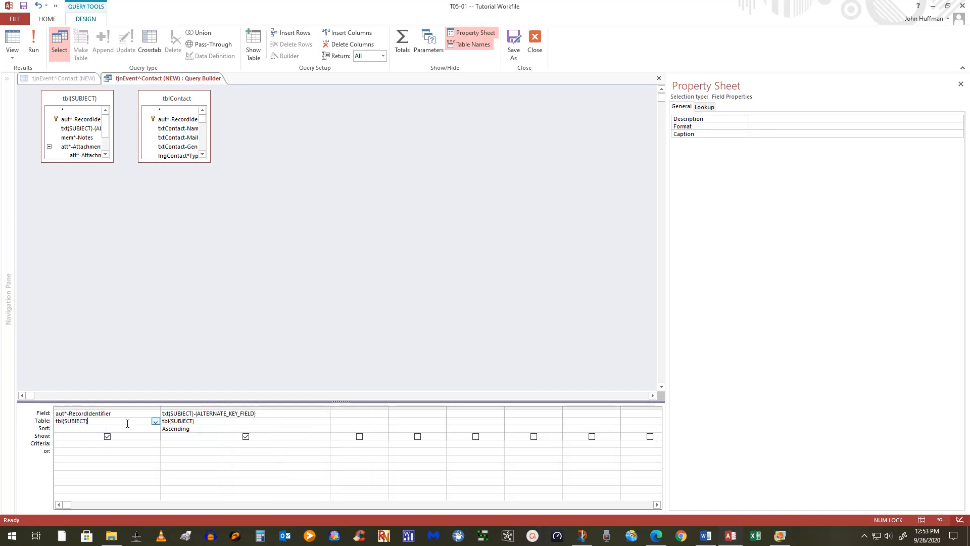
{"action": "left_click", "coordinate": [156, 422]}
{"action": "left_click", "coordinate": [135, 435]}
Set the second query column's table to tblContact and its field to txtContact-Name
{"action": "left_click", "coordinate": [324, 422]}
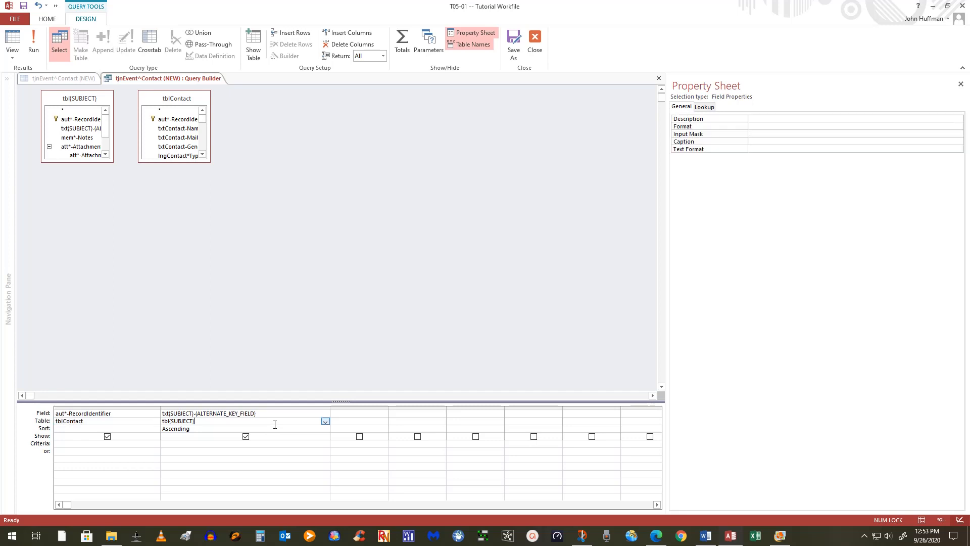
{"action": "left_click", "coordinate": [325, 421]}
{"action": "left_click", "coordinate": [306, 435]}
{"action": "left_click", "coordinate": [321, 414]}
{"action": "left_click", "coordinate": [325, 414]}
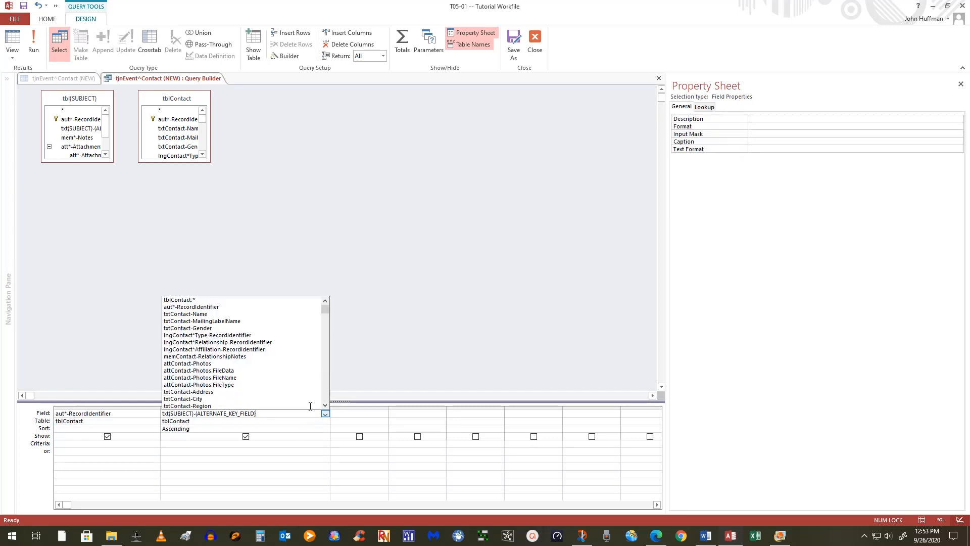
{"action": "left_click", "coordinate": [205, 314]}
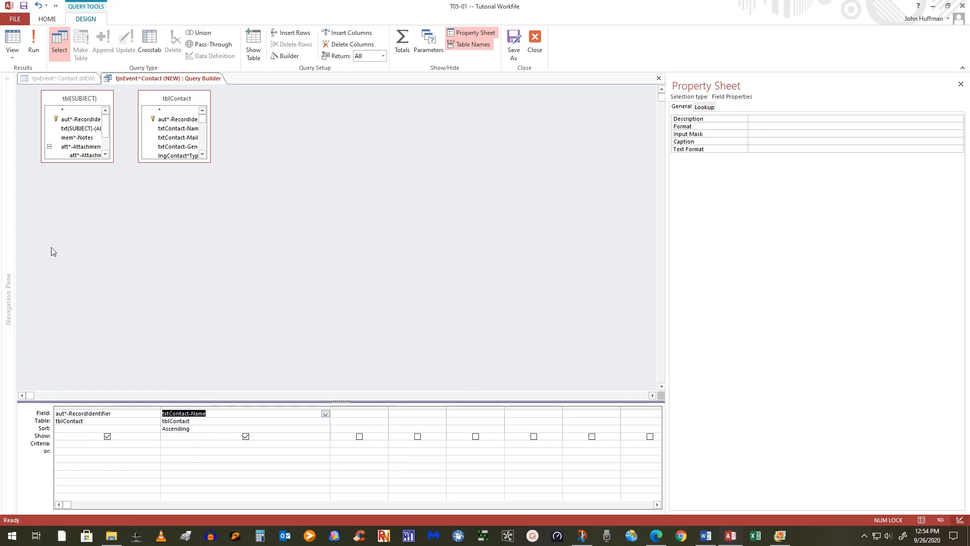
Remove the tbl{SUBJECT} table from the lookup query
{"action": "left_click", "coordinate": [63, 100]}
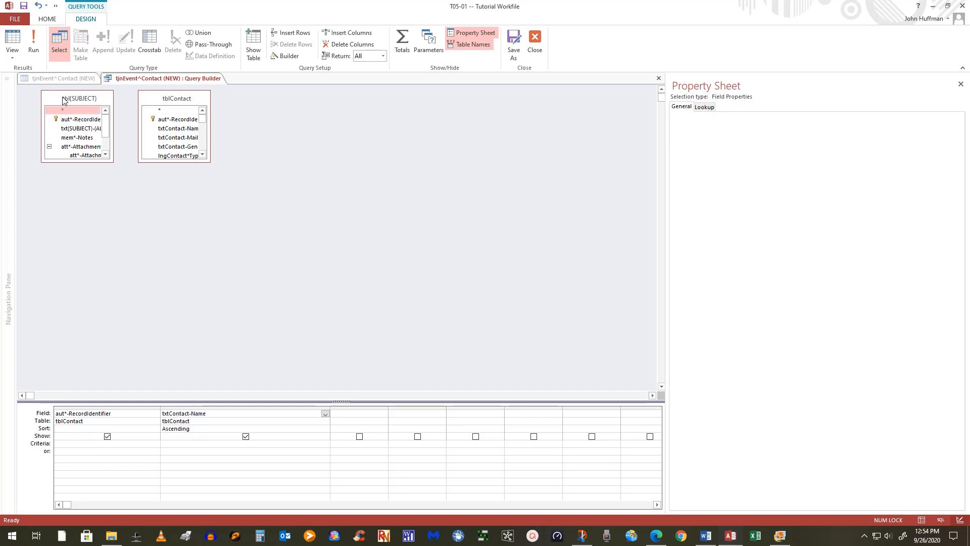
{"action": "right_click", "coordinate": [64, 100]}
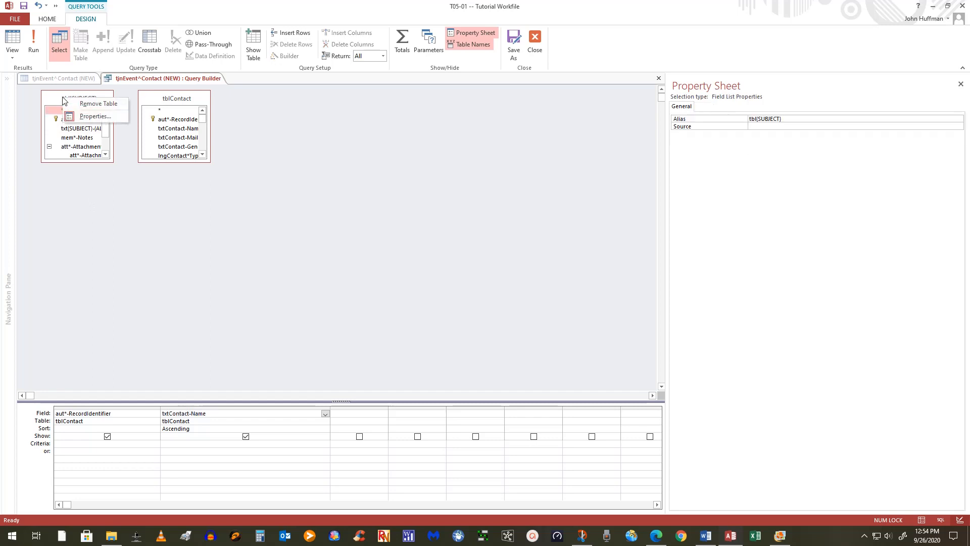
{"action": "left_click", "coordinate": [89, 106]}
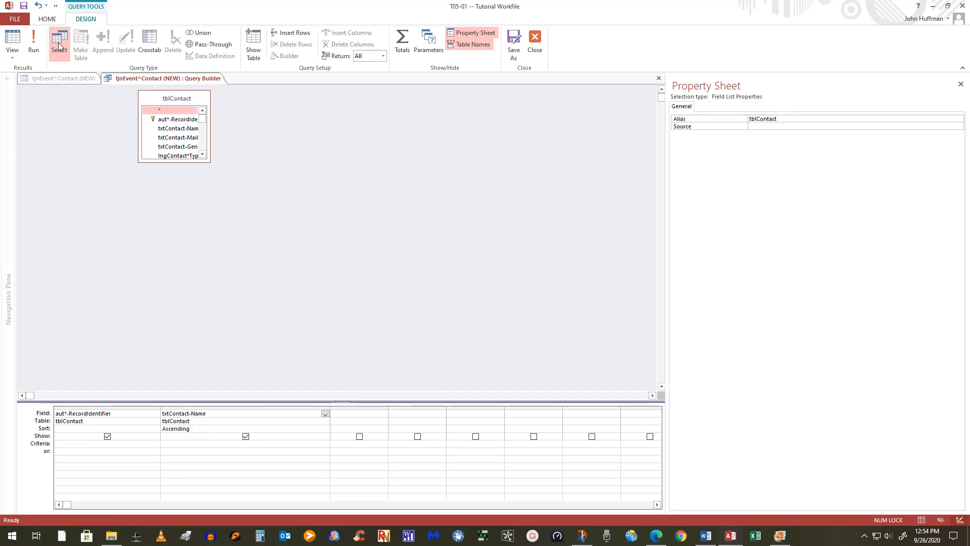
Run the lookup query to check its records, return to its design and close it, keeping the updated row source
{"action": "left_click", "coordinate": [31, 41]}
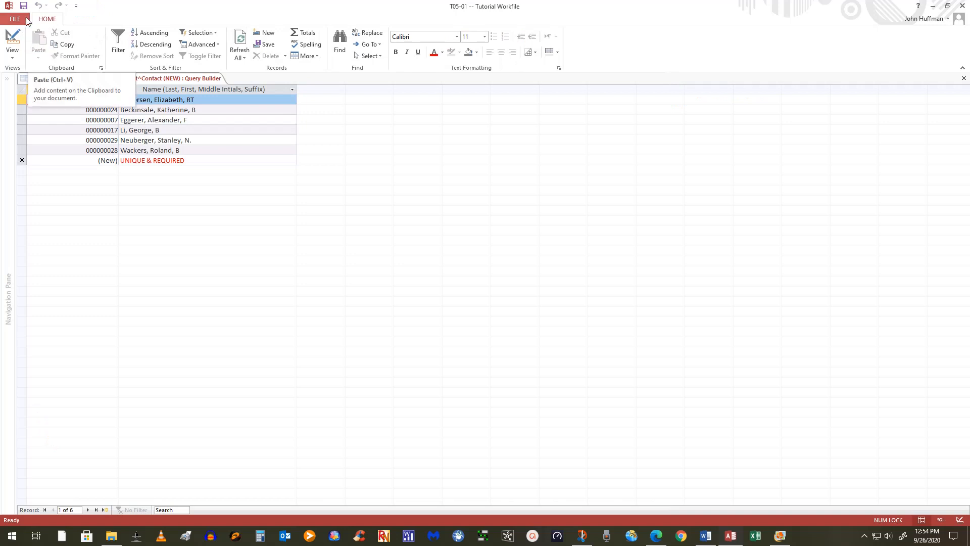
{"action": "left_click", "coordinate": [18, 37]}
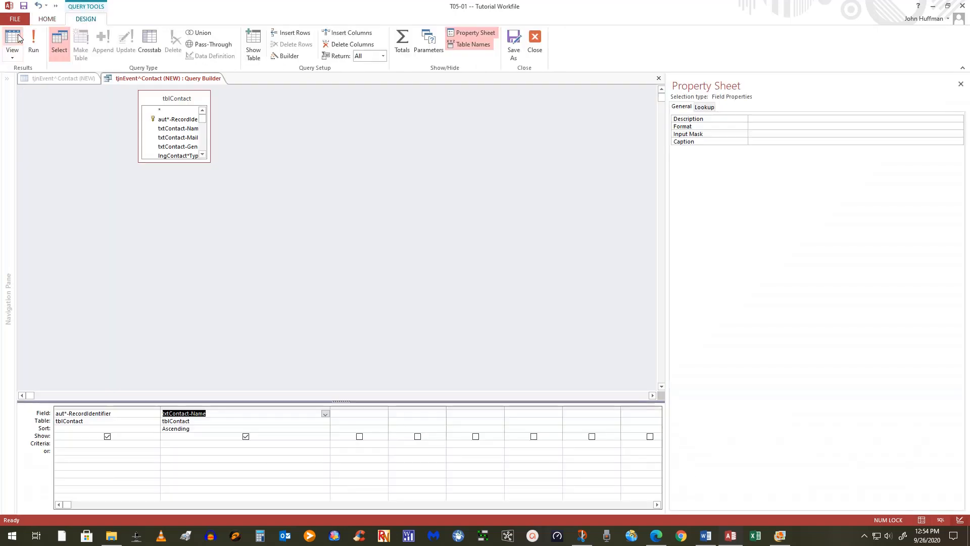
{"action": "left_click", "coordinate": [536, 42]}
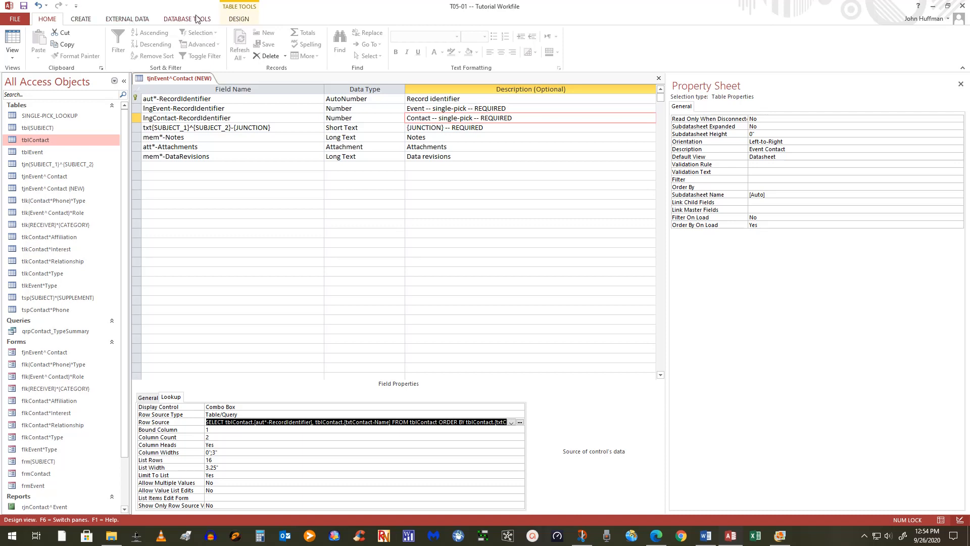
Open the indexes of tjnEvent^Contact (NEW), widen the name columns and rename the kai{SUBJECT_1}^{SUBJECT_2} index as kaiEvent^Contact
{"action": "left_click", "coordinate": [246, 20]}
{"action": "left_click", "coordinate": [213, 46]}
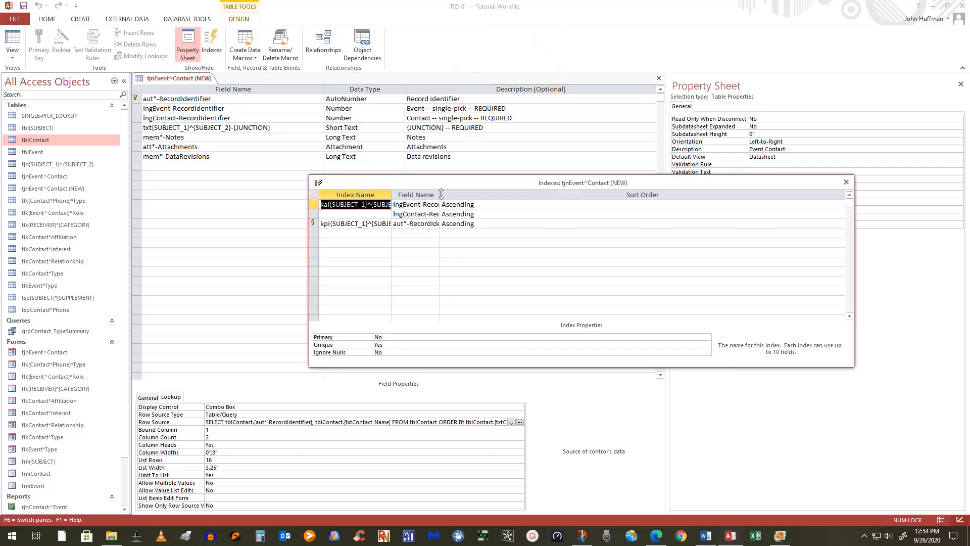
{"action": "left_click_drag", "start_coordinate": [440, 197], "coordinate": [544, 197]}
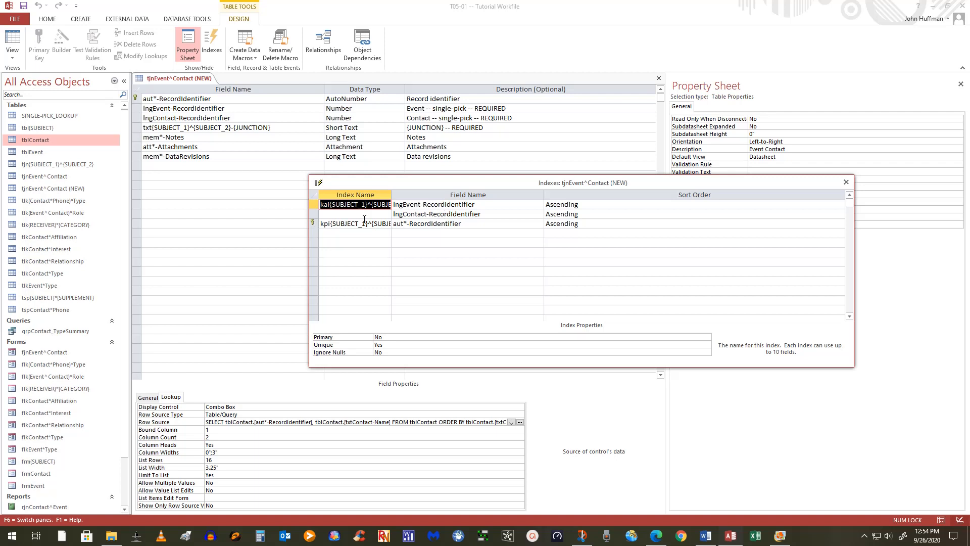
{"action": "left_click_drag", "start_coordinate": [391, 196], "coordinate": [472, 196]}
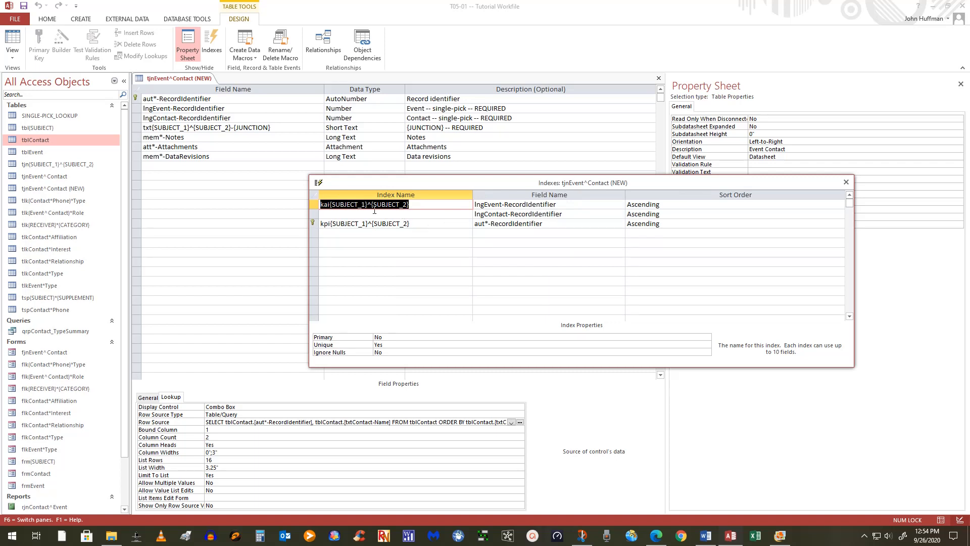
{"action": "left_click", "coordinate": [330, 205]}
{"action": "left_click_drag", "start_coordinate": [330, 205], "coordinate": [490, 199]}
{"action": "type", "text": "Event"}
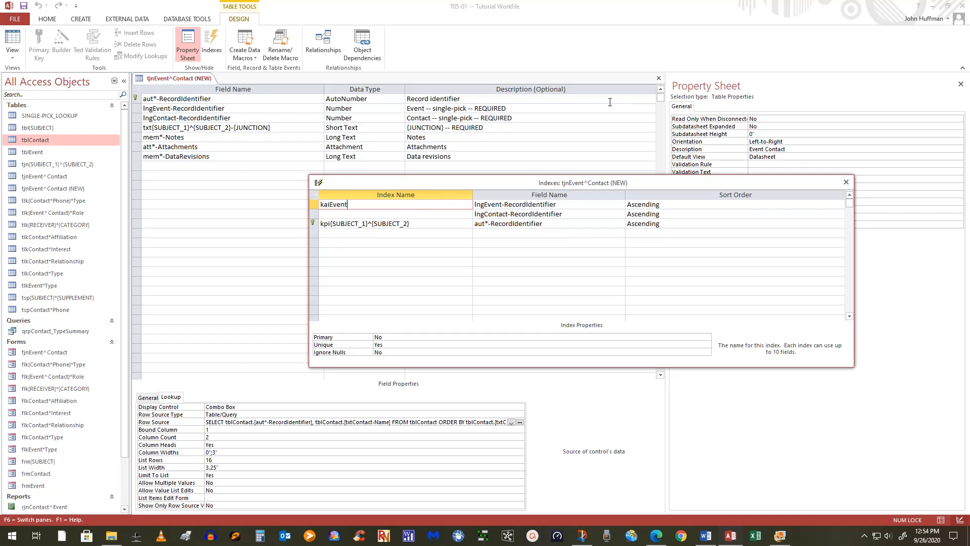
{"action": "type", "text": "^Contact"}
Rename the primary index kpi{SUBJECT_1}^{SUBJECT_2} as kpiEvent^Contact and close the index list
{"action": "left_click_drag", "start_coordinate": [424, 225], "coordinate": [332, 217]}
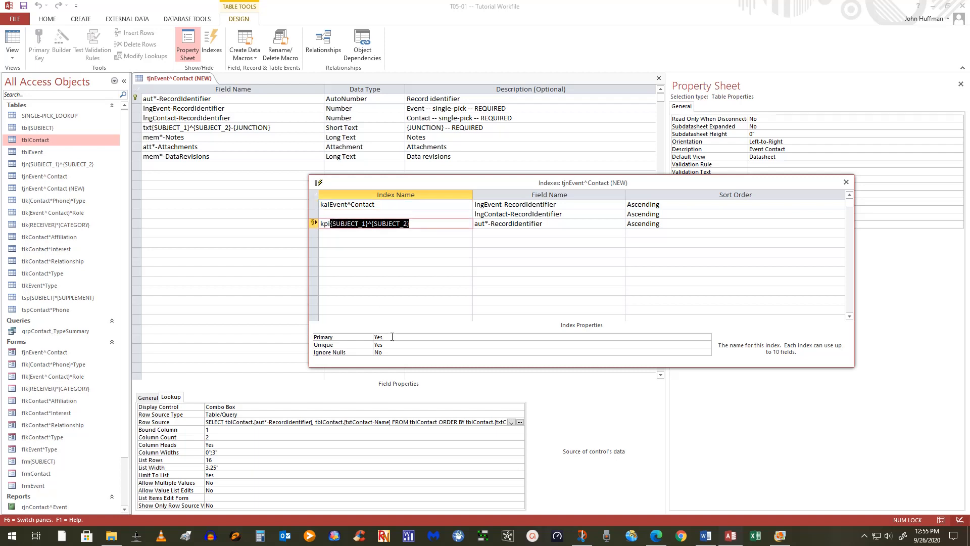
{"action": "type", "text": "Even"}
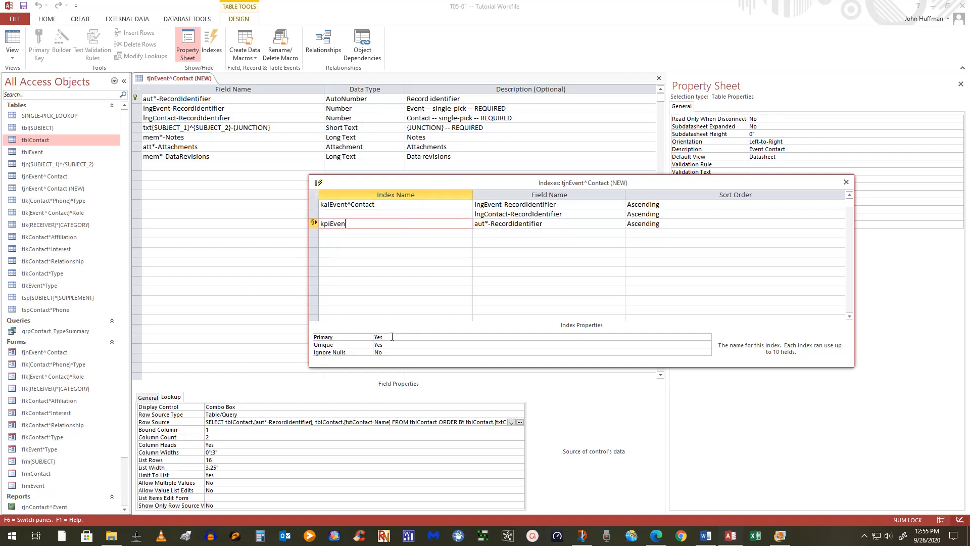
{"action": "type", "text": "t^Contact"}
{"action": "left_click", "coordinate": [379, 207]}
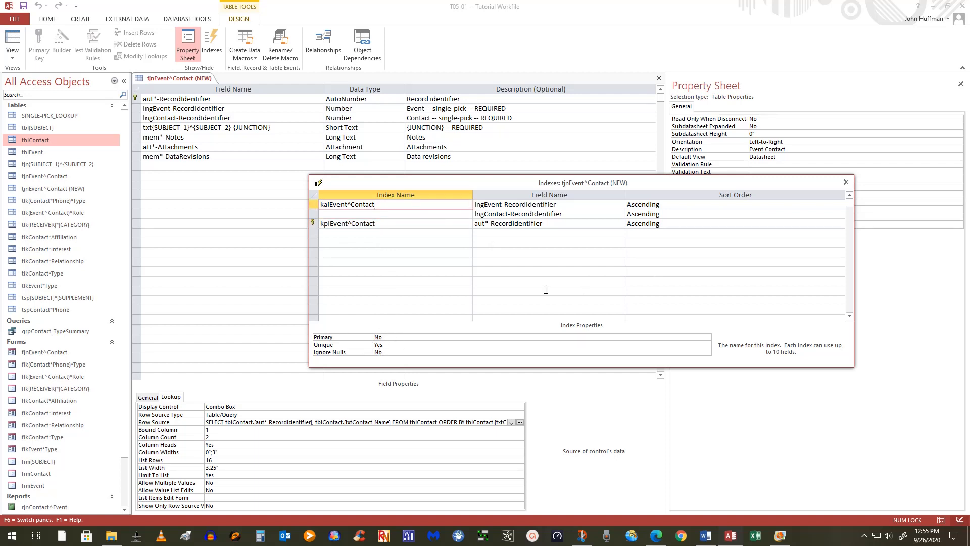
{"action": "left_click", "coordinate": [846, 182]}
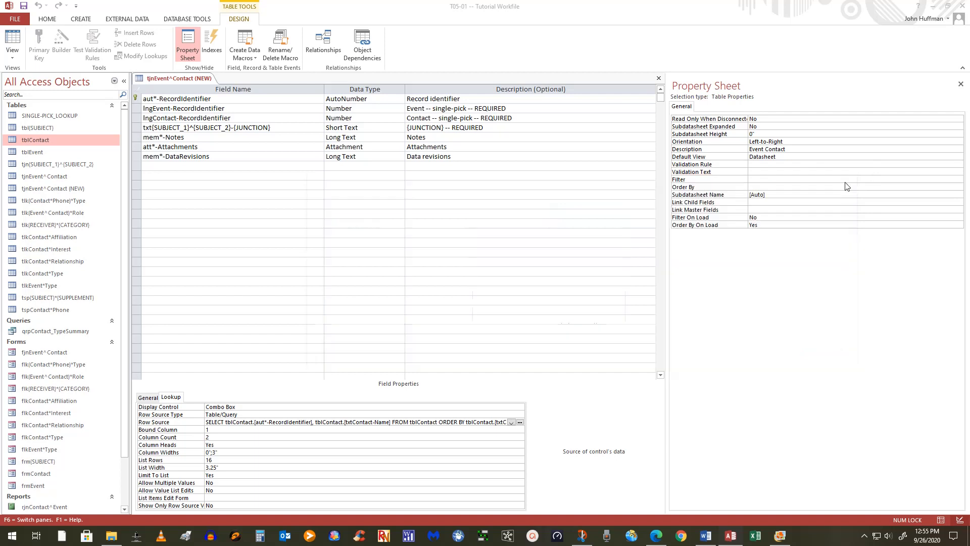
Review the general properties of lngEvent-RecordIdentifier and lngContact-RecordIdentifier, and save the table design
{"action": "left_click", "coordinate": [156, 108]}
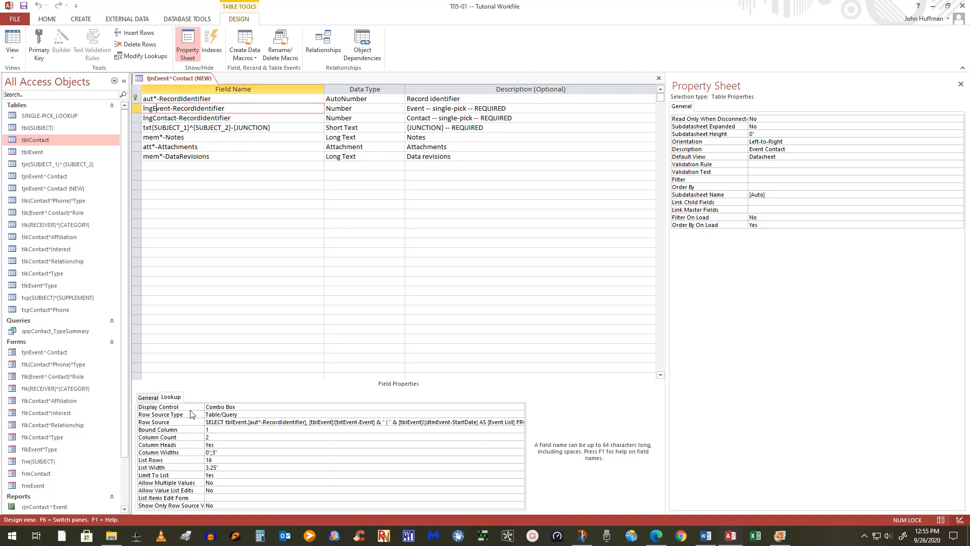
{"action": "left_click", "coordinate": [150, 398]}
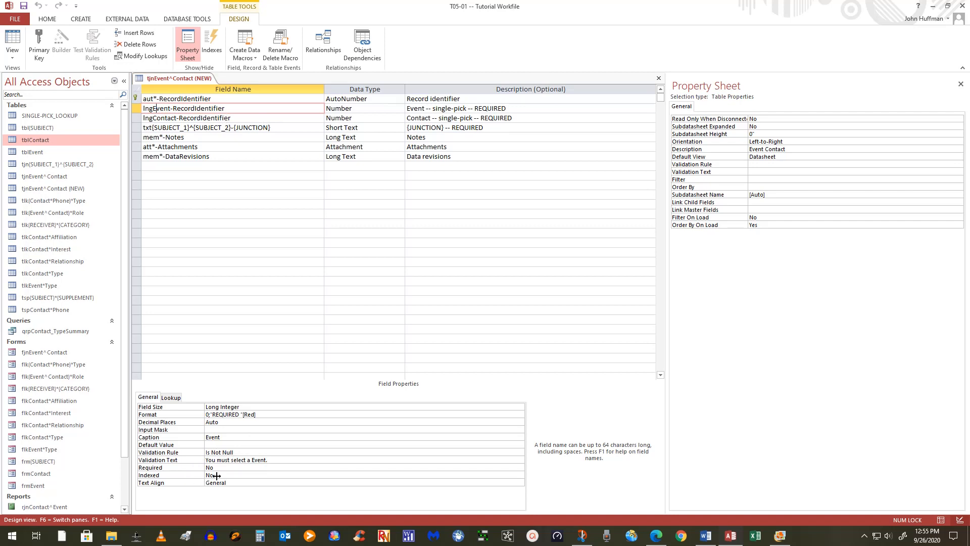
{"action": "left_click", "coordinate": [197, 118]}
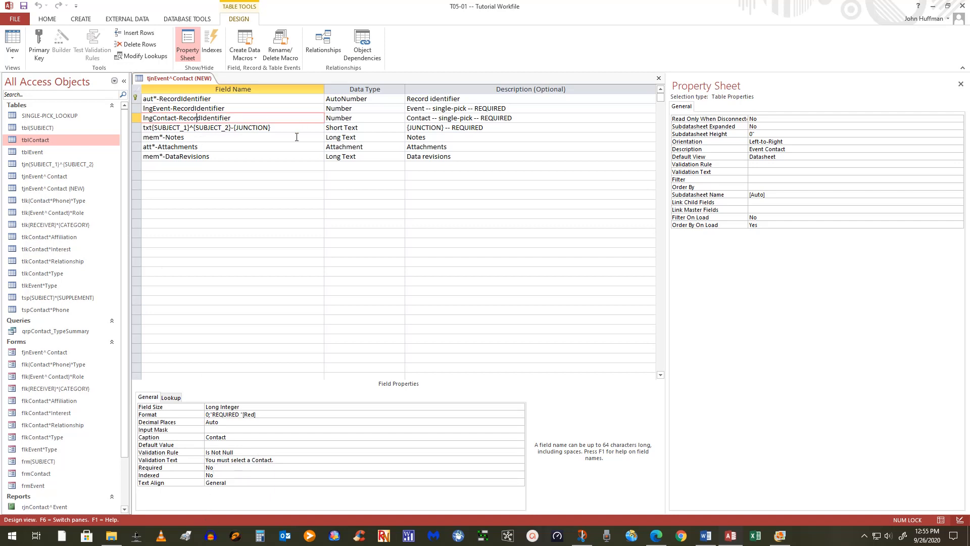
{"action": "left_click", "coordinate": [23, 6]}
Add a Short Text field txtEvent^Contact-ContributionItem with the description Contribution Item, leaving one empty row below mem*-DataRevisions
{"action": "left_click", "coordinate": [147, 175]}
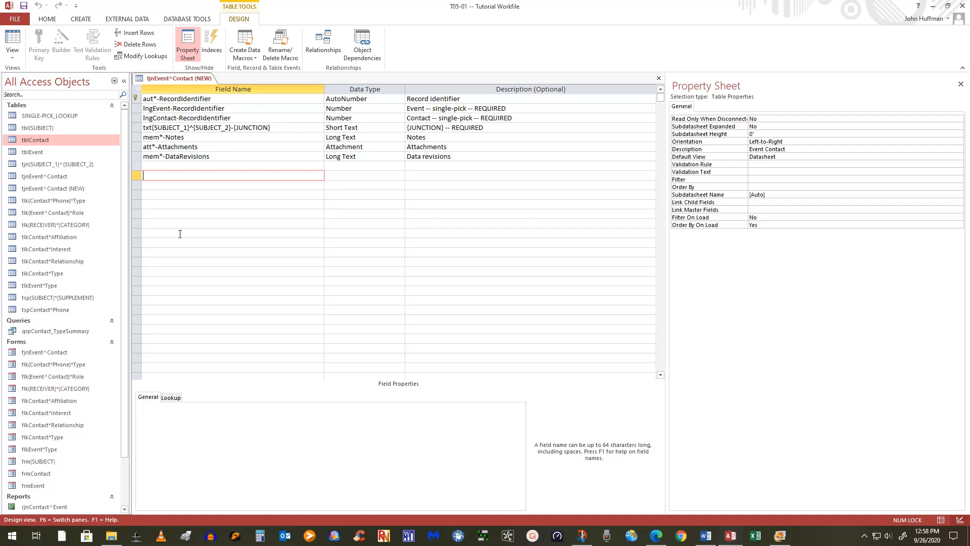
{"action": "type", "text": "txtEvent^Contact-ContributionItem"}
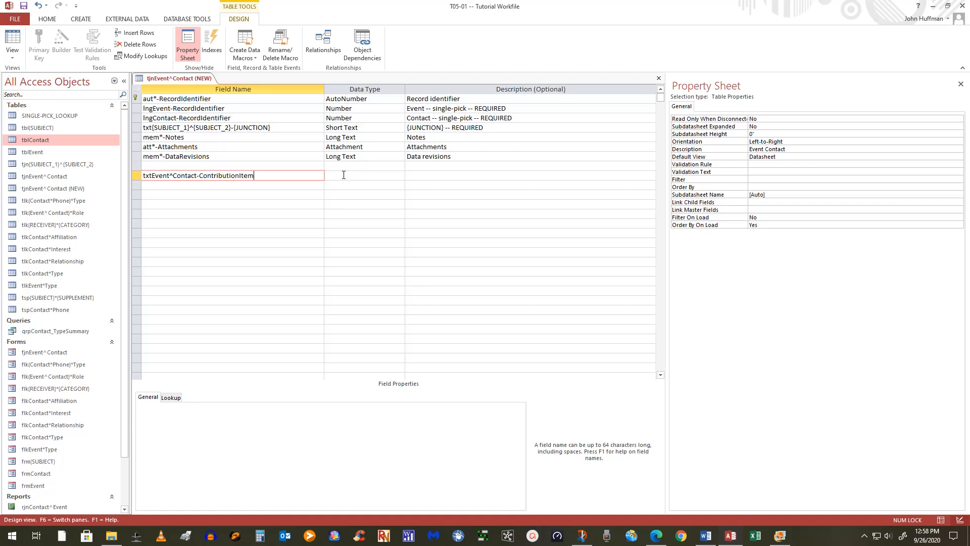
{"action": "left_click", "coordinate": [343, 175]}
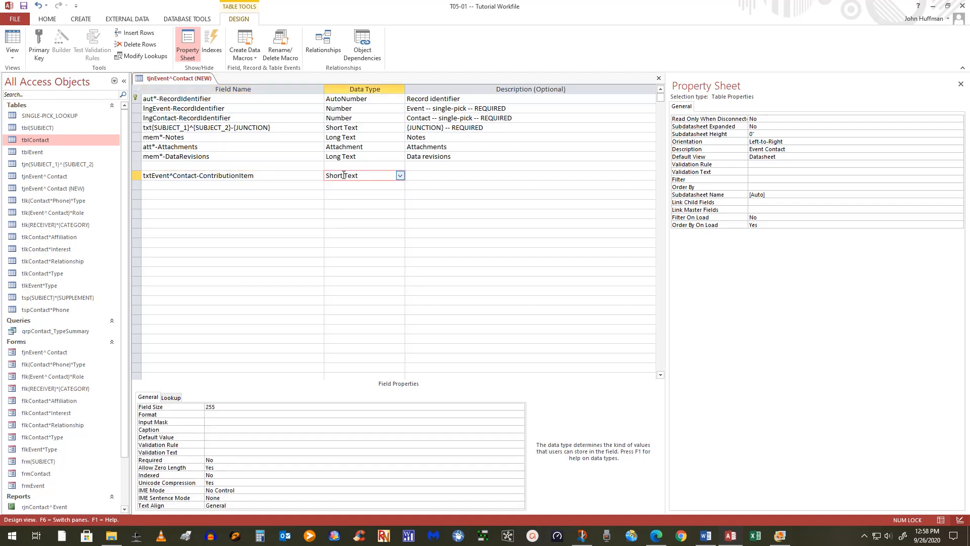
{"action": "left_click", "coordinate": [424, 175]}
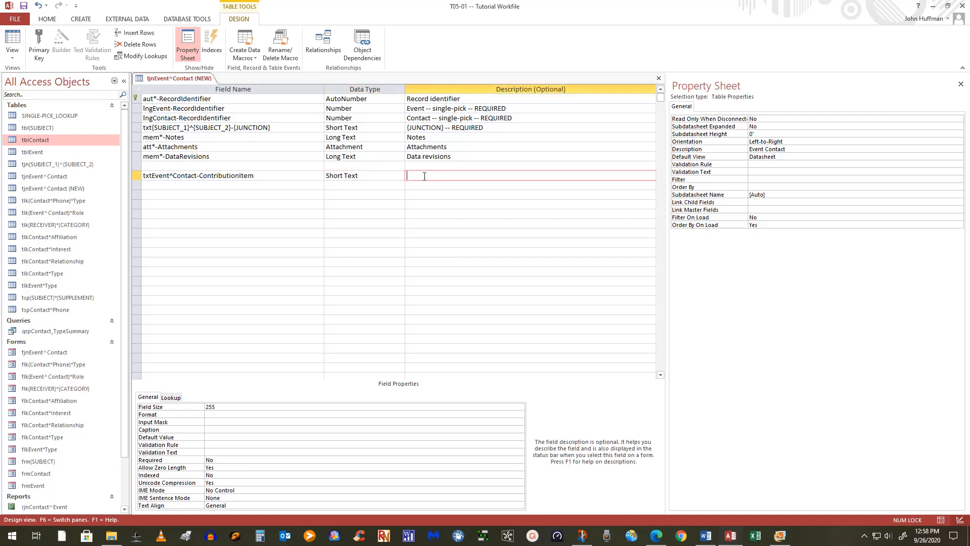
{"action": "type", "text": "Contribution Item"}
Set the caption of txtEvent^Contact-ContributionItem to Contribution Item and its Allow Zero Length property to No
{"action": "left_click", "coordinate": [207, 430]}
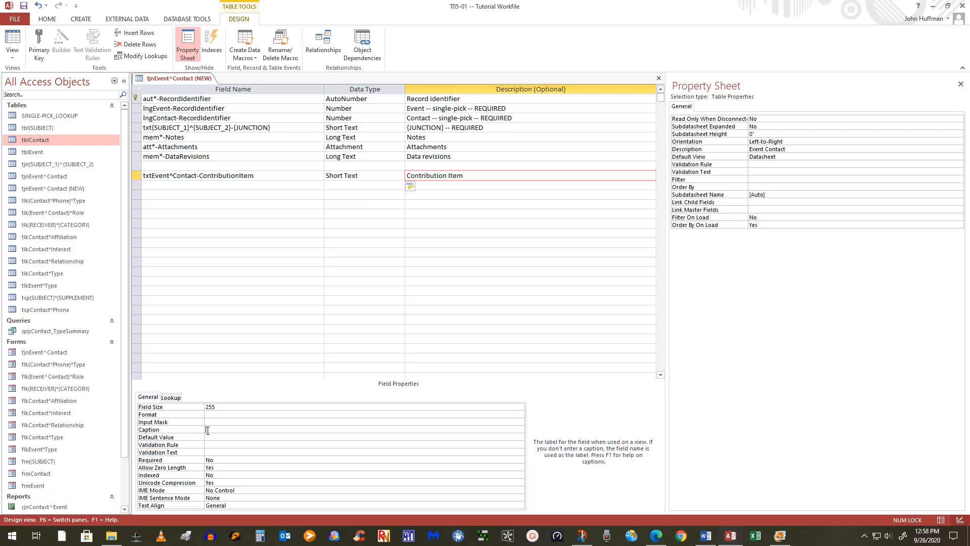
{"action": "type", "text": "Contro"}
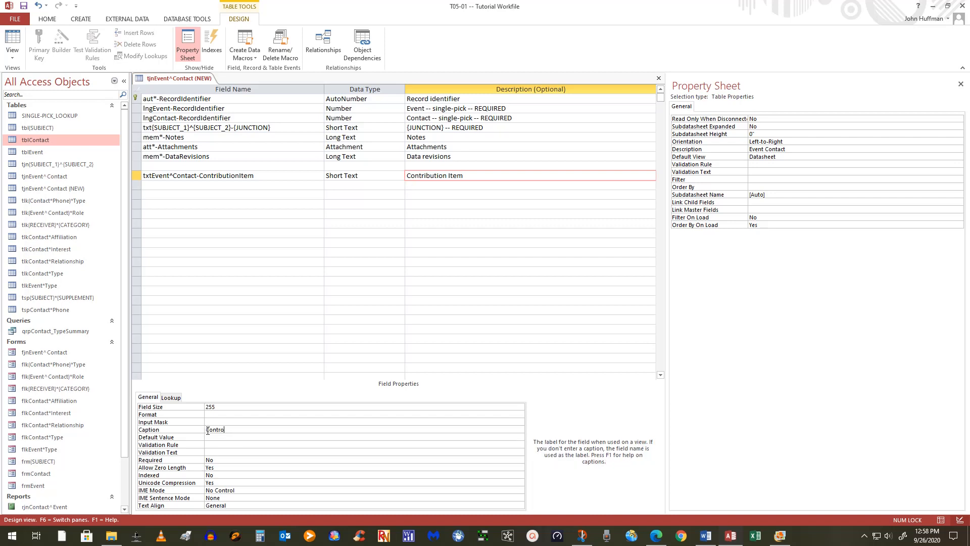
{"action": "key", "text": "BackSpace"}
{"action": "type", "text": "ibution Item"}
{"action": "double_click", "coordinate": [227, 468]}
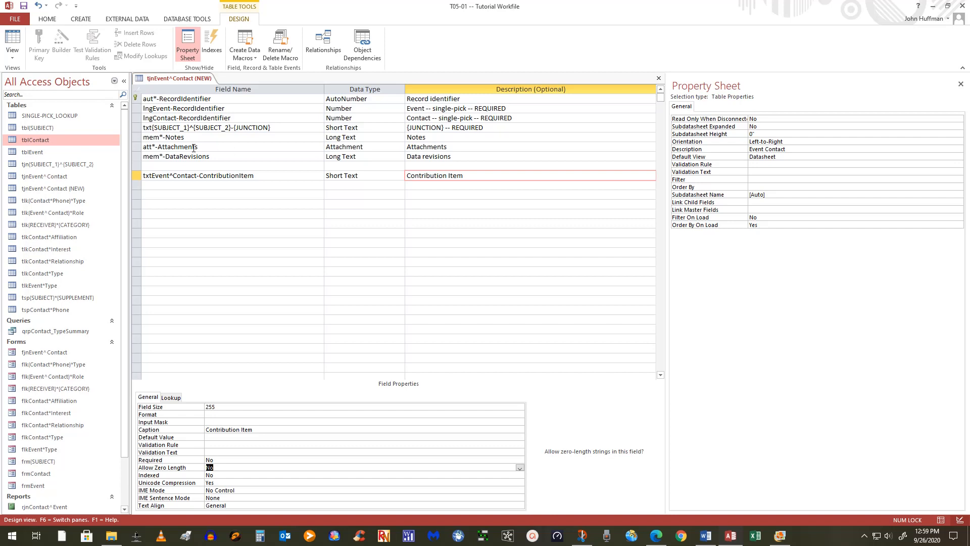
Add a Currency field curEvent^Contact-ContributionValue with the description Contribution Value, directly below txtEvent^Contact-ContributionItem
{"action": "left_click", "coordinate": [159, 186]}
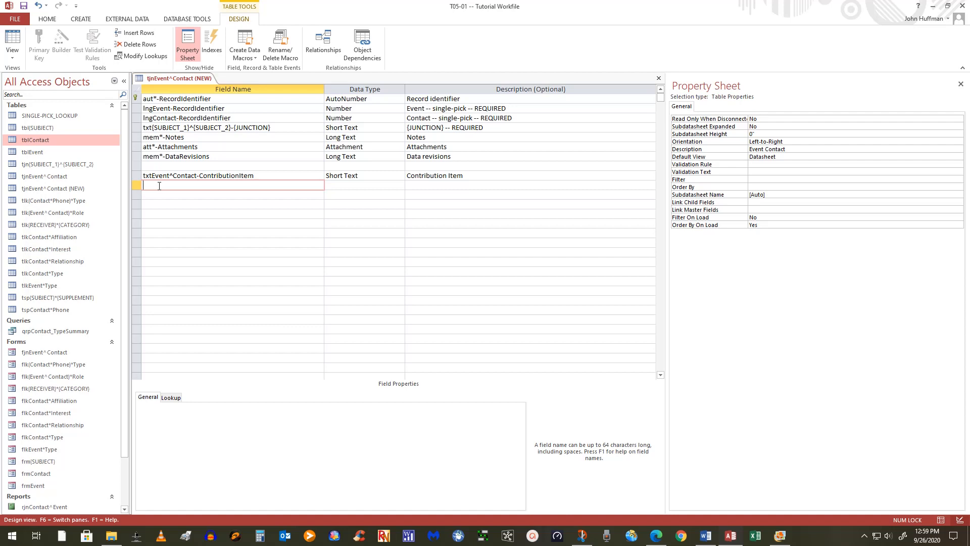
{"action": "type", "text": "curEvent^Contact"}
{"action": "type", "text": "-ContributionValue"}
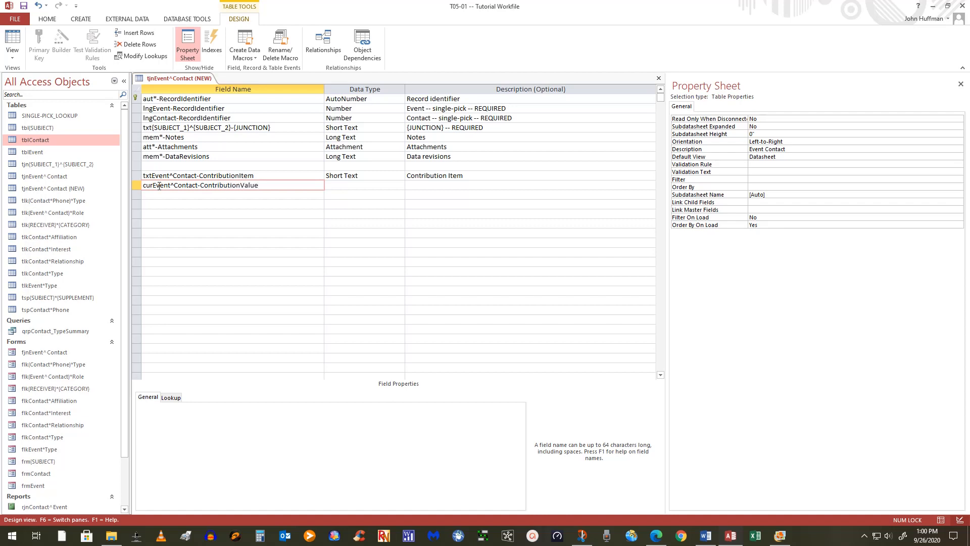
{"action": "key", "text": "Tab"}
{"action": "type", "text": "c"}
{"action": "key", "text": "Tab"}
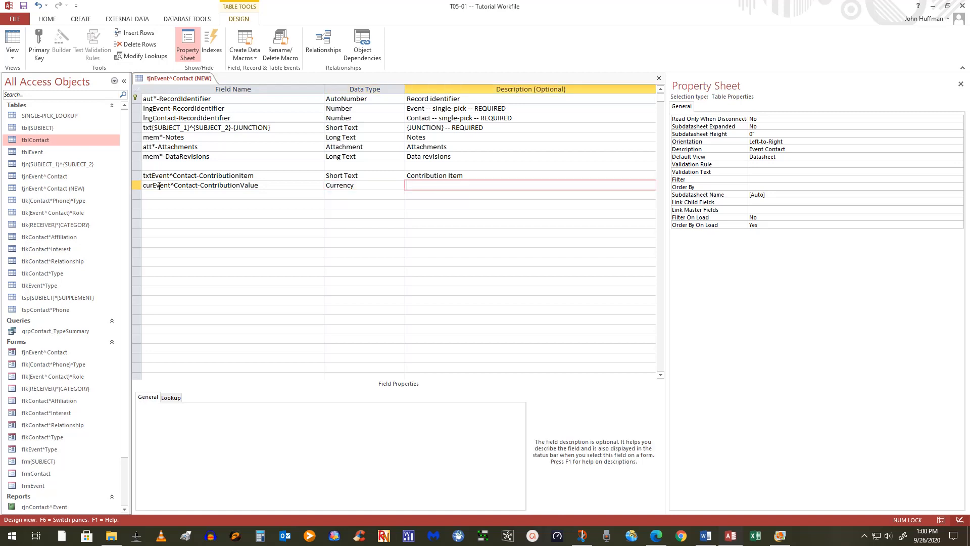
{"action": "type", "text": "Con"}
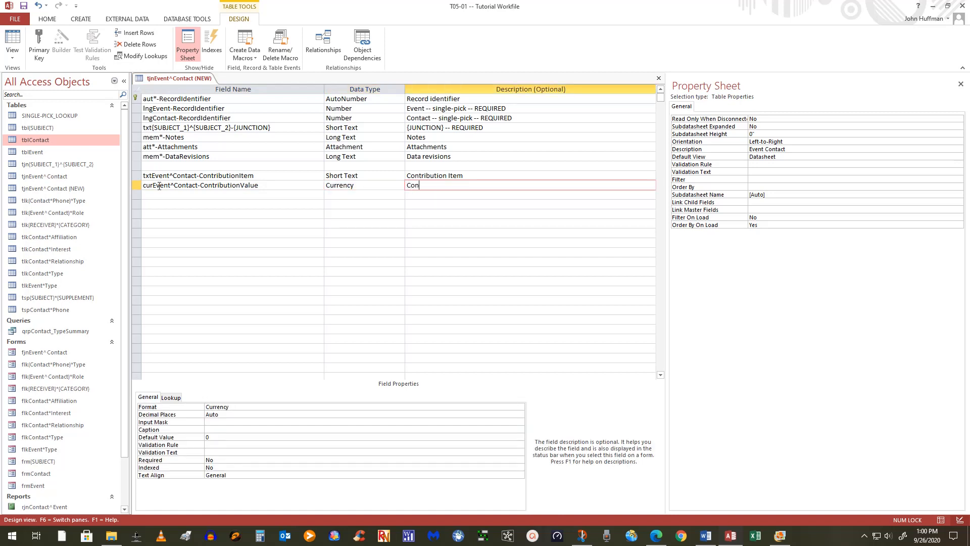
{"action": "type", "text": "tribution Value"}
Set the caption of curEvent^Contact-ContributionValue to Contribution Value by copying its description
{"action": "left_click_drag", "start_coordinate": [479, 185], "coordinate": [405, 185]}
{"action": "key", "text": "ctrl+c"}
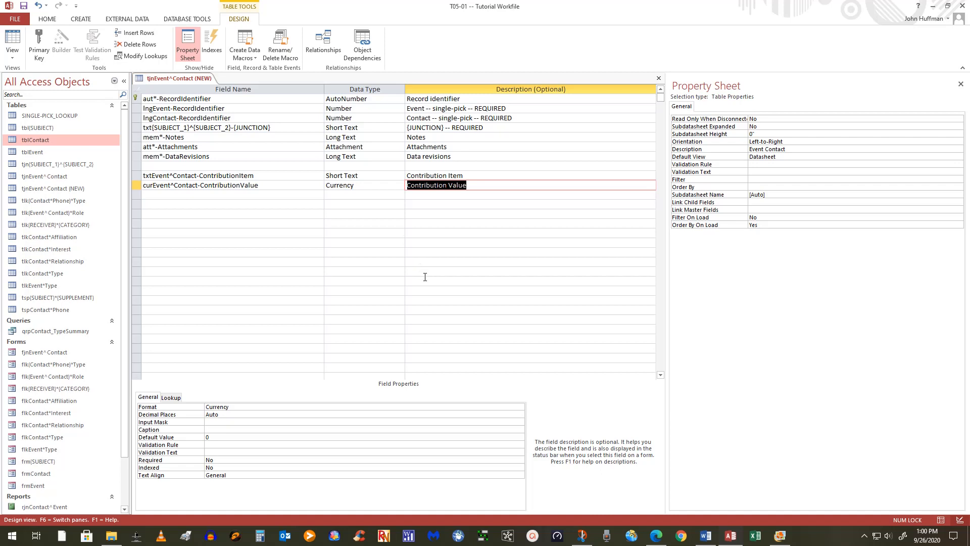
{"action": "left_click", "coordinate": [213, 429]}
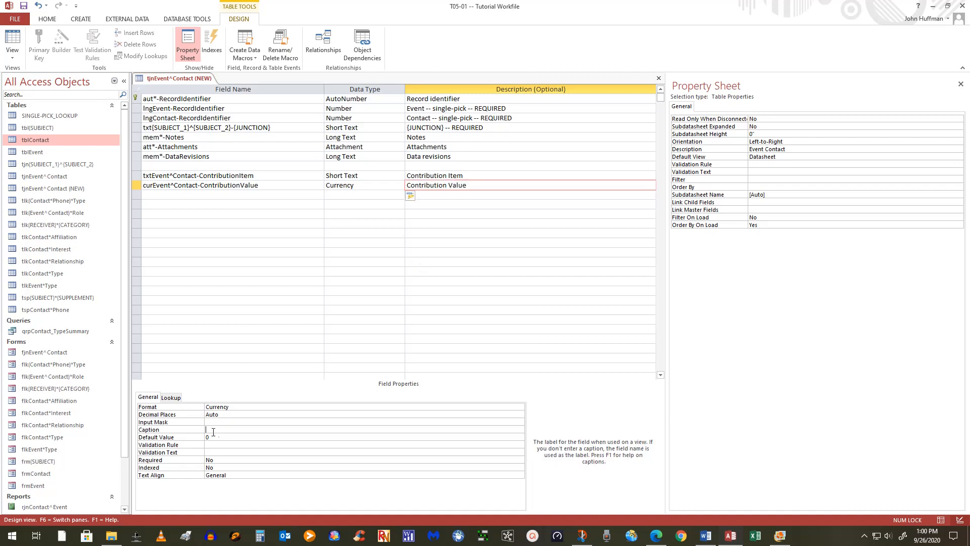
{"action": "key", "text": "ctrl+v"}
Give the contribution value field the validation rule >0 with the validation text "The contribution value must be positive." and save the table
{"action": "left_click", "coordinate": [217, 444]}
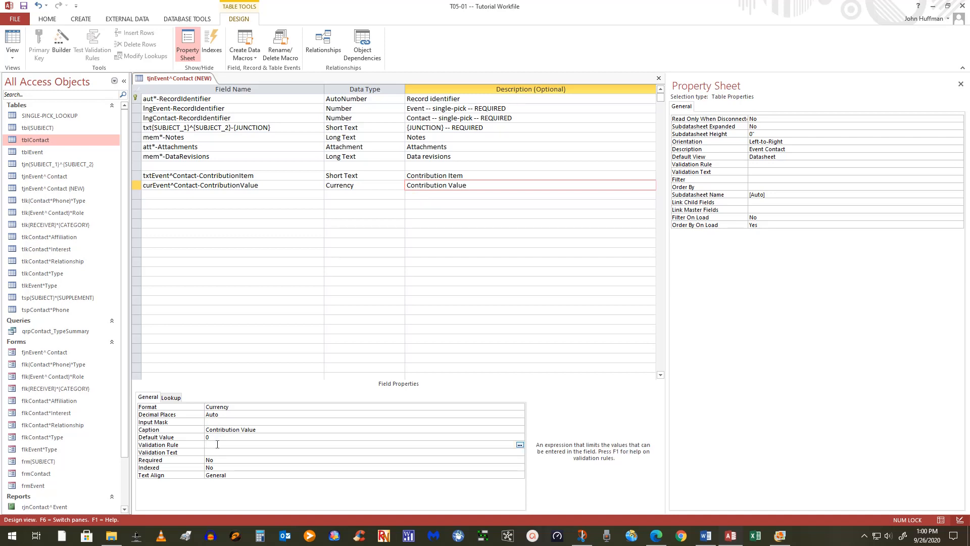
{"action": "type", "text": ">0"}
{"action": "key", "text": "Return"}
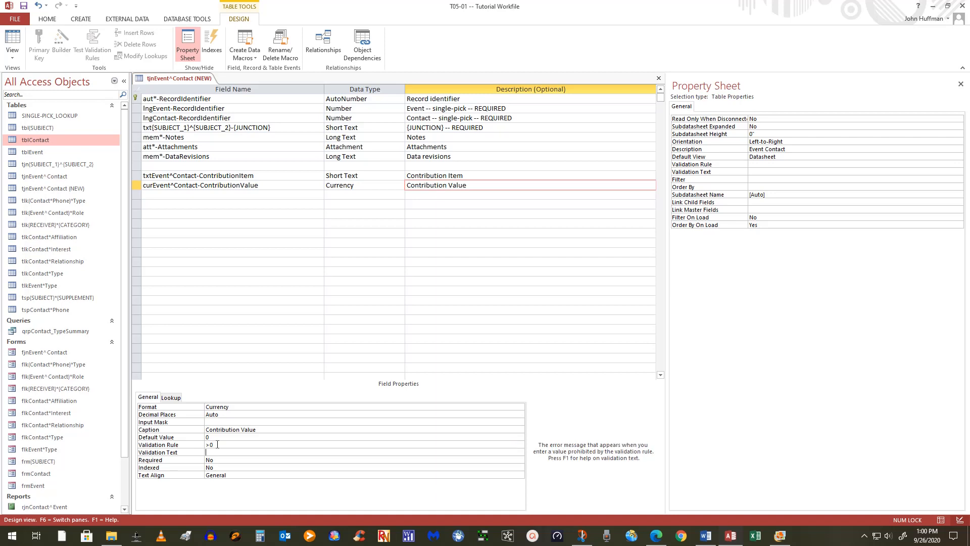
{"action": "type", "text": "The c"}
{"action": "type", "text": "ontribution value must be positive."}
{"action": "left_click", "coordinate": [254, 417]}
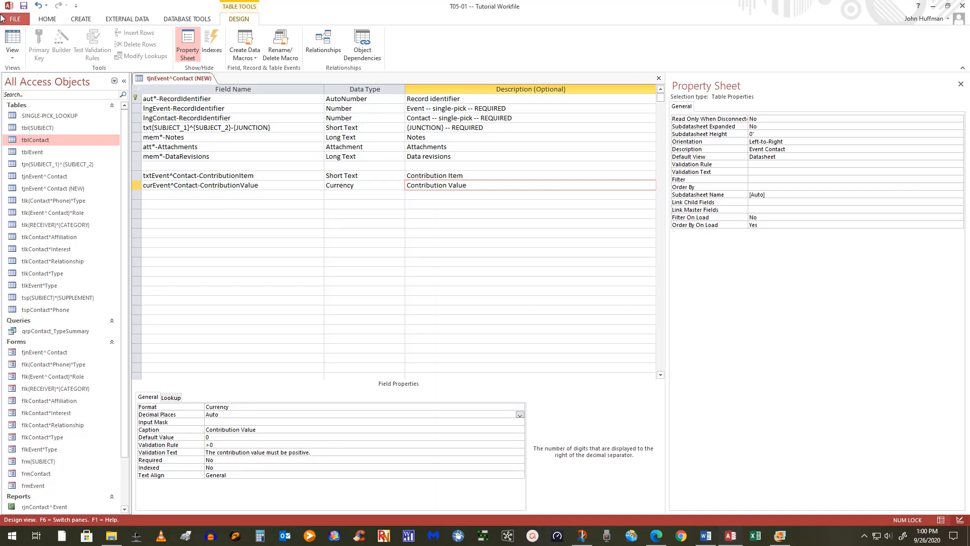
{"action": "left_click", "coordinate": [23, 6]}
Move the Contribution Item and Contribution Value fields, in that order, directly above mem*-Notes and save the table
{"action": "left_click", "coordinate": [138, 176]}
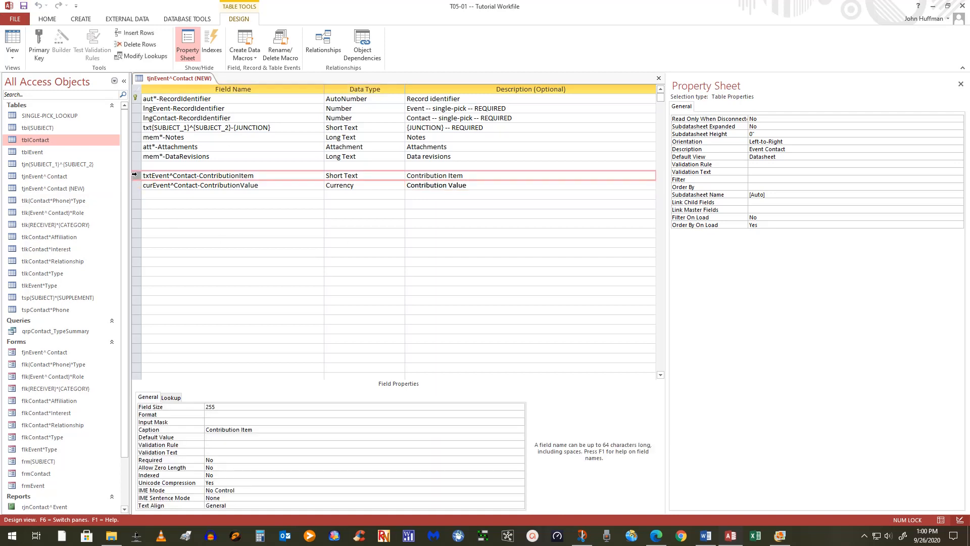
{"action": "left_click_drag", "start_coordinate": [138, 179], "coordinate": [137, 134]}
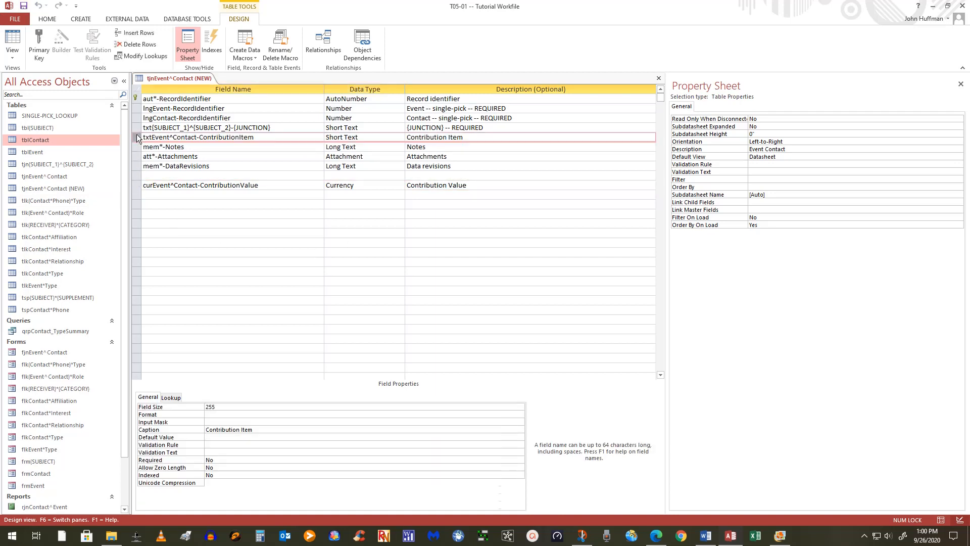
{"action": "left_click", "coordinate": [137, 185]}
{"action": "left_click_drag", "start_coordinate": [137, 186], "coordinate": [140, 151]}
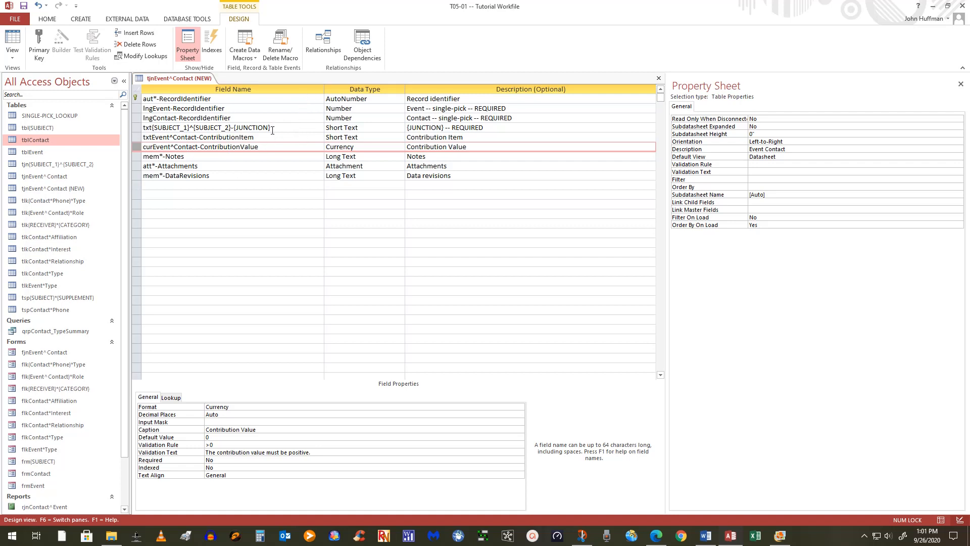
{"action": "left_click", "coordinate": [25, 6]}
Copy the template field from the SINGLE-PICK_LOOKUP table design into tjnEvent^Contact (NEW), leaving one empty row below mem*-DataRevisions
{"action": "left_click", "coordinate": [53, 114]}
{"action": "right_click", "coordinate": [53, 114]}
{"action": "left_click", "coordinate": [86, 132]}
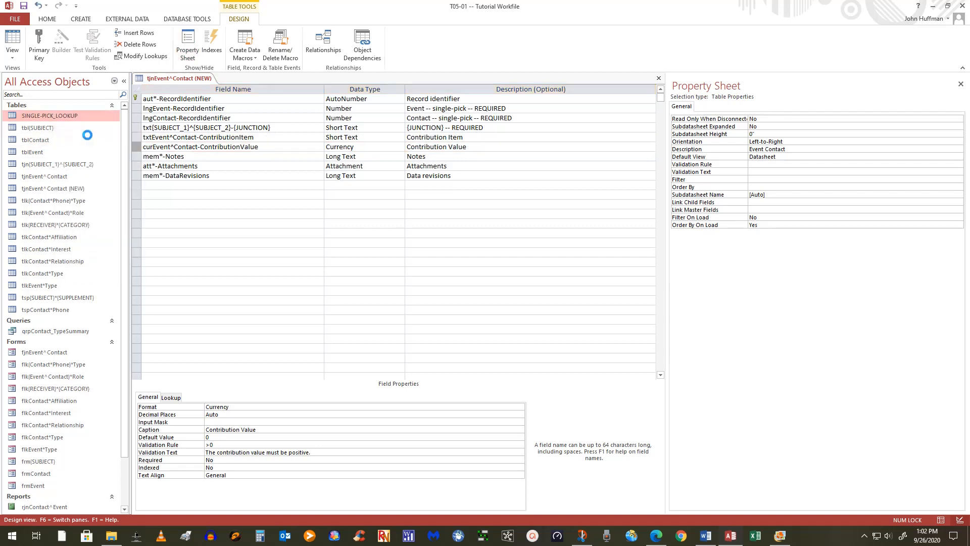
{"action": "left_click", "coordinate": [136, 98]}
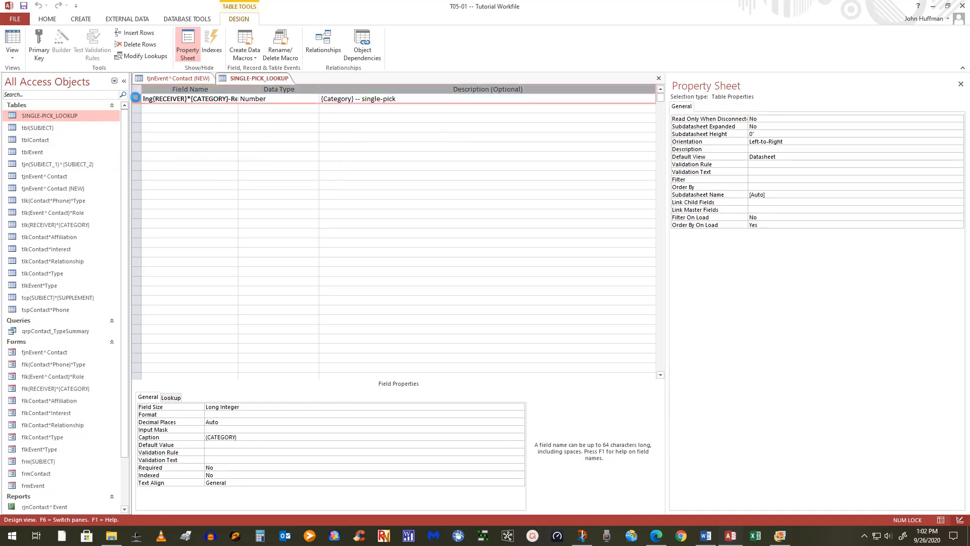
{"action": "left_click", "coordinate": [151, 79]}
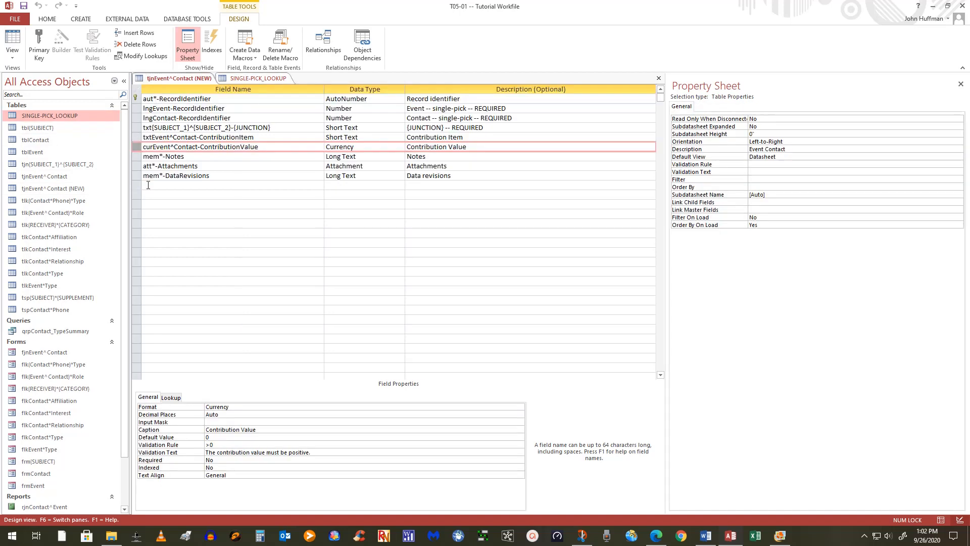
{"action": "left_click", "coordinate": [137, 196]}
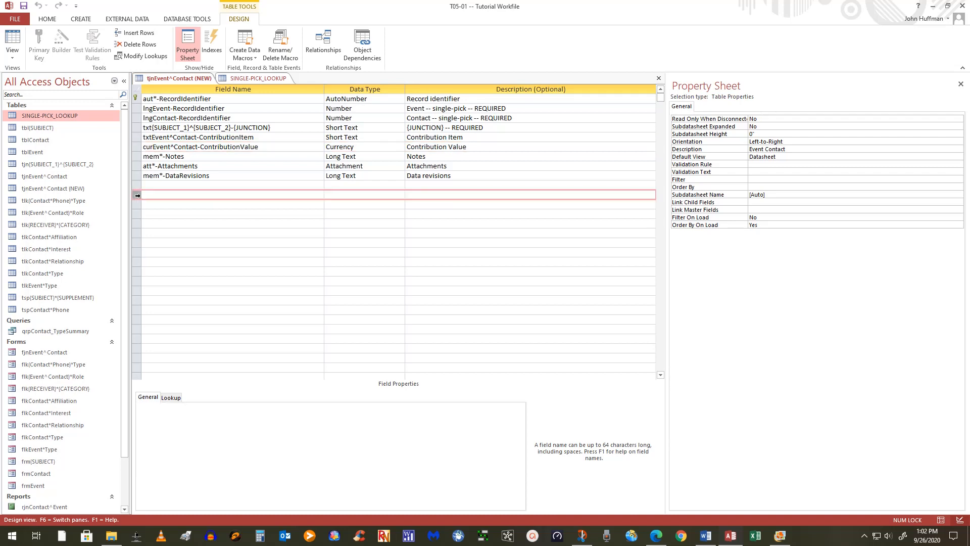
{"action": "type", "text": "lng{RECEIVER}*{CATEGORY}-RecordIdentifier\tNumber\t{Category} -- single-pick"}
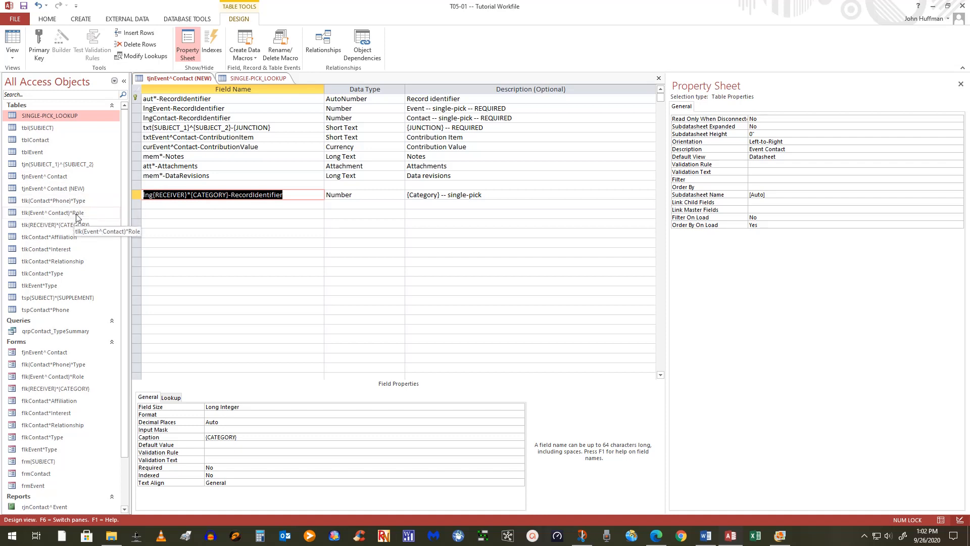
Rename the copied lookup field as lng(Event^Contact)*Role-RecordIdentifier by replacing its {RECEIVER} and {CATEGORY} placeholders
{"action": "left_click", "coordinate": [189, 197]}
{"action": "key", "text": "BackSpace"}
{"action": "key", "text": "BackSpace"}
{"action": "key", "text": "BackSpace"}
{"action": "key", "text": "BackSpace"}
{"action": "key", "text": "BackSpace"}
{"action": "key", "text": "BackSpace"}
{"action": "key", "text": "BackSpace"}
{"action": "key", "text": "BackSpace"}
{"action": "key", "text": "BackSpace"}
{"action": "key", "text": "BackSpace"}
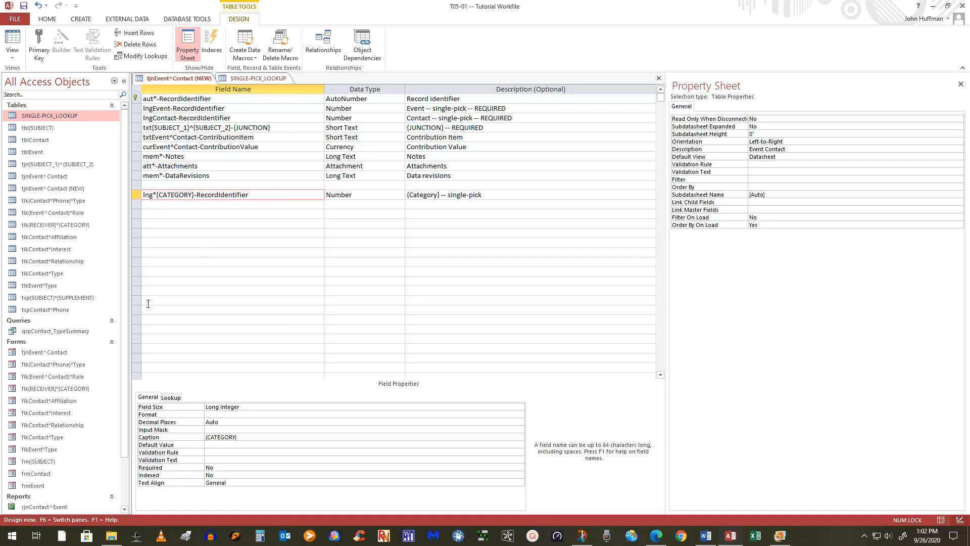
{"action": "type", "text": "("}
{"action": "type", "text": "Event"}
{"action": "type", "text": "^"}
{"action": "type", "text": "Contact"}
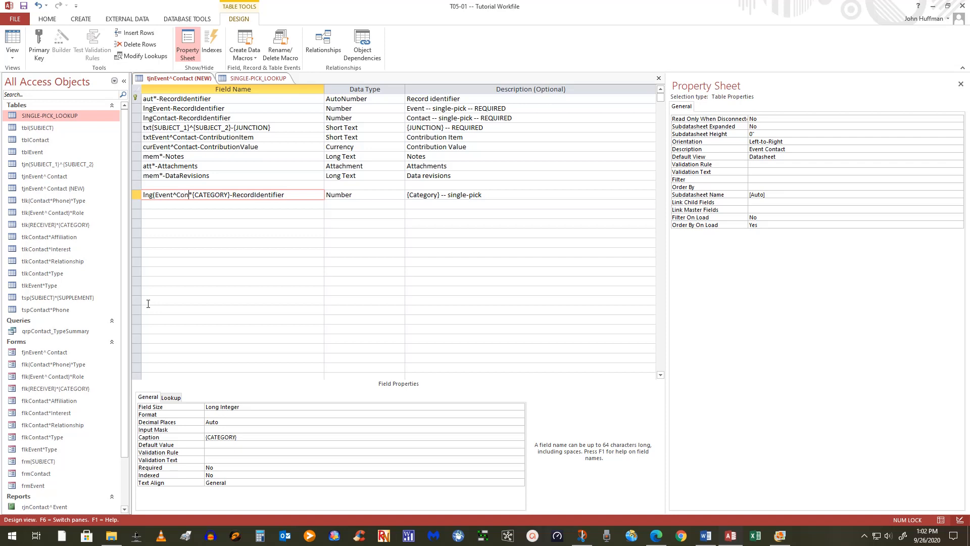
{"action": "type", "text": ")"}
{"action": "key", "text": "Right"}
{"action": "key", "text": "Delete"}
{"action": "key", "text": "Delete"}
{"action": "key", "text": "Delete"}
{"action": "key", "text": "Delete"}
{"action": "key", "text": "Delete"}
{"action": "key", "text": "Delete"}
{"action": "key", "text": "Delete"}
{"action": "key", "text": "Delete"}
{"action": "key", "text": "Delete"}
{"action": "key", "text": "Delete"}
{"action": "type", "text": "Role"}
Replace the category placeholder with Role in the new lookup field's description and caption
{"action": "left_click_drag", "start_coordinate": [439, 194], "coordinate": [408, 195]}
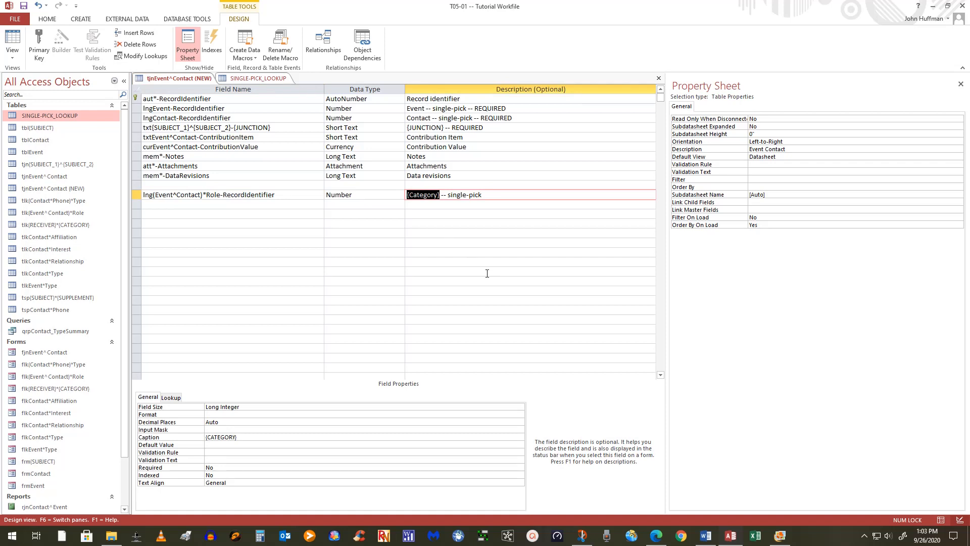
{"action": "type", "text": "Role"}
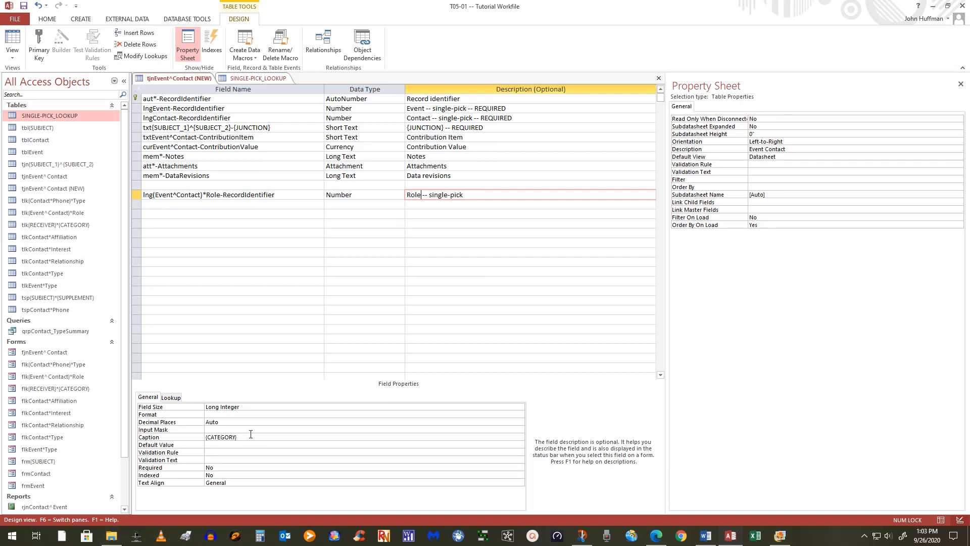
{"action": "left_click", "coordinate": [224, 434]}
{"action": "left_click", "coordinate": [191, 435]}
{"action": "type", "text": "Role"}
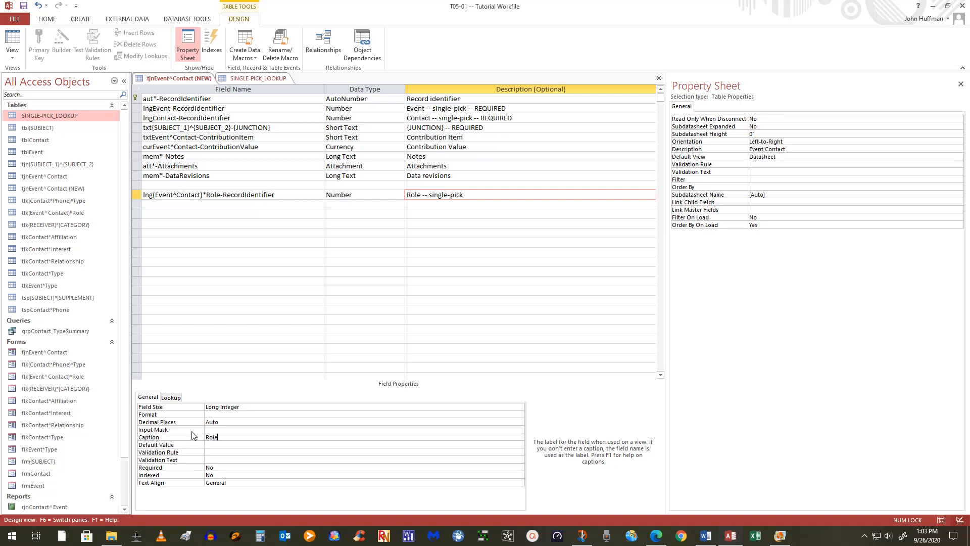
Replace the {RECEIVER}*{CATEGORY} placeholder in the lookup's row source with (Event^Contact)*Role, closing the Property Sheet to make room
{"action": "left_click", "coordinate": [177, 397]}
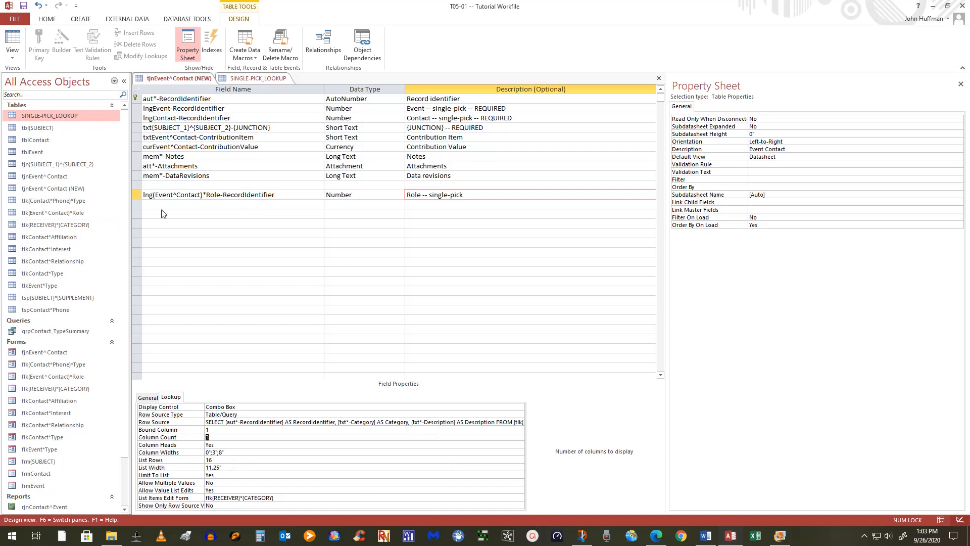
{"action": "left_click", "coordinate": [152, 194]}
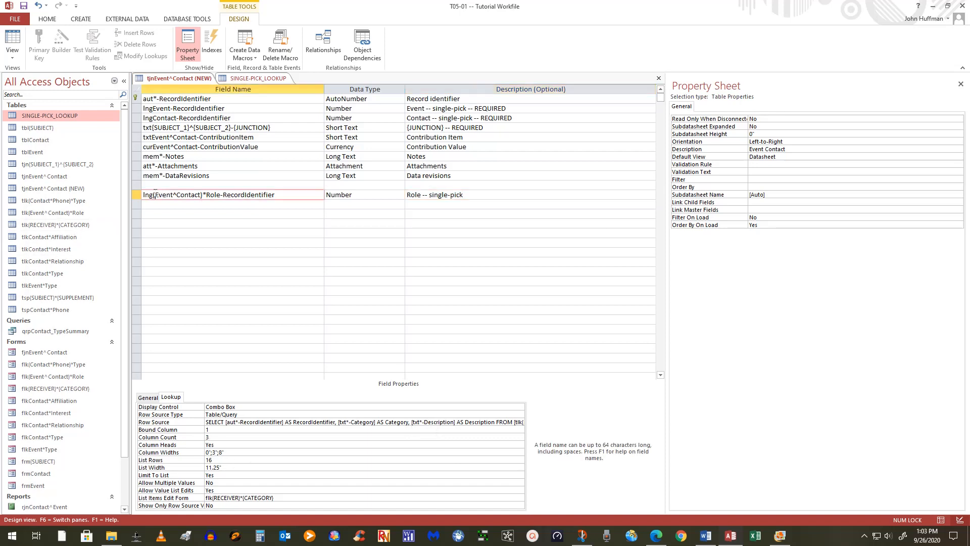
{"action": "left_click_drag", "start_coordinate": [153, 195], "coordinate": [221, 197]}
{"action": "key", "text": "ctrl+c"}
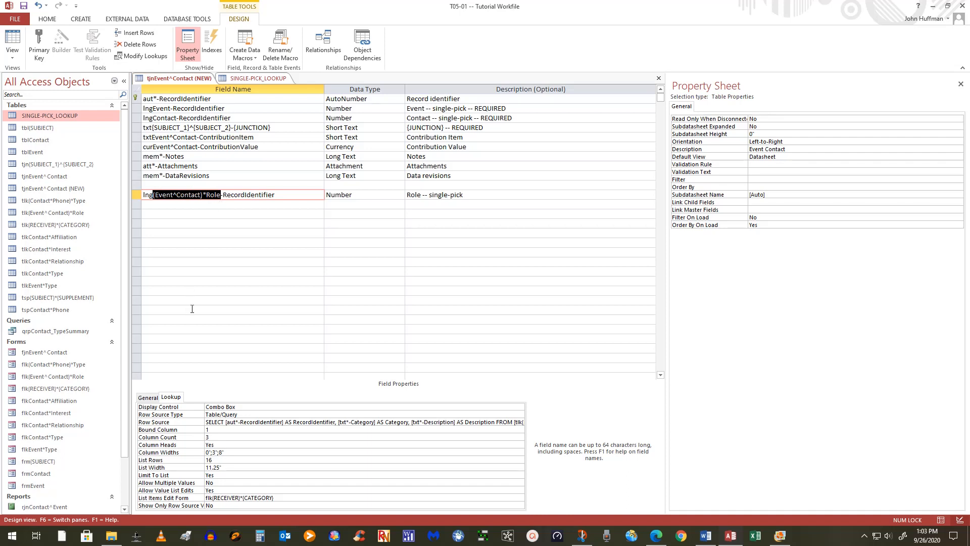
{"action": "left_click", "coordinate": [385, 421]}
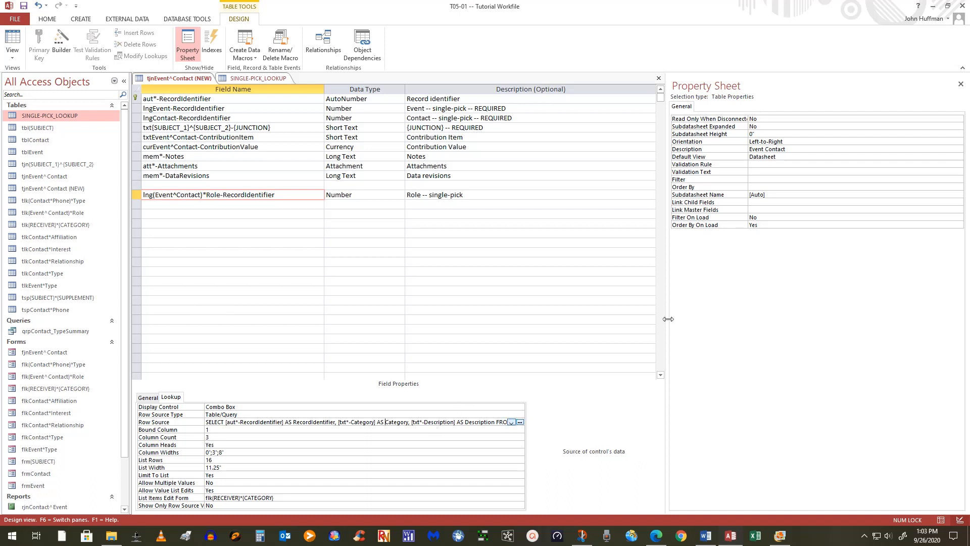
{"action": "left_click", "coordinate": [961, 84]}
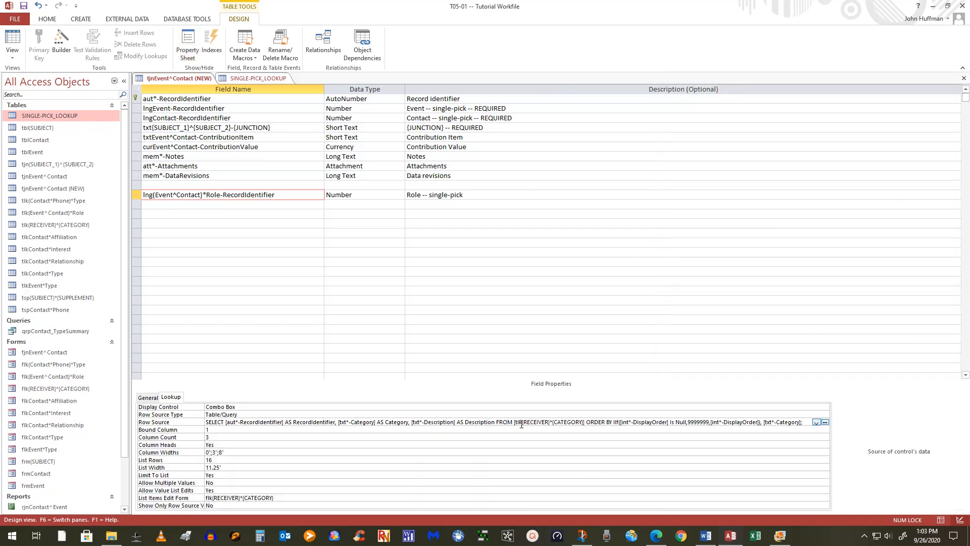
{"action": "left_click_drag", "start_coordinate": [523, 425], "coordinate": [583, 422]}
{"action": "key", "text": "Delete"}
{"action": "key", "text": "BackSpace"}
{"action": "key", "text": "ctrl+v"}
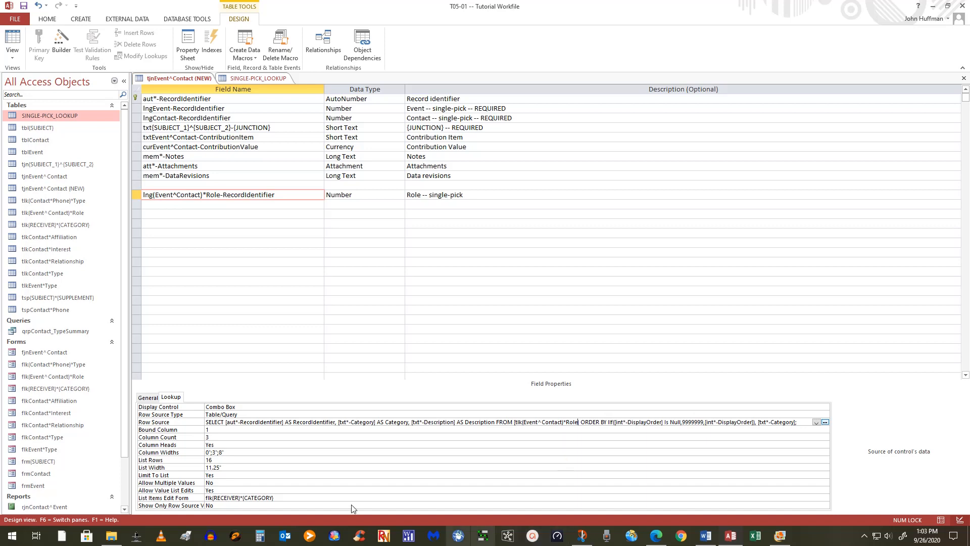
Set the Role lookup's List Items Edit Form to flk(Event^Contact)*Role
{"action": "left_click", "coordinate": [321, 497]}
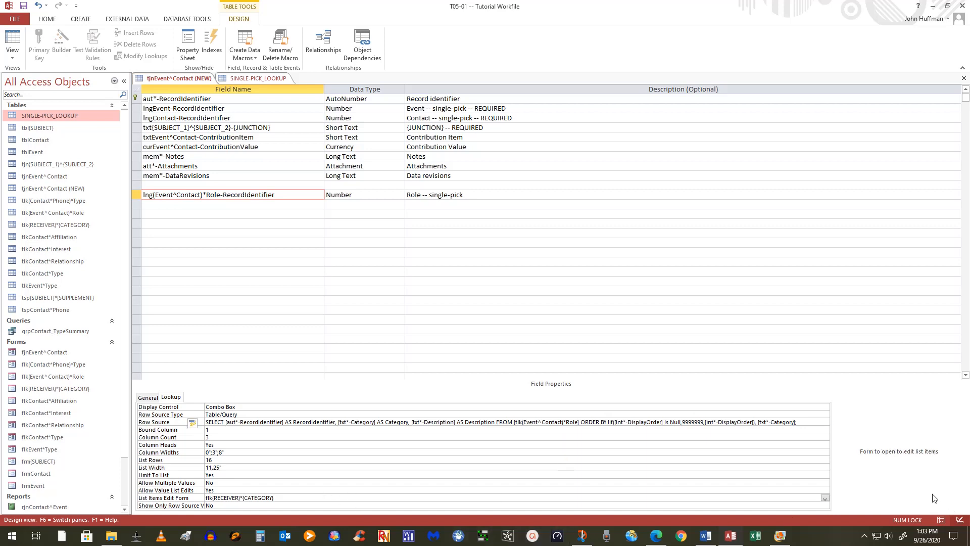
{"action": "left_click", "coordinate": [824, 498]}
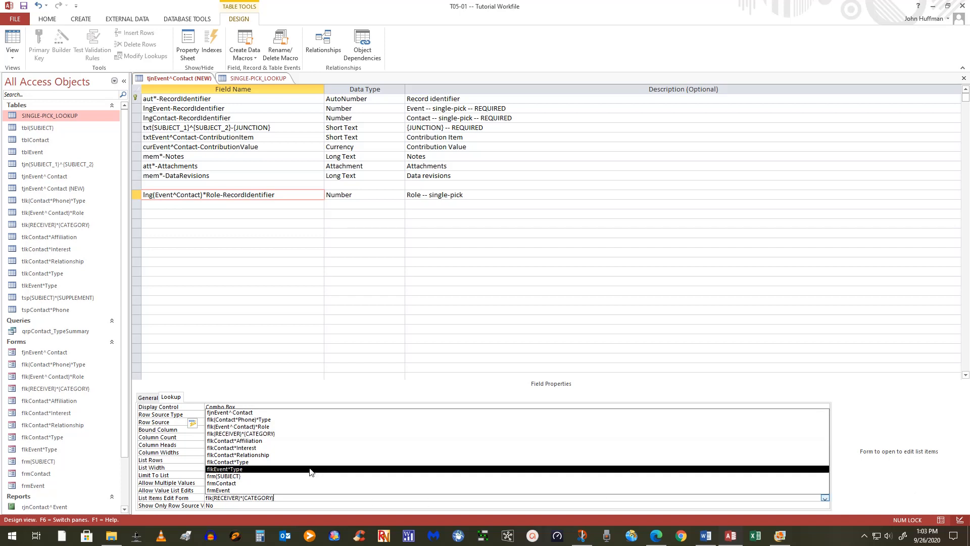
{"action": "left_click", "coordinate": [271, 426]}
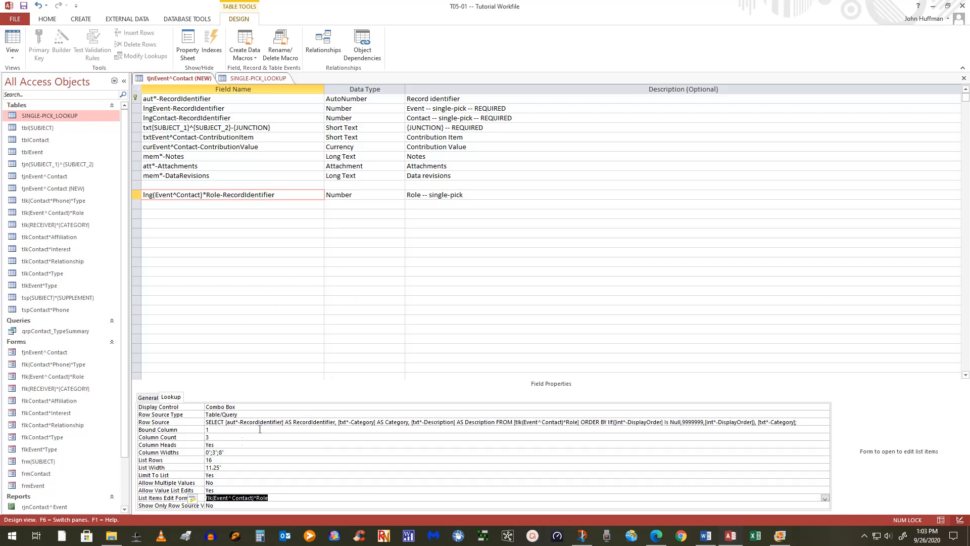
Save the table and move lng(Event^Contact)*Role-RecordIdentifier directly above txtEvent^Contact-ContributionItem
{"action": "left_click", "coordinate": [23, 6]}
{"action": "left_click", "coordinate": [135, 195]}
{"action": "left_click_drag", "start_coordinate": [135, 194], "coordinate": [121, 137]}
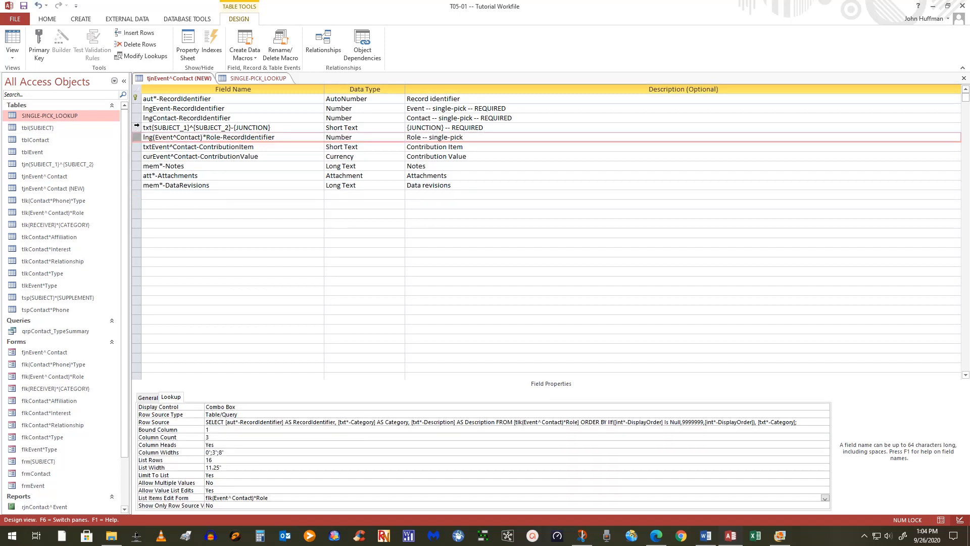
Delete the placeholder field txt{SUBJECT_1}^{SUBJECT_2}-{JUNCTION} and show the table in Datasheet view
{"action": "left_click", "coordinate": [136, 128]}
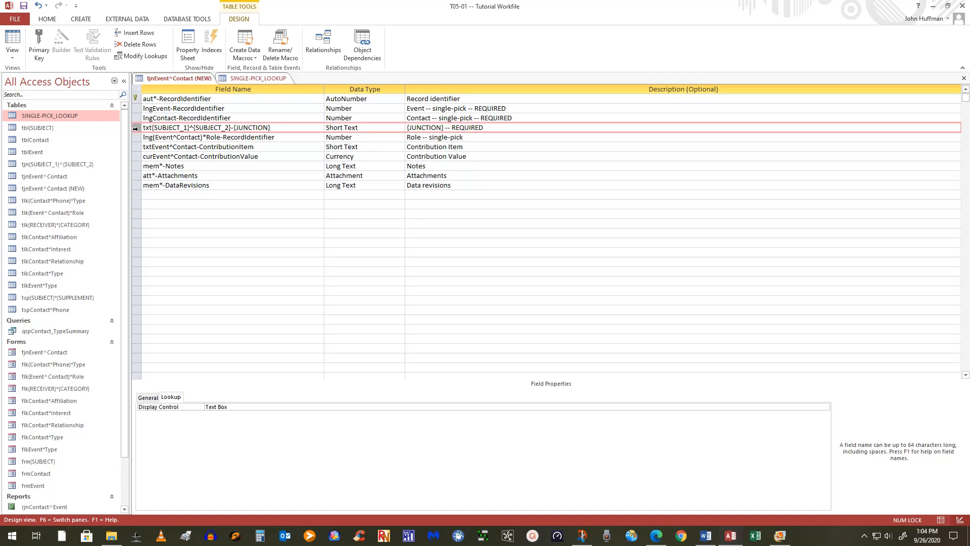
{"action": "key", "text": "Delete"}
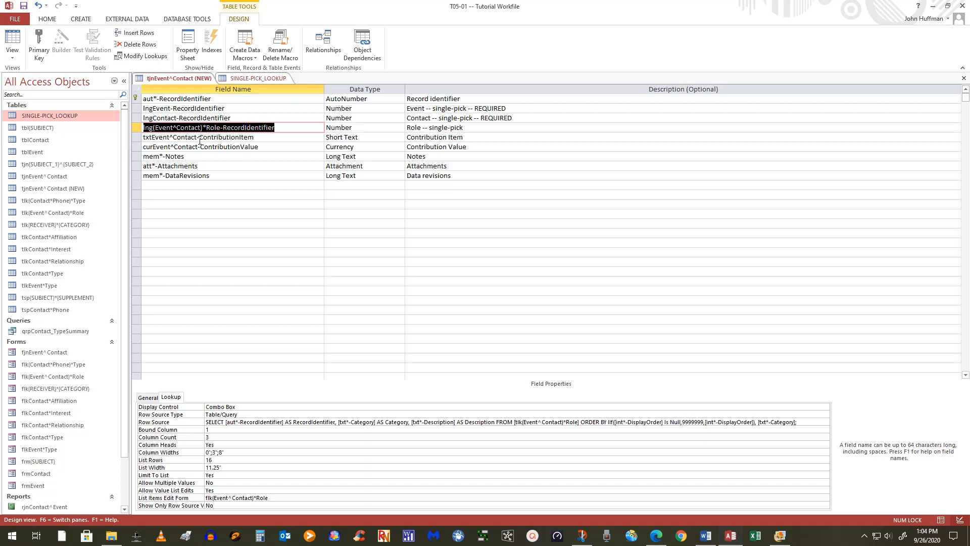
{"action": "left_click", "coordinate": [12, 40]}
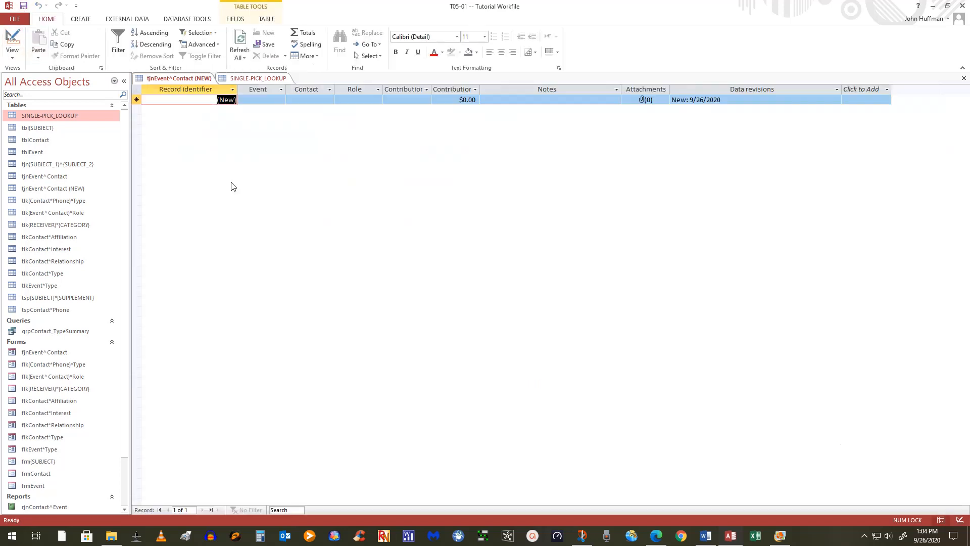
Widen the Event, Contact and Role columns and check the drop-down lists of the Event and Contact fields
{"action": "left_click_drag", "start_coordinate": [286, 89], "coordinate": [326, 89]}
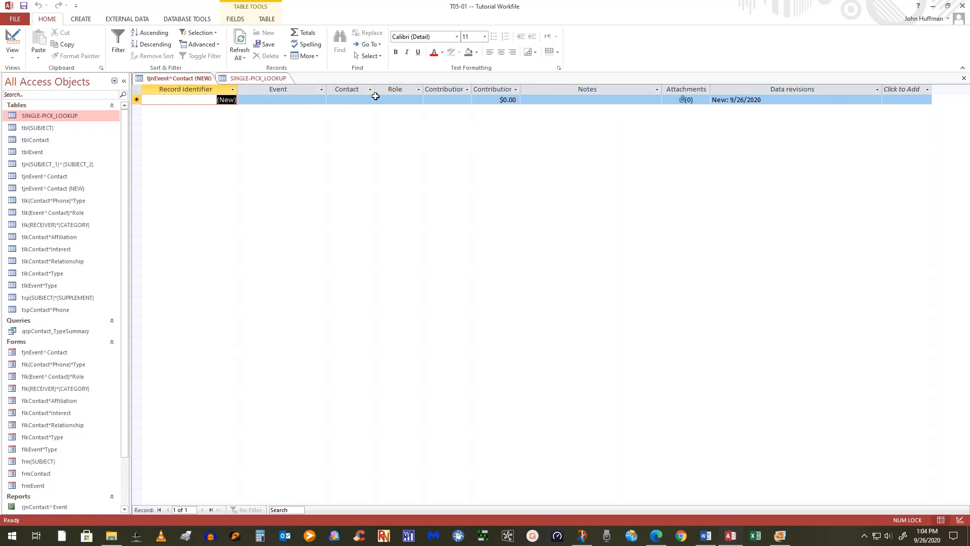
{"action": "left_click_drag", "start_coordinate": [374, 91], "coordinate": [470, 89]}
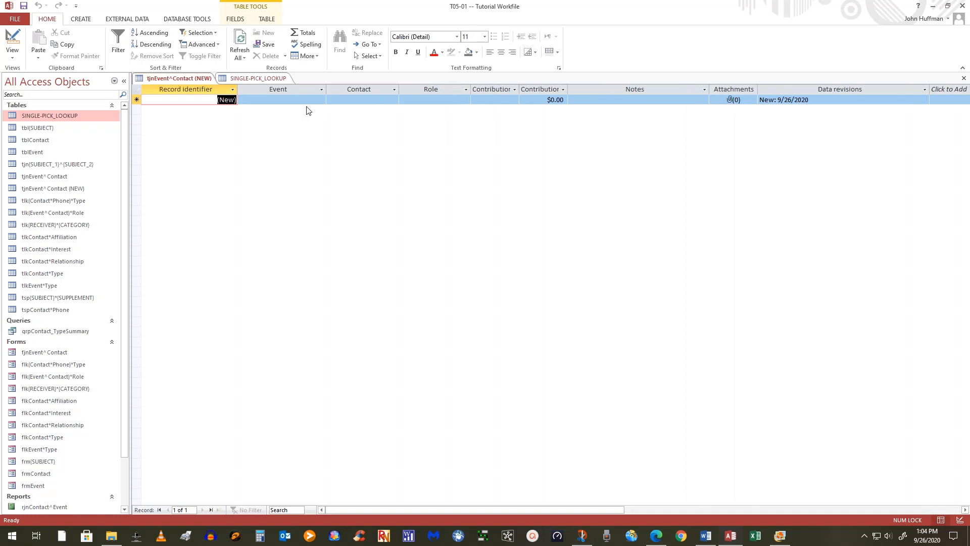
{"action": "left_click", "coordinate": [312, 99]}
{"action": "left_click", "coordinate": [321, 100]}
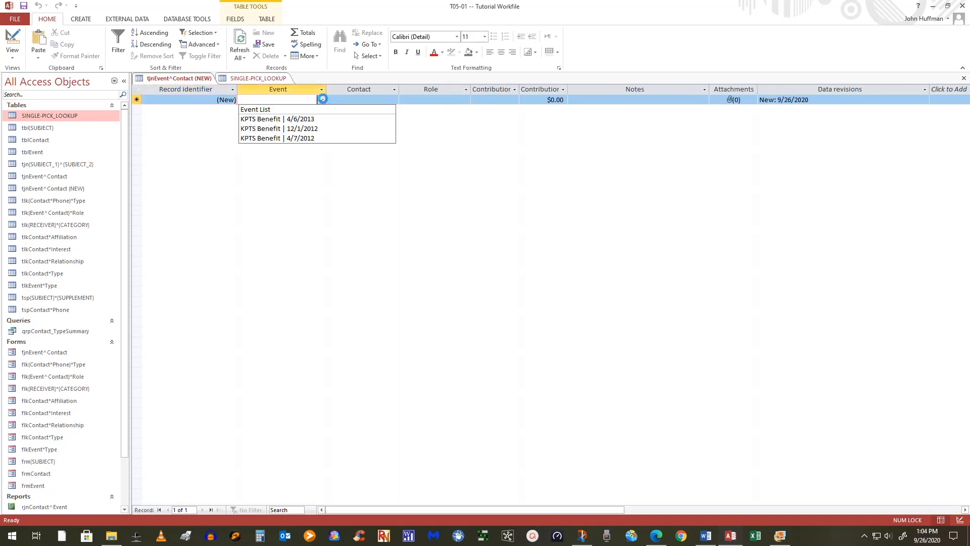
{"action": "left_click", "coordinate": [321, 99]}
{"action": "left_click", "coordinate": [372, 99]}
{"action": "left_click", "coordinate": [394, 99]}
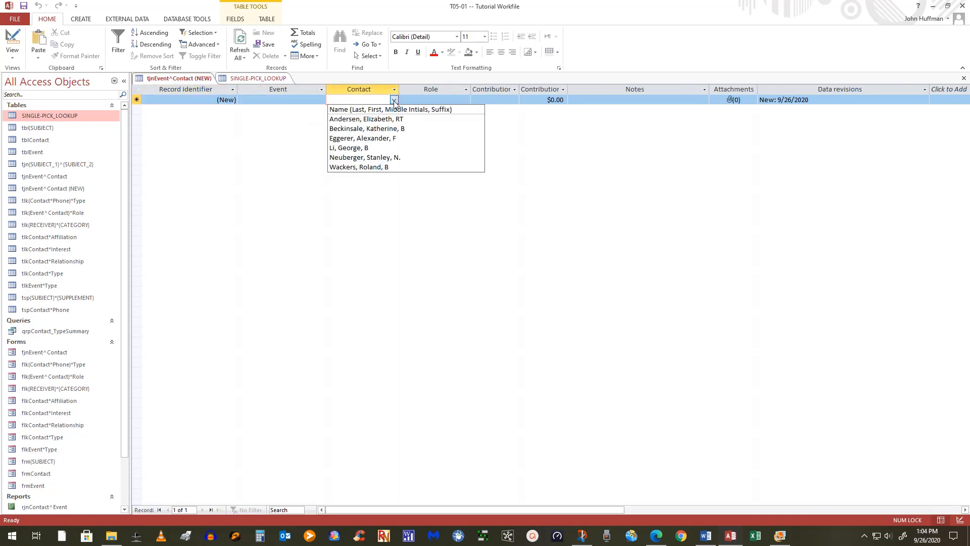
{"action": "left_click", "coordinate": [394, 100]}
Check the Role field's drop-down list and open its list items edit form, then close the form
{"action": "left_click", "coordinate": [449, 101]}
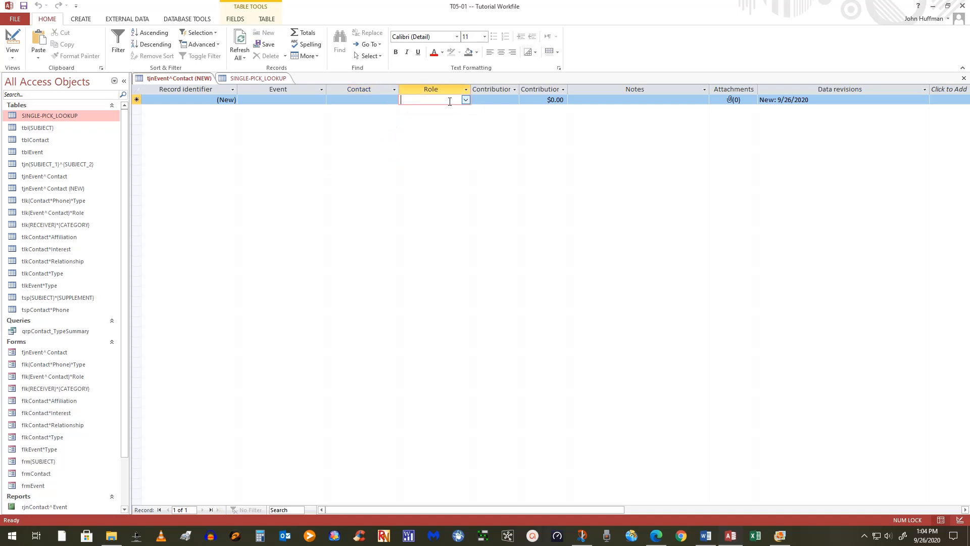
{"action": "left_click", "coordinate": [466, 100]}
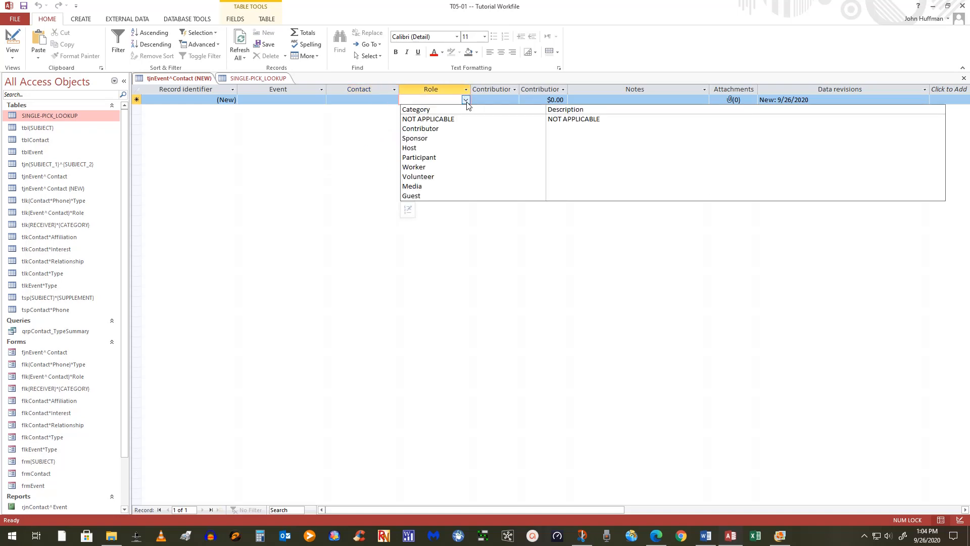
{"action": "left_click", "coordinate": [408, 209]}
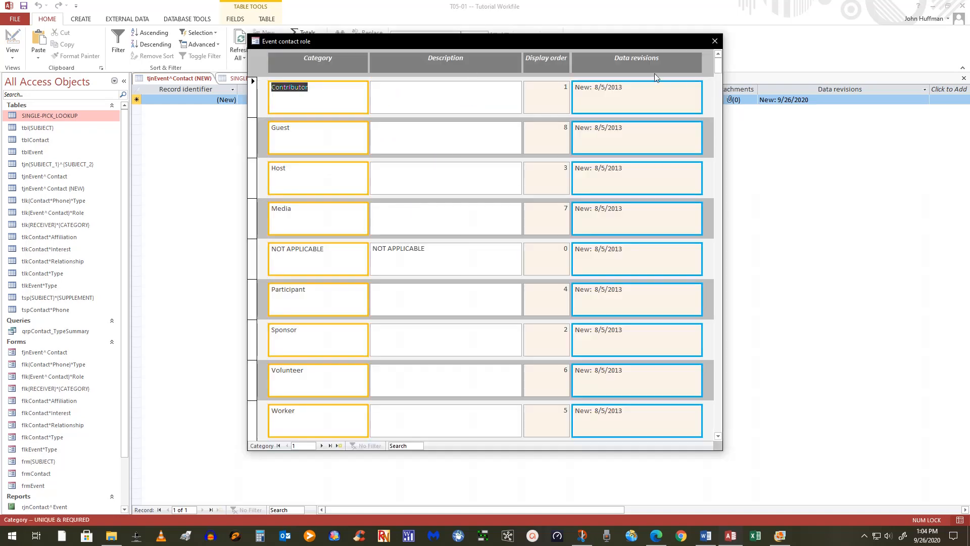
{"action": "left_click", "coordinate": [714, 41]}
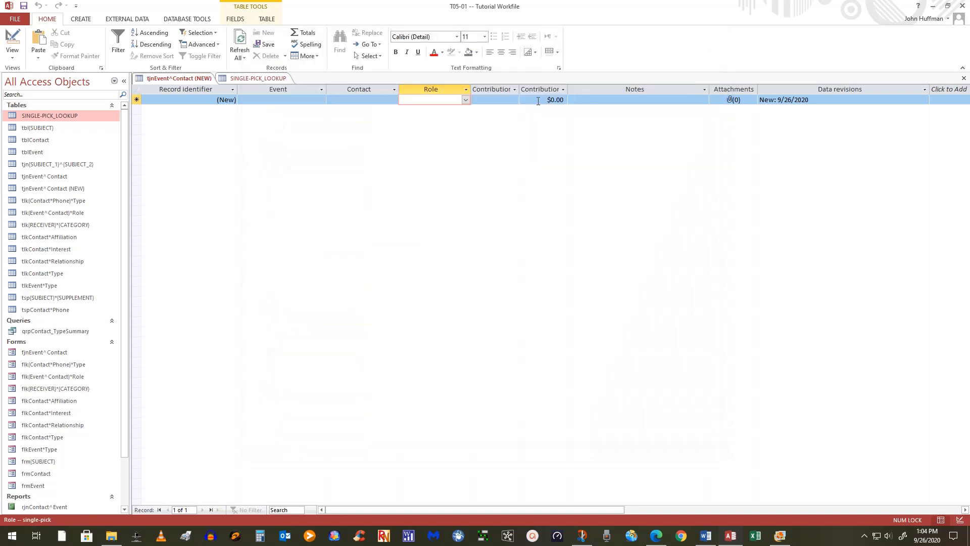
Widen the Contribution Item and Contribution Value columns so their full headings fit
{"action": "left_click_drag", "start_coordinate": [519, 89], "coordinate": [593, 88]}
{"action": "left_click", "coordinate": [500, 103]}
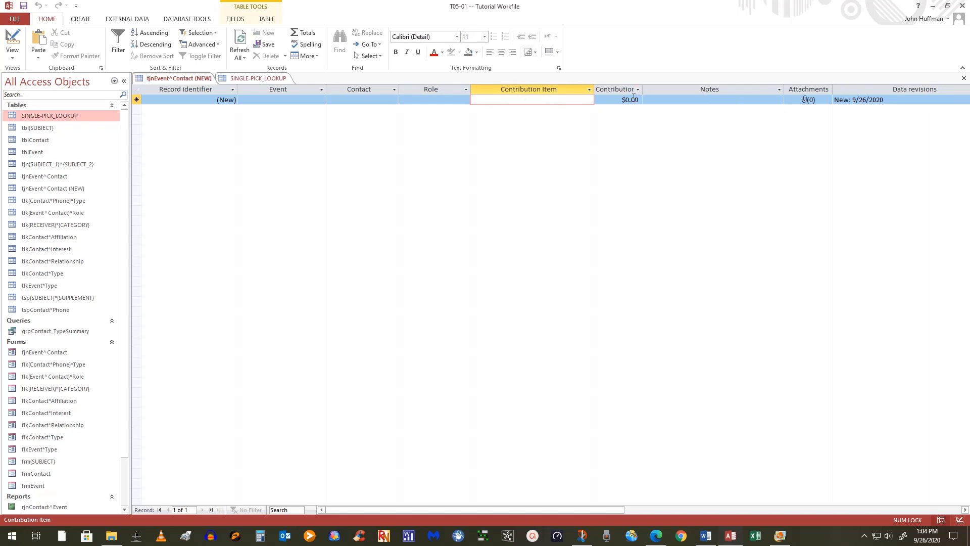
{"action": "left_click_drag", "start_coordinate": [642, 89], "coordinate": [671, 89]}
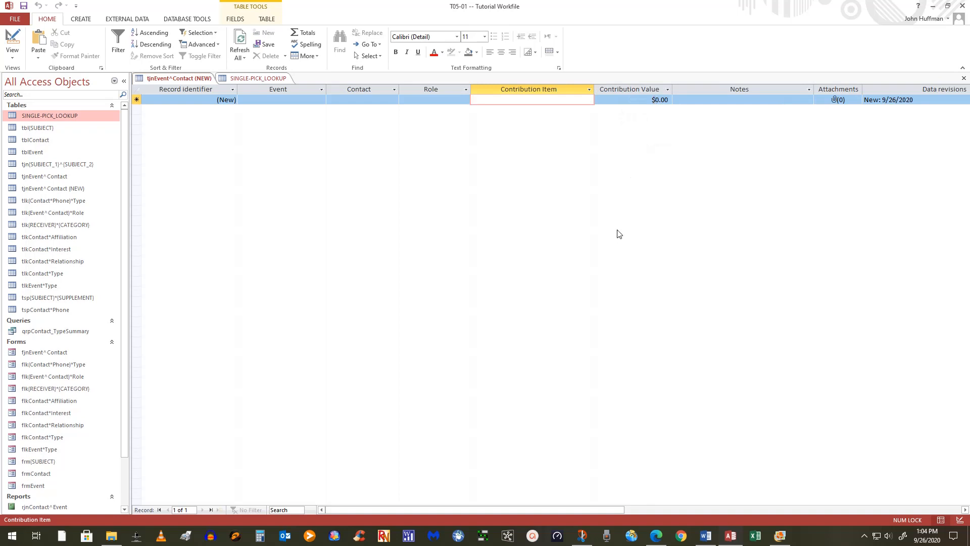
Close tjnEvent^Contact (NEW), saving its layout changes, and close the SINGLE-PICK_LOOKUP table
{"action": "left_click", "coordinate": [964, 79]}
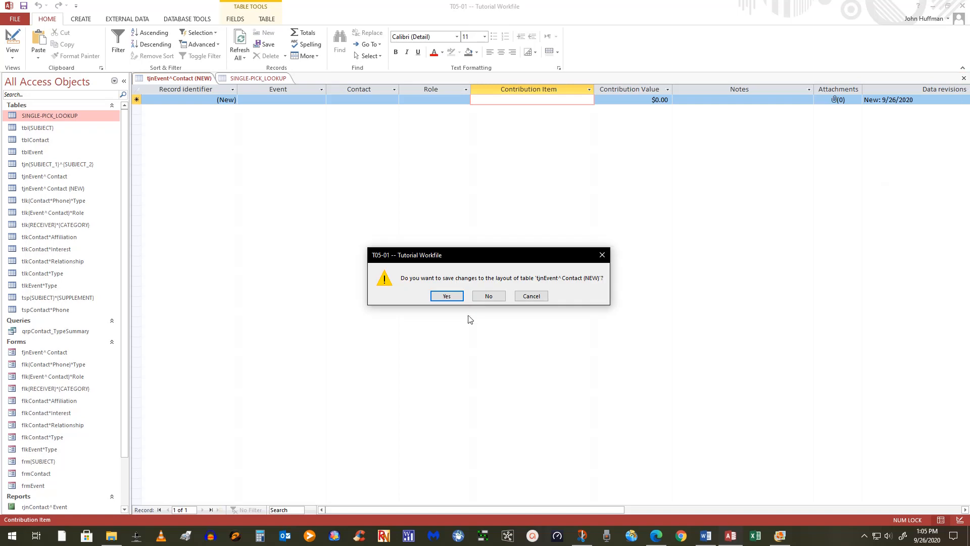
{"action": "left_click", "coordinate": [453, 300]}
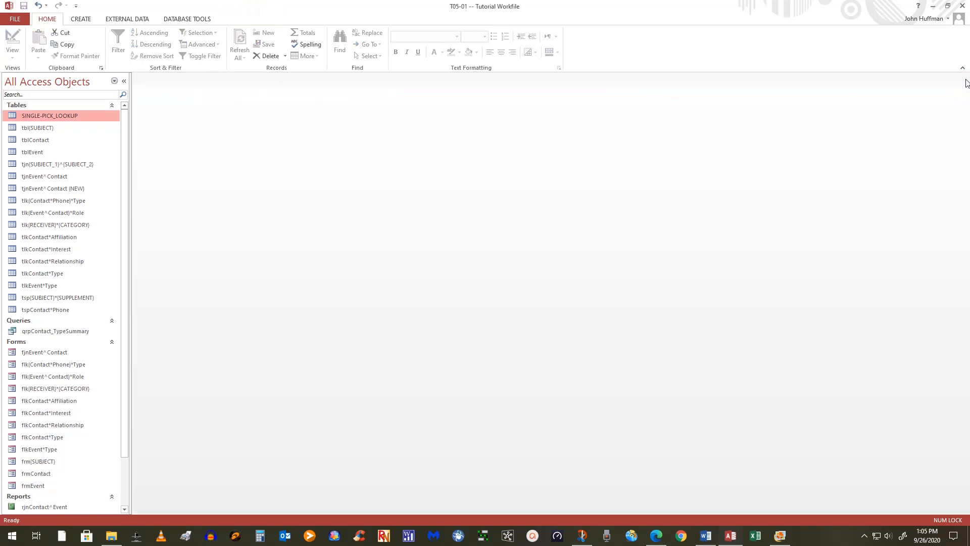
{"action": "left_click", "coordinate": [963, 78]}
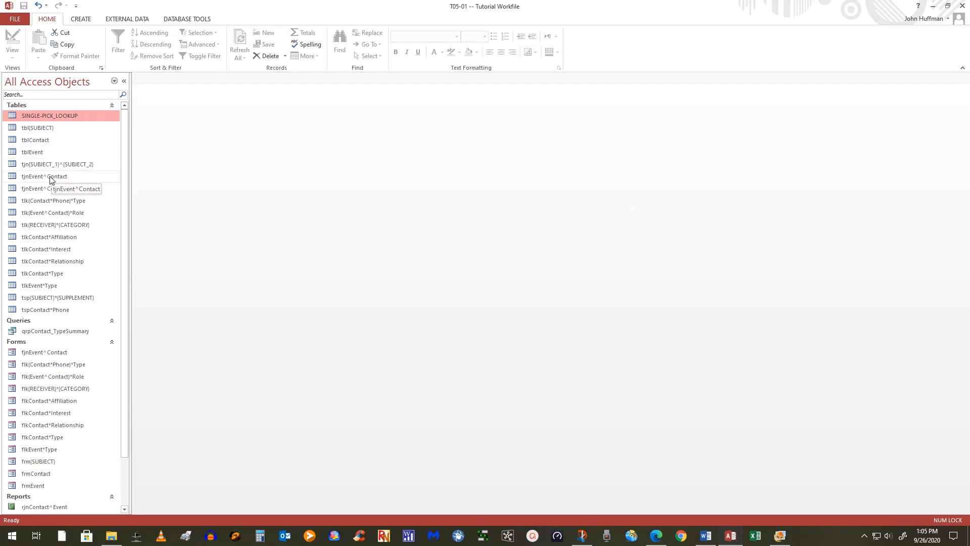
Delete the table tjnEvent^Contact (NEW) from the database
{"action": "left_click", "coordinate": [67, 189]}
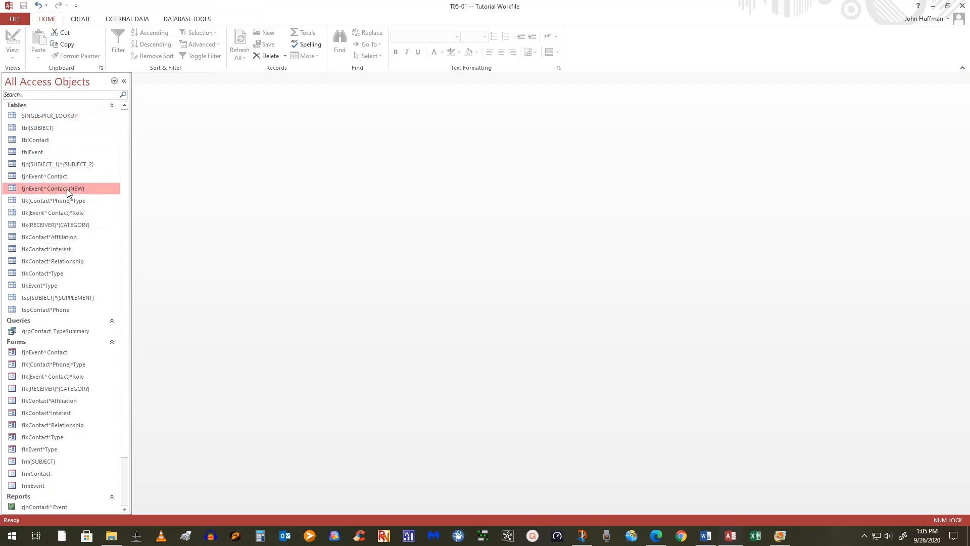
{"action": "key", "text": "Delete"}
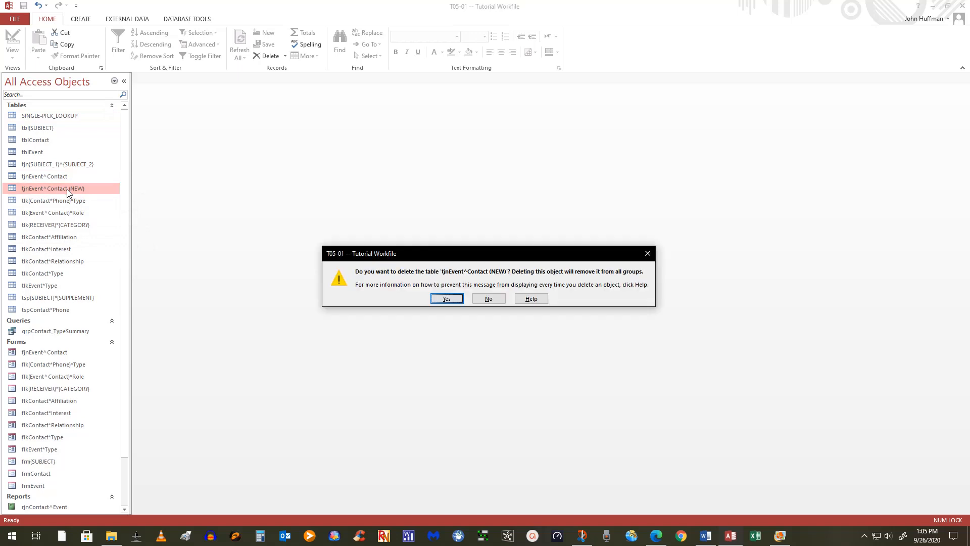
{"action": "key", "text": "Return"}
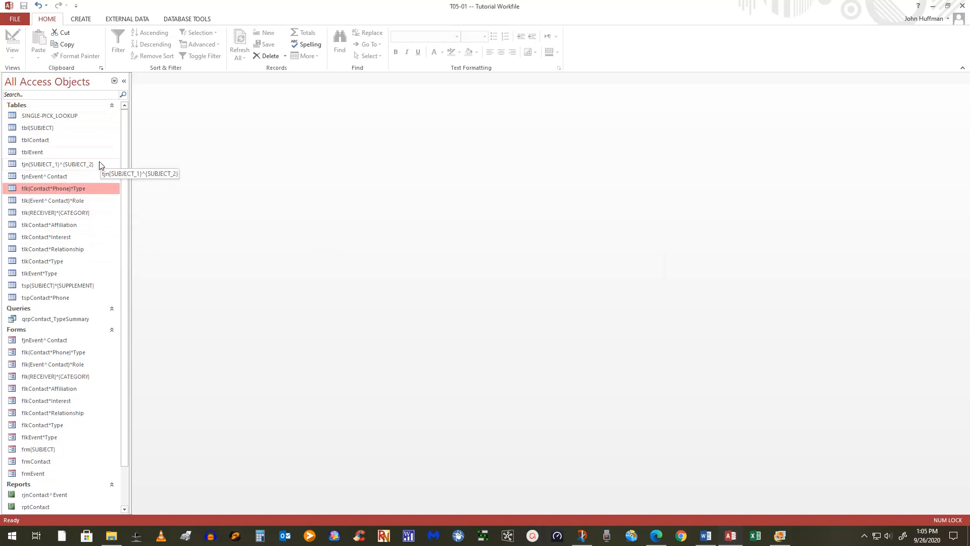
Open the Relationships diagram and link aut*-RecordIdentifier in tblEvent to lngEvent-RecordIdentifier in tjnEvent^Contact
{"action": "left_click", "coordinate": [175, 20]}
{"action": "left_click", "coordinate": [118, 45]}
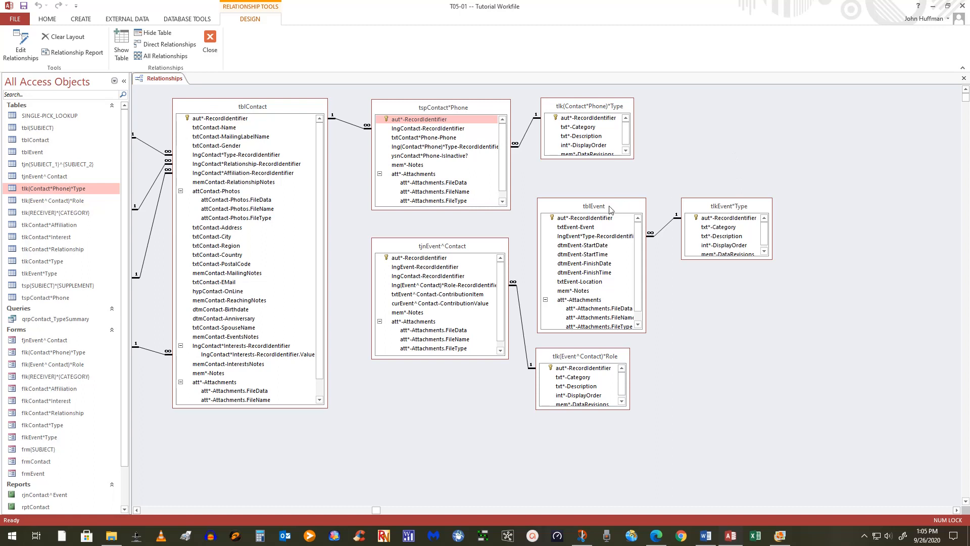
{"action": "left_click", "coordinate": [595, 222]}
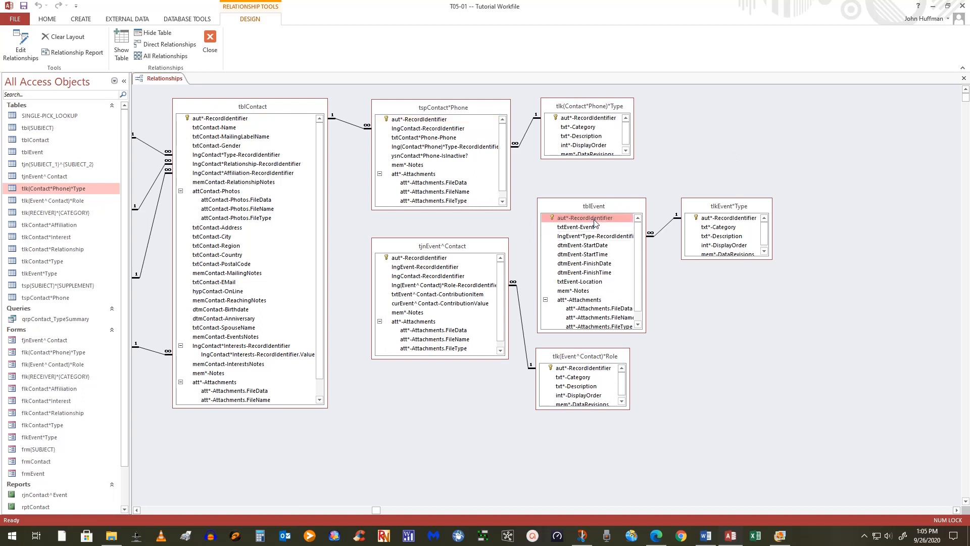
{"action": "left_click_drag", "start_coordinate": [593, 216], "coordinate": [445, 272]}
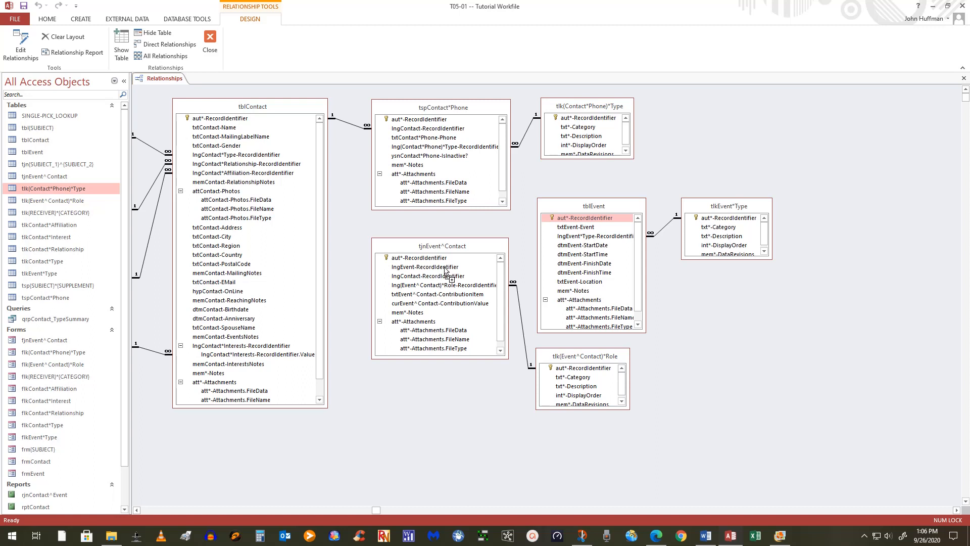
{"action": "left_click_drag", "start_coordinate": [444, 270], "coordinate": [444, 268]}
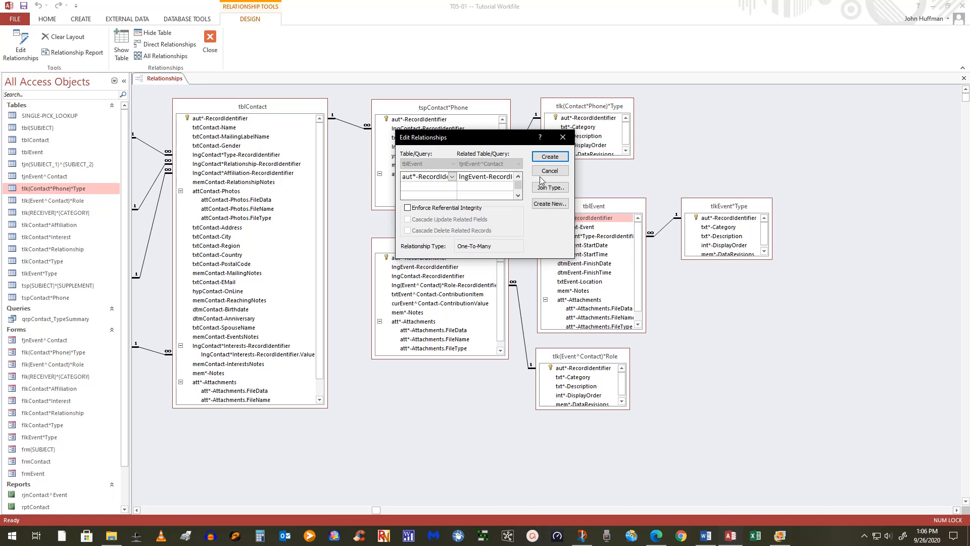
Create the tblEvent relationship with referential integrity enforced and both cascade update and cascade delete enabled
{"action": "left_click", "coordinate": [408, 208]}
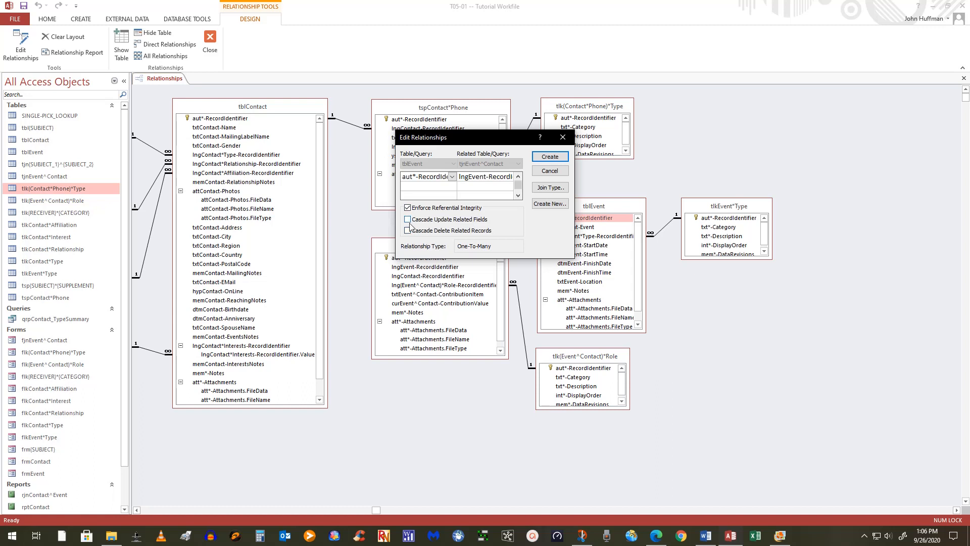
{"action": "left_click", "coordinate": [408, 220]}
{"action": "left_click_drag", "start_coordinate": [475, 144], "coordinate": [822, 123]}
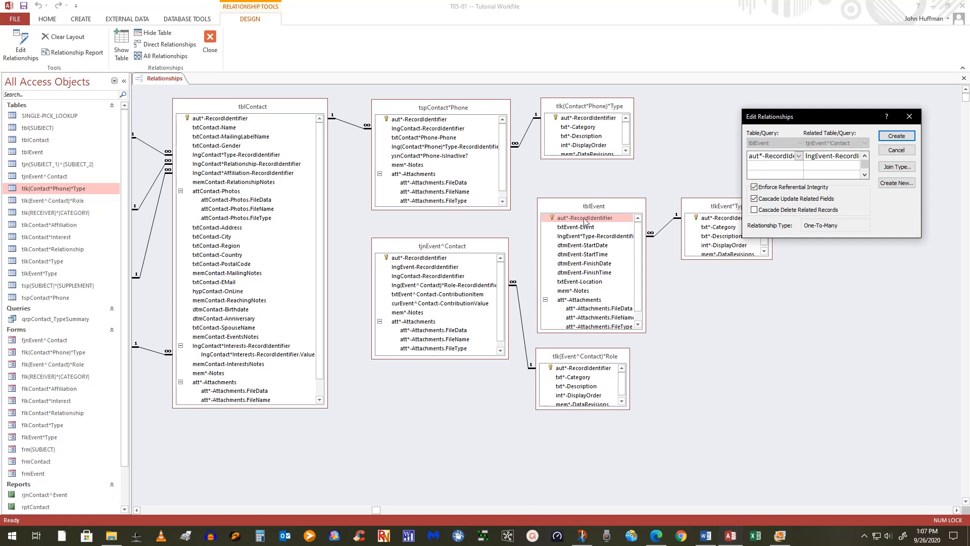
{"action": "left_click", "coordinate": [754, 210]}
{"action": "left_click", "coordinate": [897, 136]}
Relate aut*-RecordIdentifier in tblContact to lngContact-RecordIdentifier in tjnEvent^Contact, enforcing referential integrity with cascading updates and deletes
{"action": "left_click", "coordinate": [240, 119]}
{"action": "left_click_drag", "start_coordinate": [239, 119], "coordinate": [416, 278]}
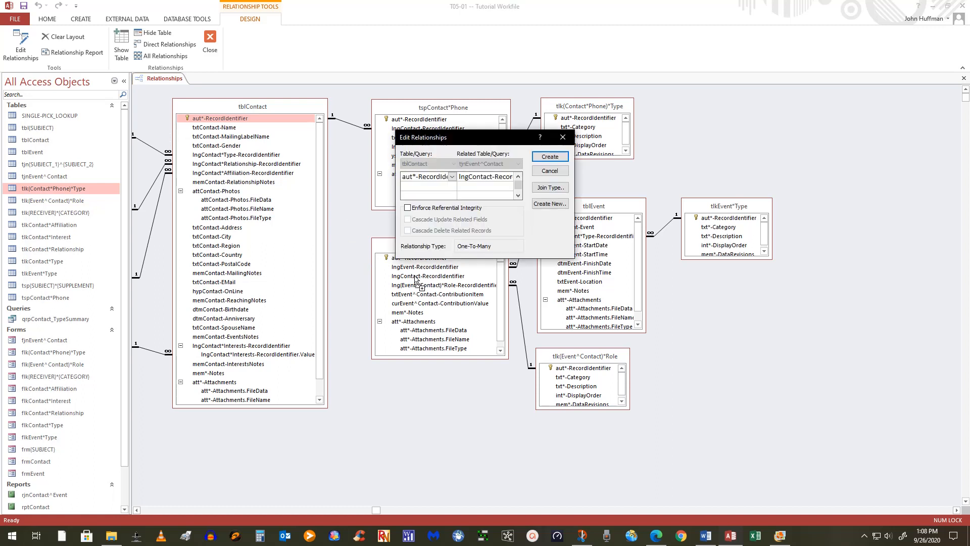
{"action": "left_click", "coordinate": [408, 208]}
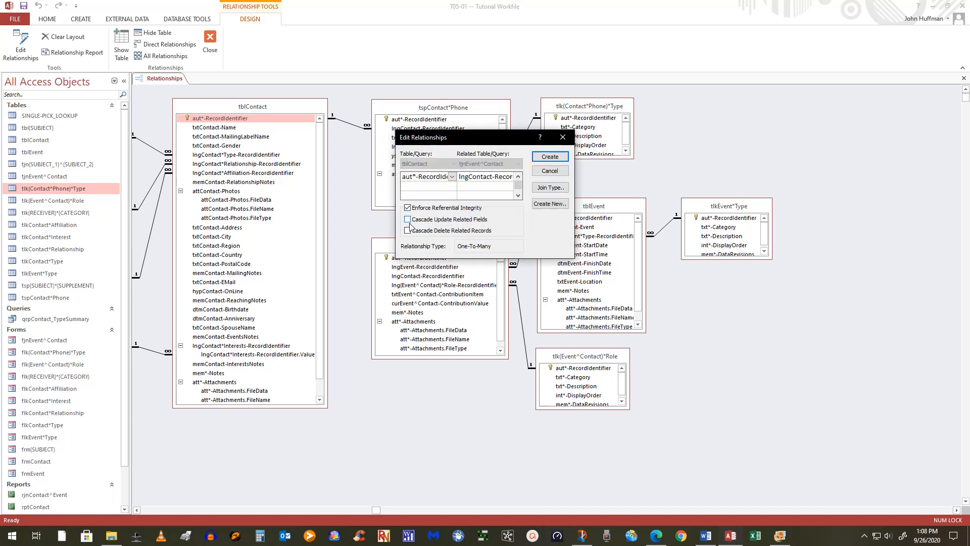
{"action": "left_click", "coordinate": [408, 220]}
{"action": "left_click", "coordinate": [408, 231]}
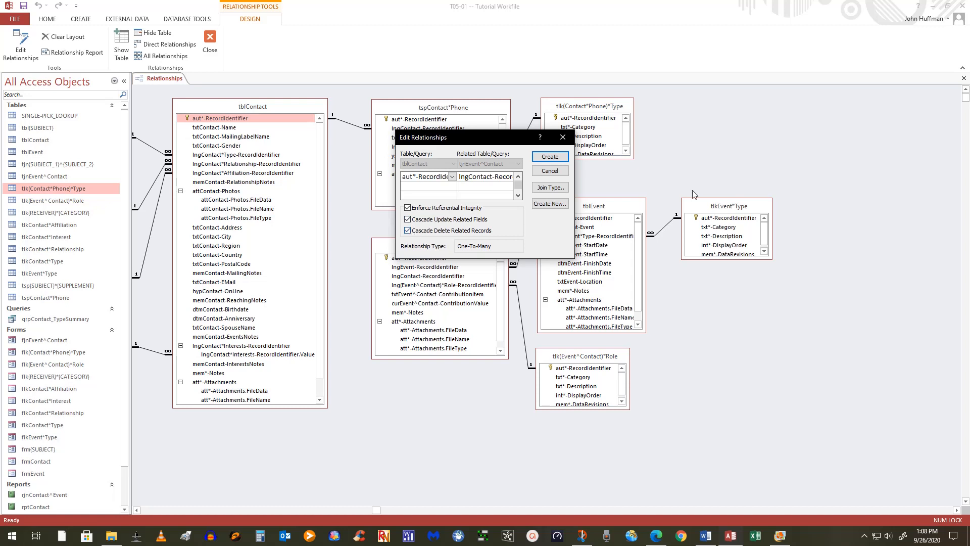
{"action": "left_click", "coordinate": [549, 156]}
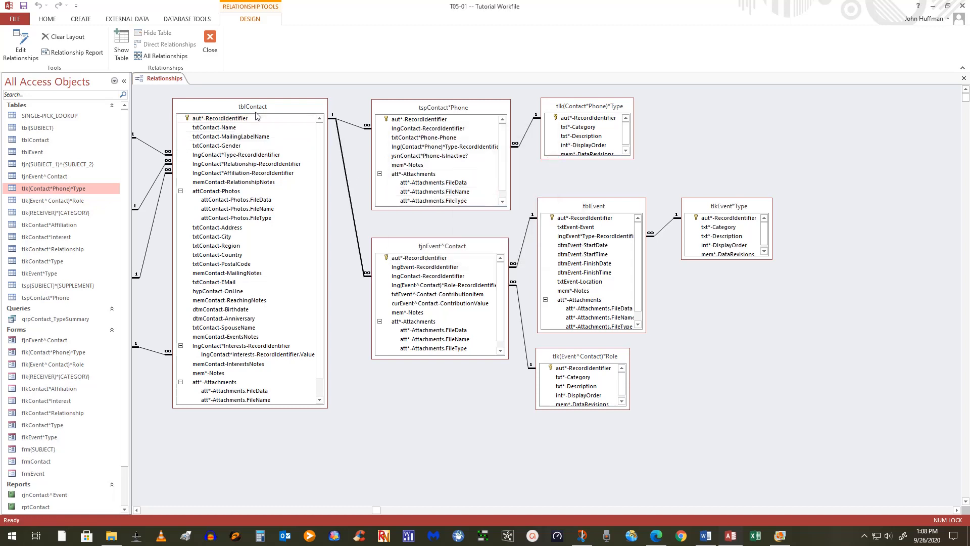